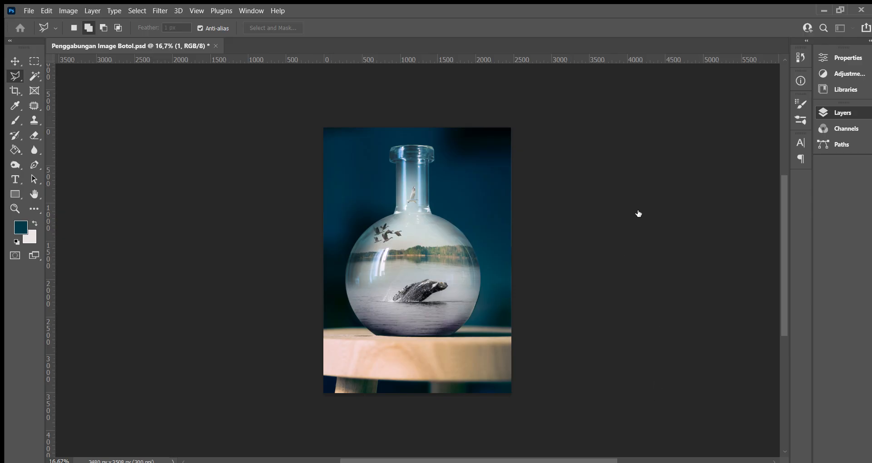
Create a blank portrait document and place the five source photos: the geese, the single bird, the bottle, the whale and the lake.
click(651, 416)
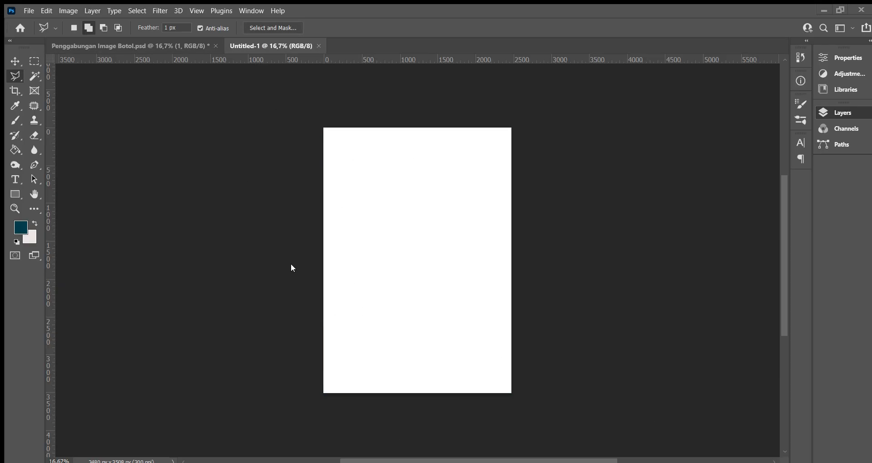
key(alt+Tab)
drag(291, 265, 380, 257)
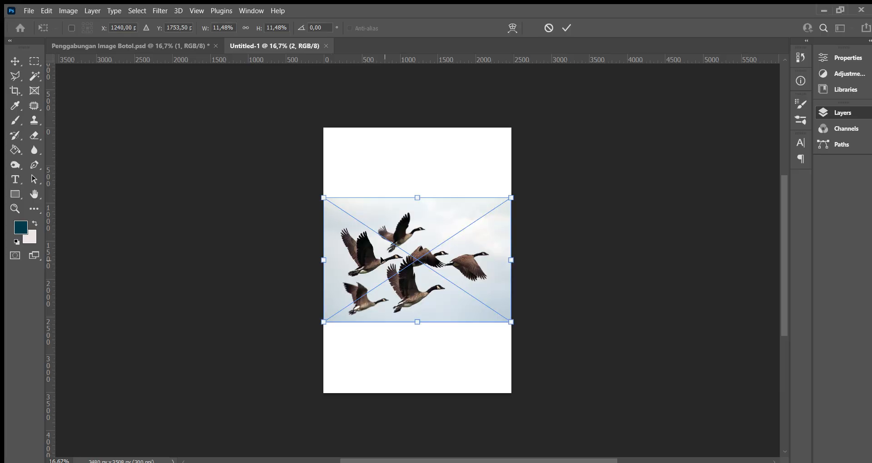
key(Return)
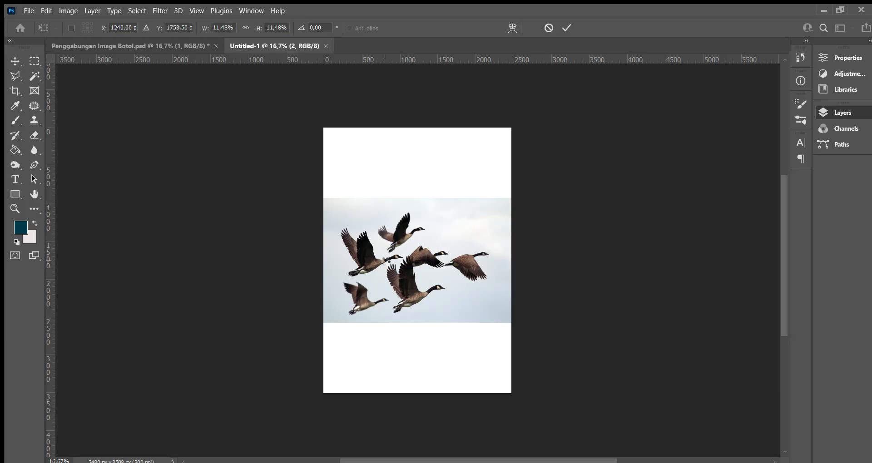
key(Return)
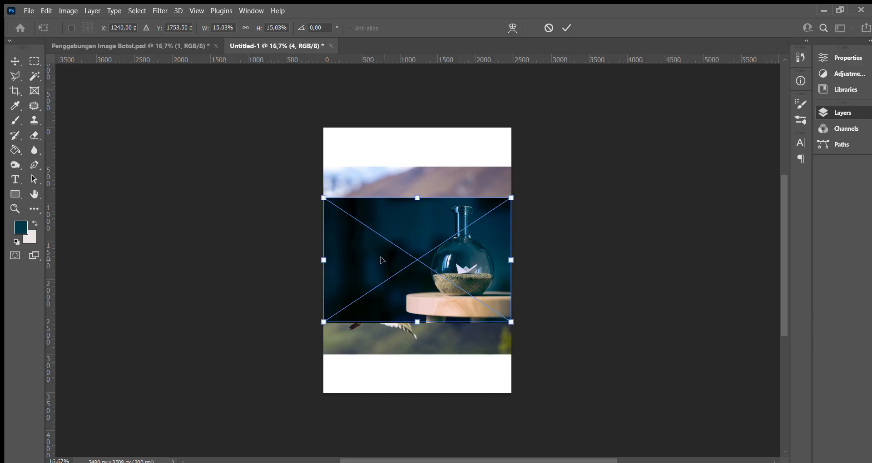
key(Return)
key(Return)
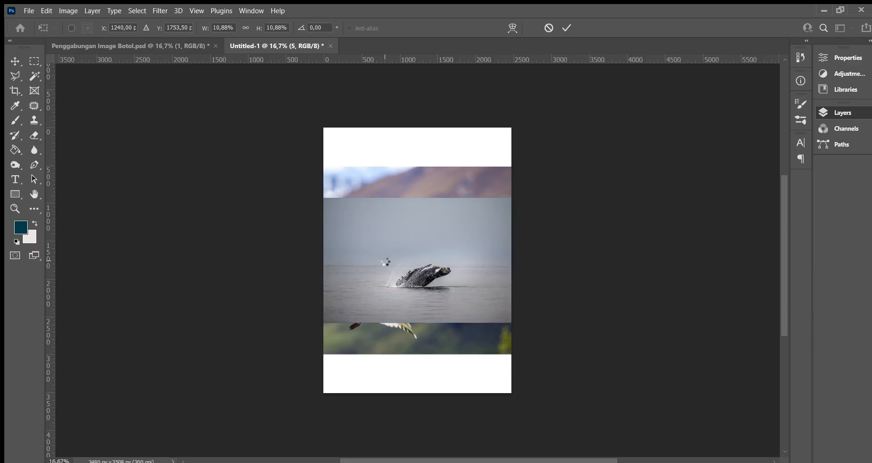
key(Return)
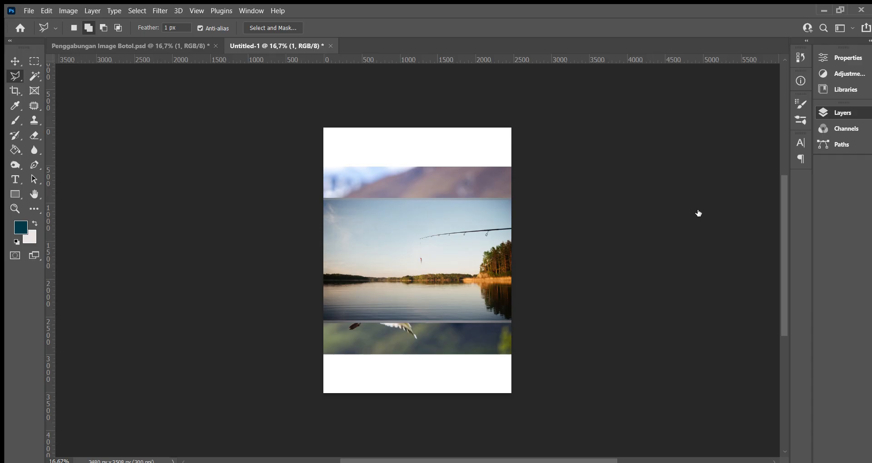
Hide the lake, whale and bird photo layers, keeping only the bottle photo and the white background shown.
click(687, 180)
click(690, 262)
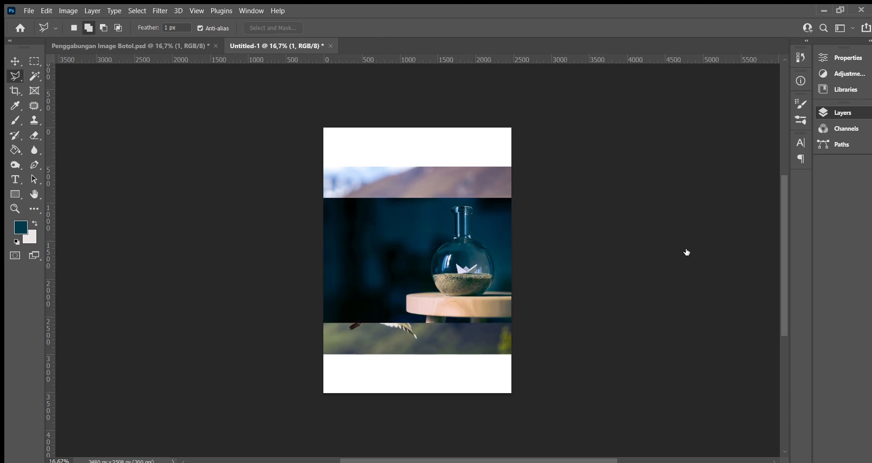
click(687, 253)
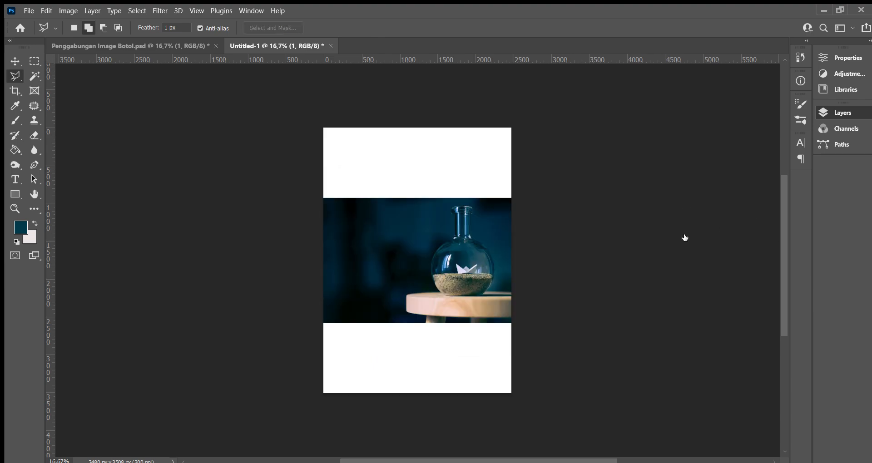
Scale the bottle photo to about 32.09% and reposition it so it covers the whole canvas with the bottle near the centre.
key(v)
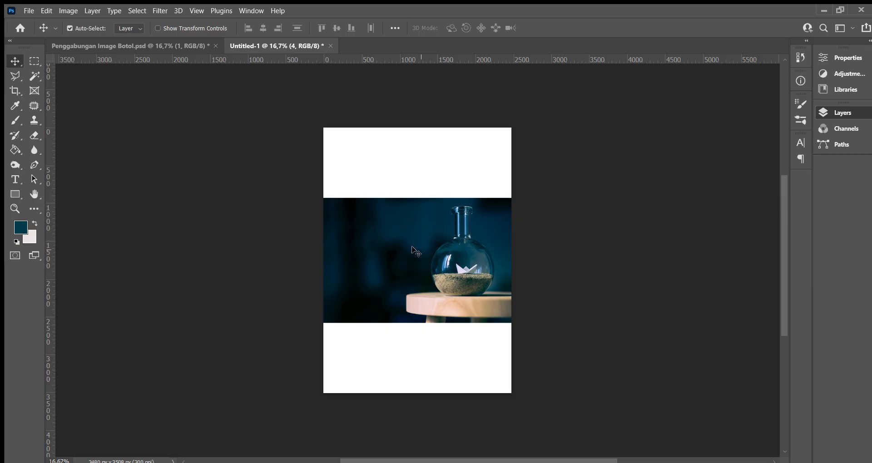
key(ctrl)
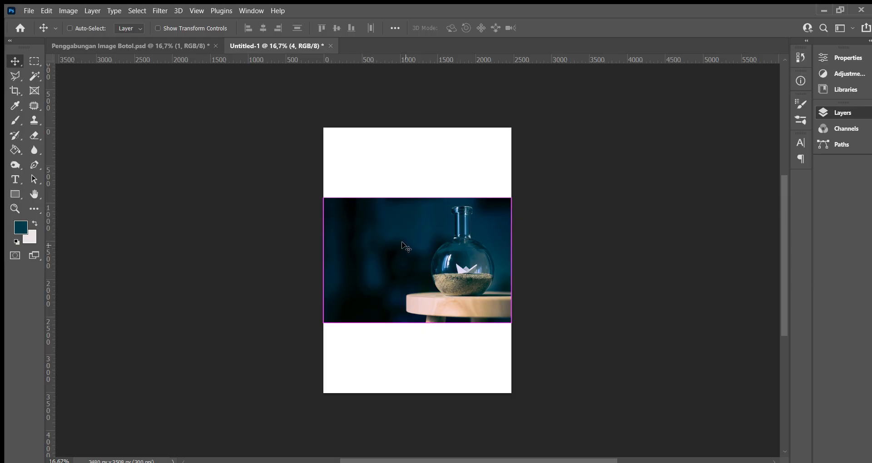
key(ctrl+t)
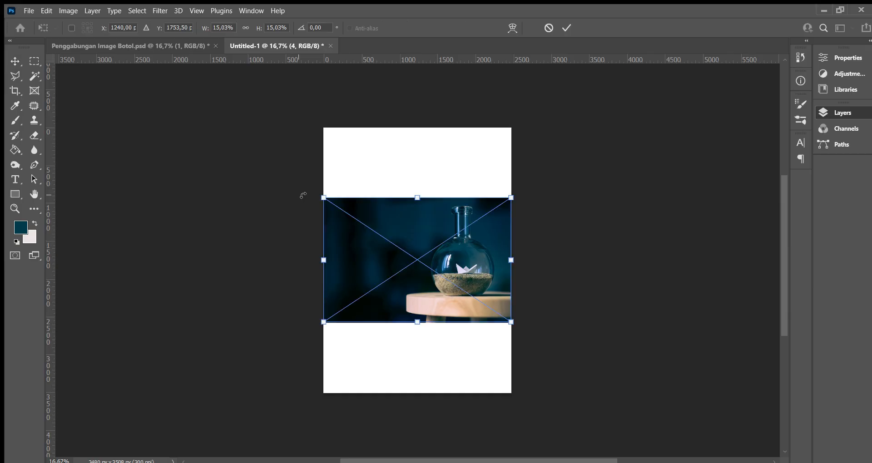
drag(323, 198, 198, 115)
drag(461, 207, 426, 276)
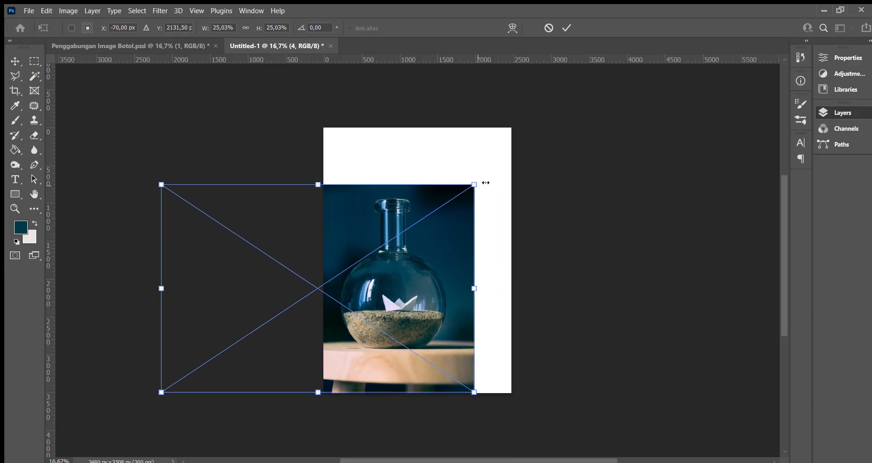
drag(473, 185, 524, 152)
drag(431, 237, 424, 212)
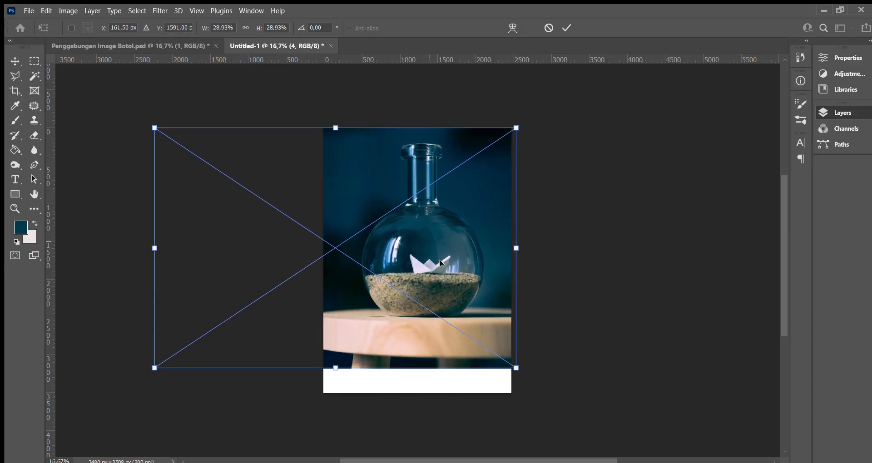
drag(516, 368, 556, 395)
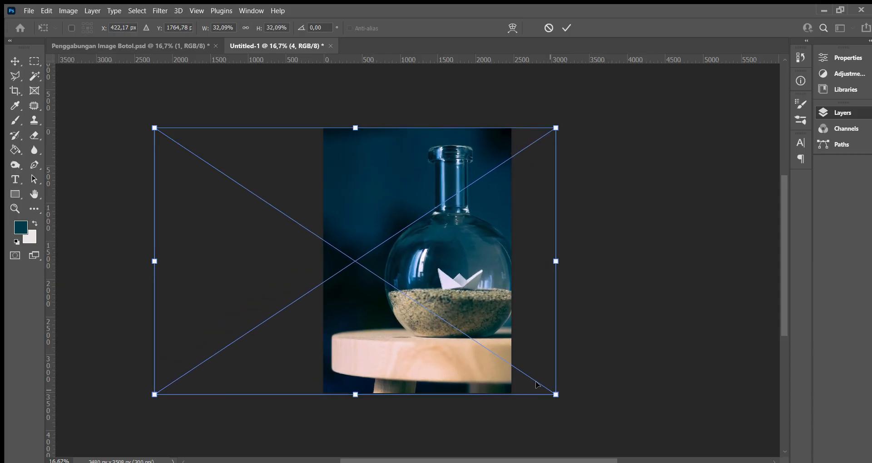
drag(483, 319, 452, 319)
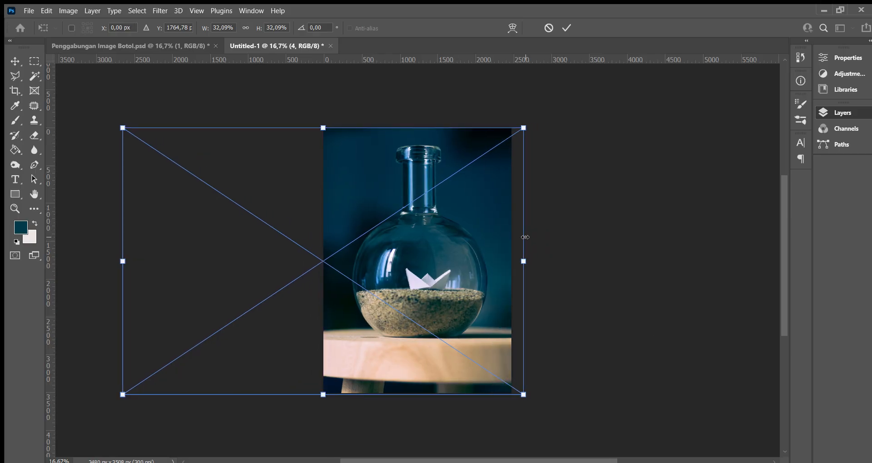
key(Return)
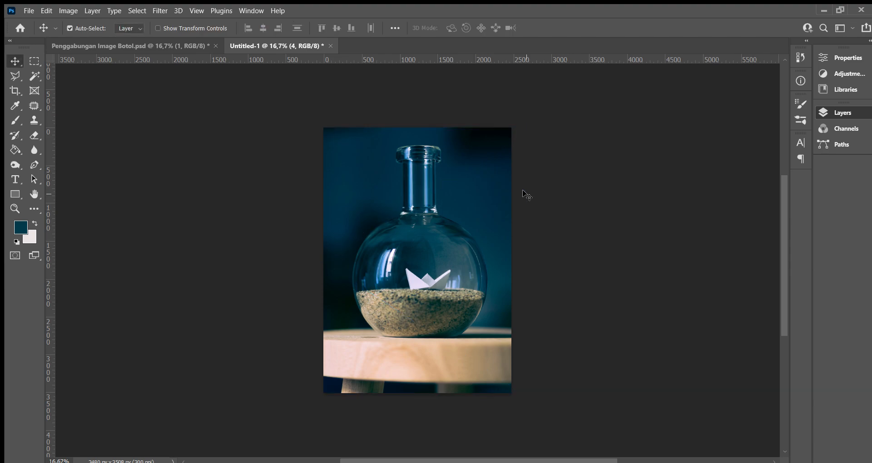
Create a new empty layer above the bottle photo and activate the Elliptical Marquee tool with a 1 px feather.
key(ctrl+plus)
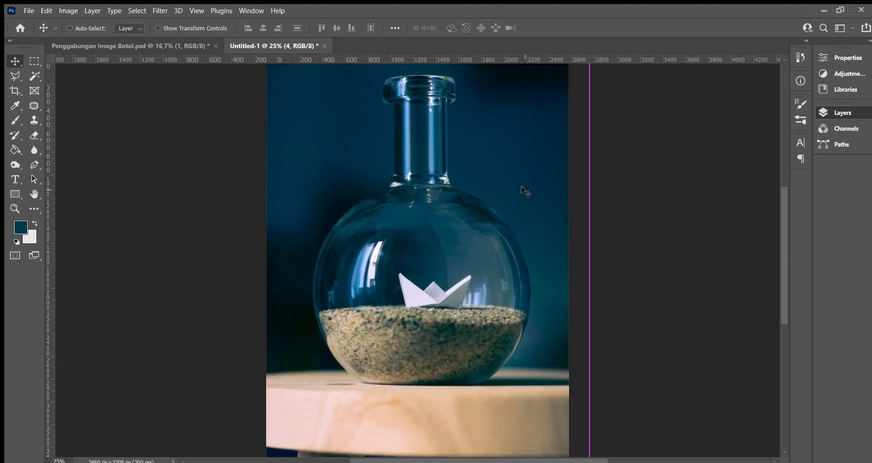
scroll(519, 220, up, 2)
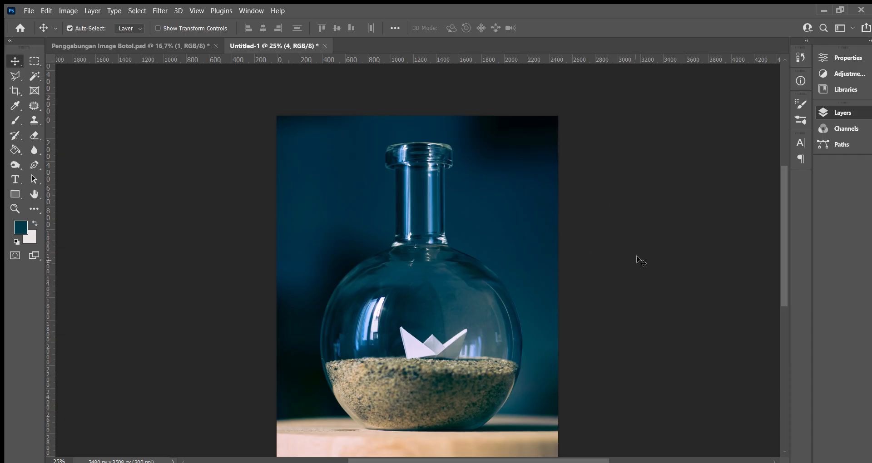
click(783, 364)
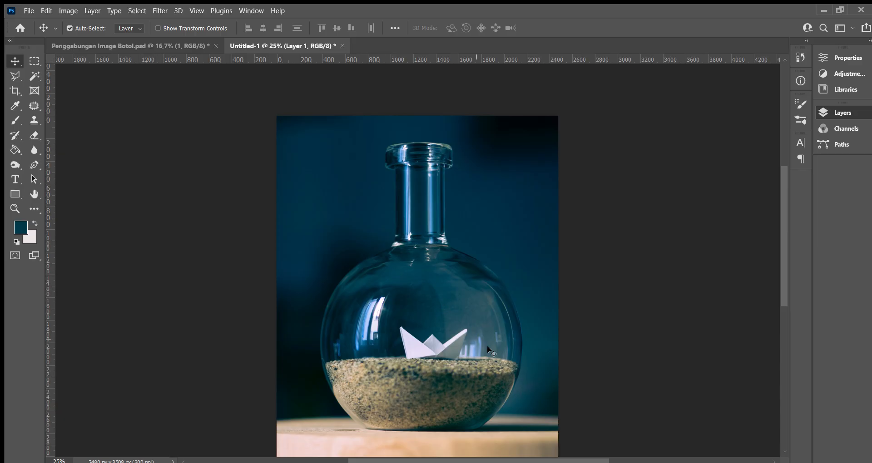
key(ctrl+plus)
key(ctrl+plus)
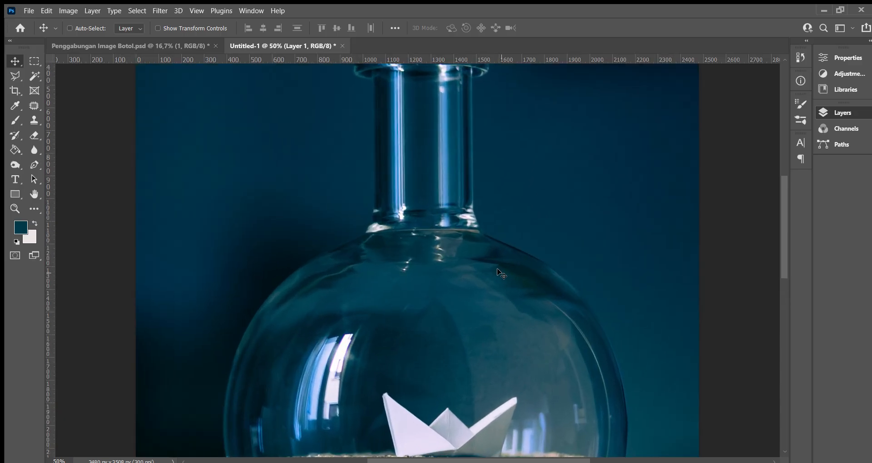
key(ctrl+minus)
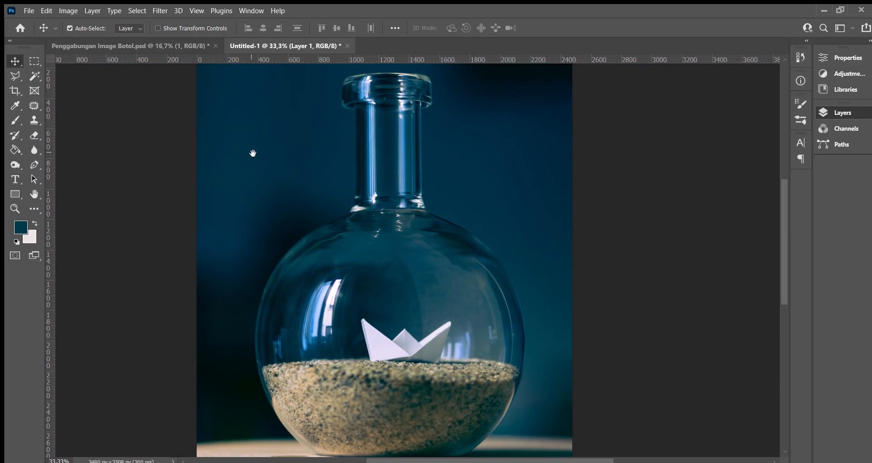
click(34, 62)
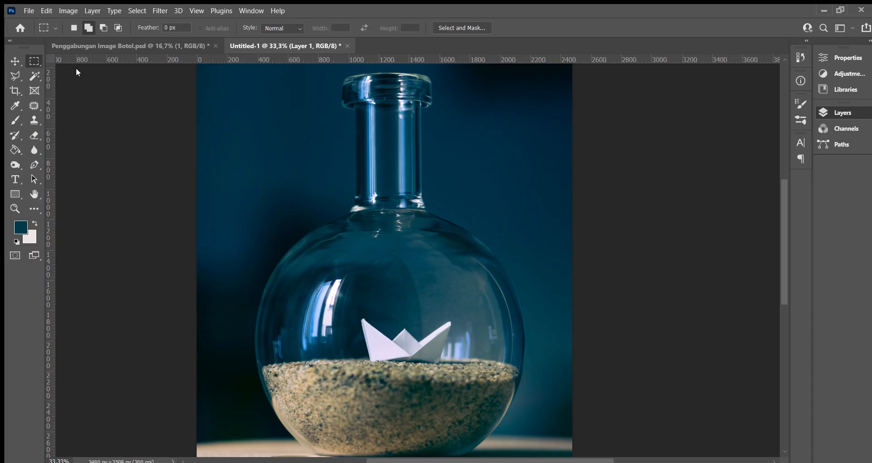
key(shift+m)
scroll(384, 261, down, 2)
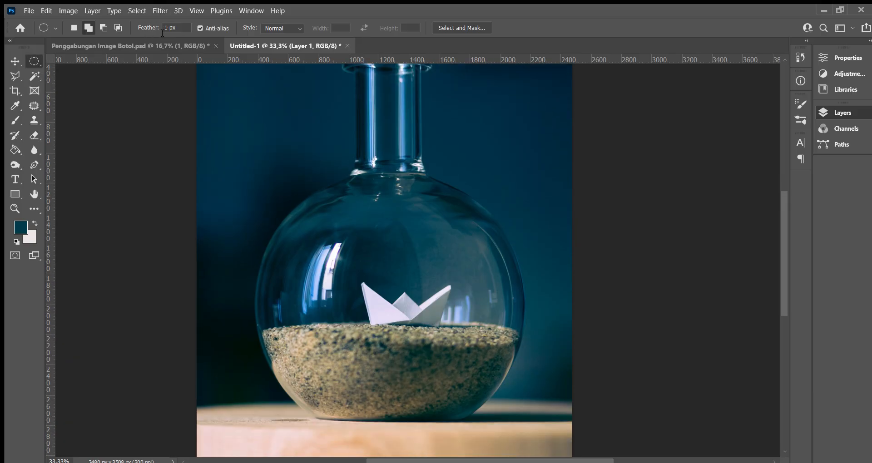
scroll(366, 234, down, 1)
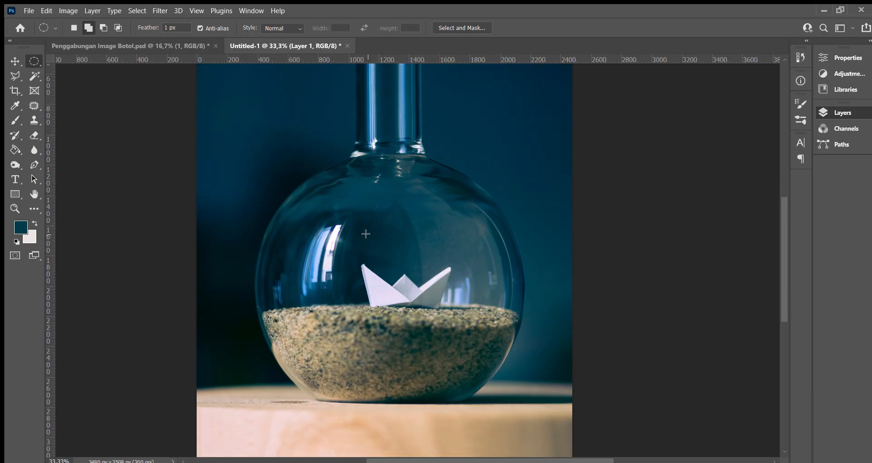
drag(273, 169, 531, 450)
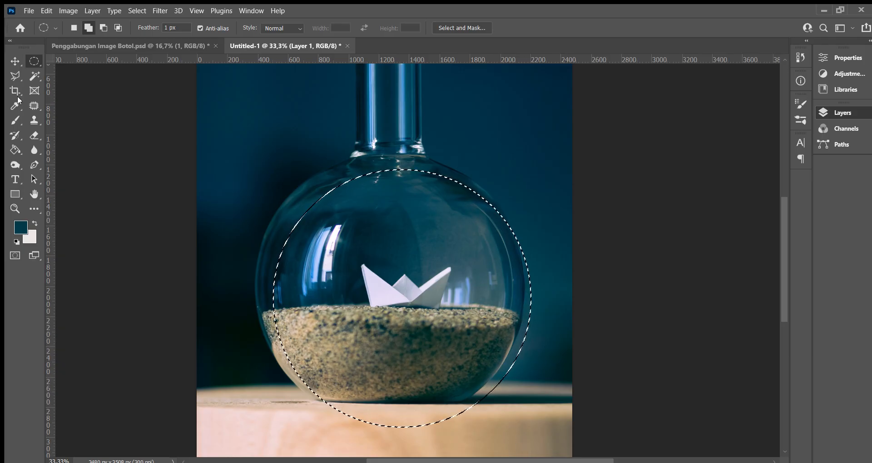
click(14, 60)
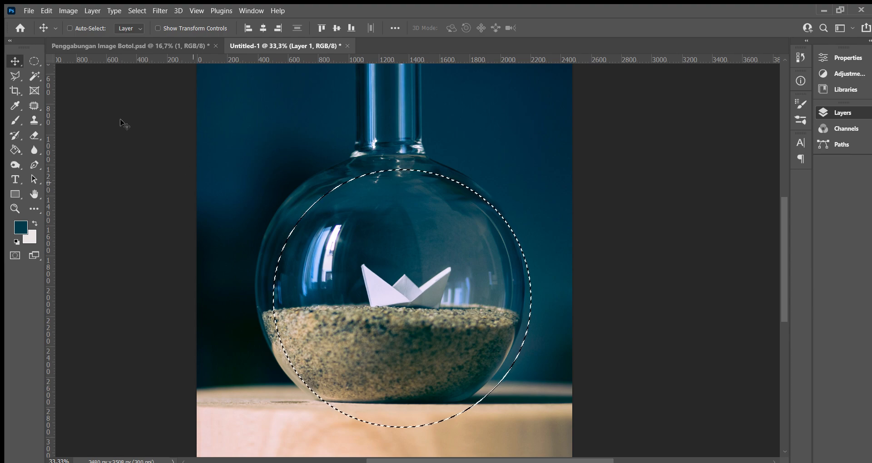
key(ctrl+d)
Draw a circular selection over the bottle's round body, starting at its left edge.
click(32, 61)
drag(259, 169, 521, 427)
scroll(513, 422, down, 5)
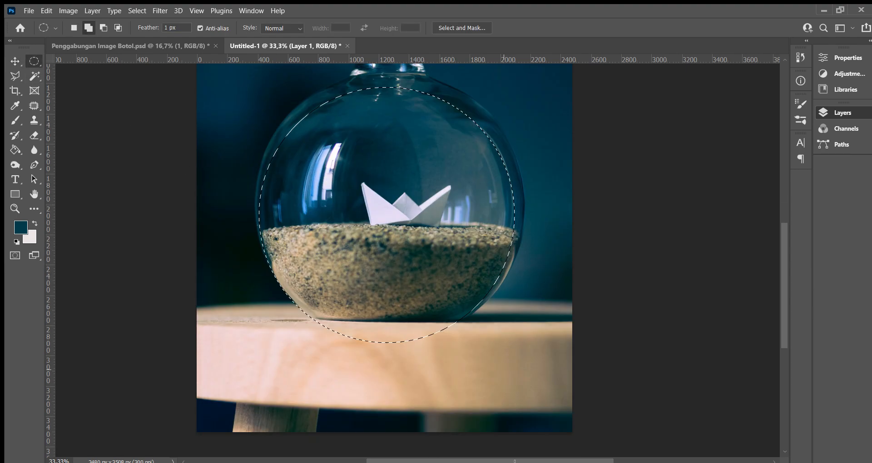
scroll(488, 341, up, 5)
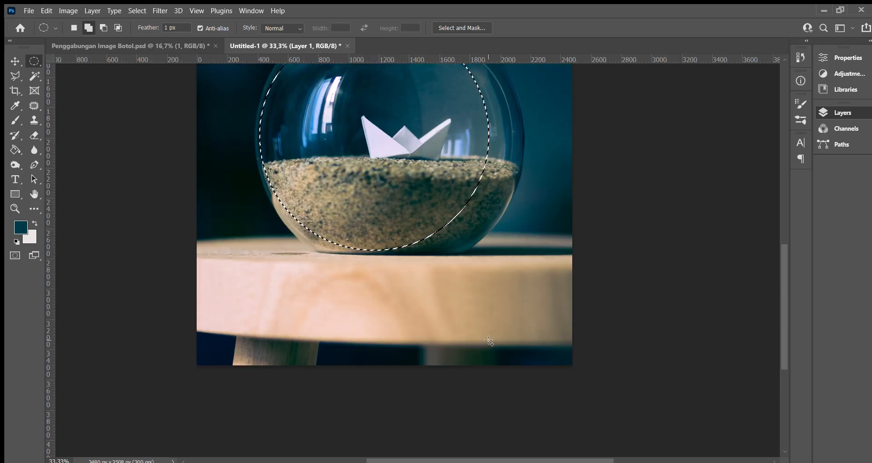
scroll(489, 341, up, 2)
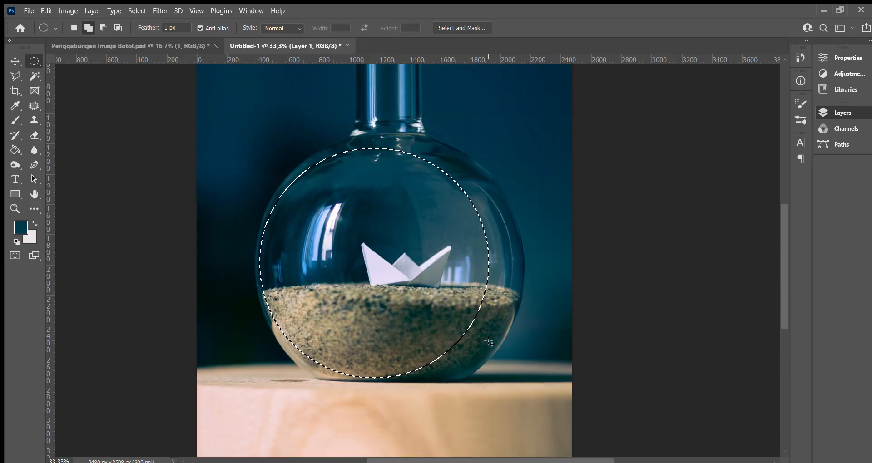
Fill the circular selection with the light background colour and deselect it.
key(ctrl+BackSpace)
click(15, 61)
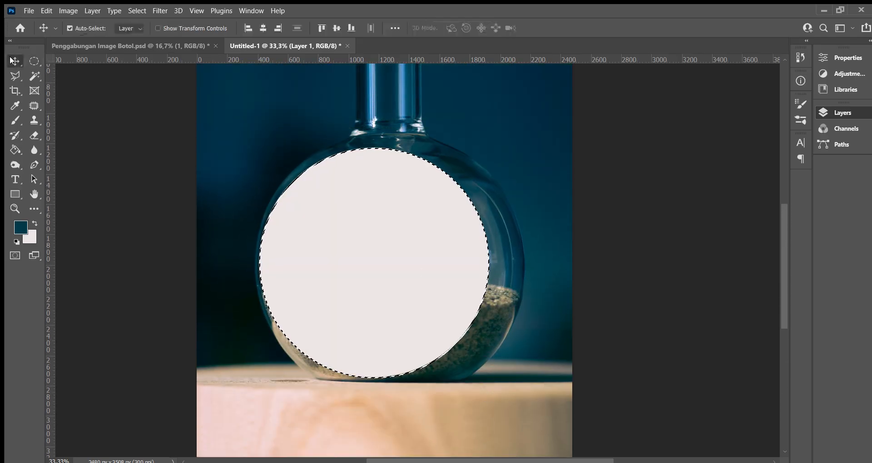
key(ctrl+d)
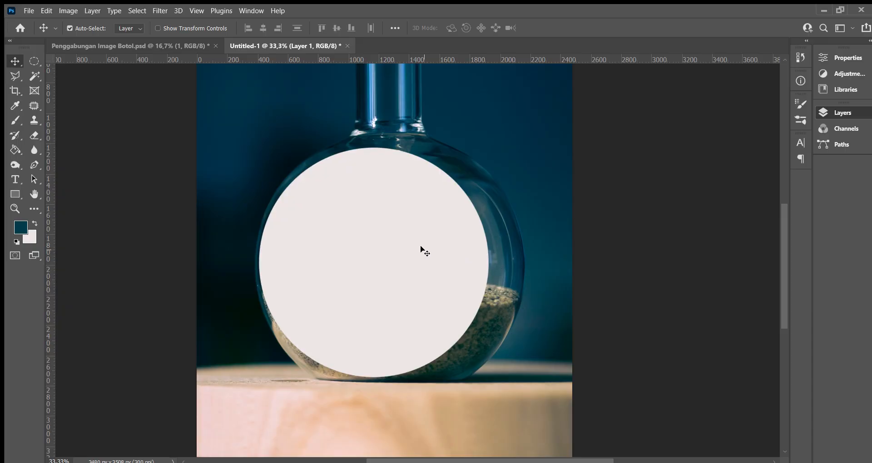
Scale the light circle to 116.75% and move it over the bottle's round body.
drag(420, 245, 420, 236)
key(ctrl+t)
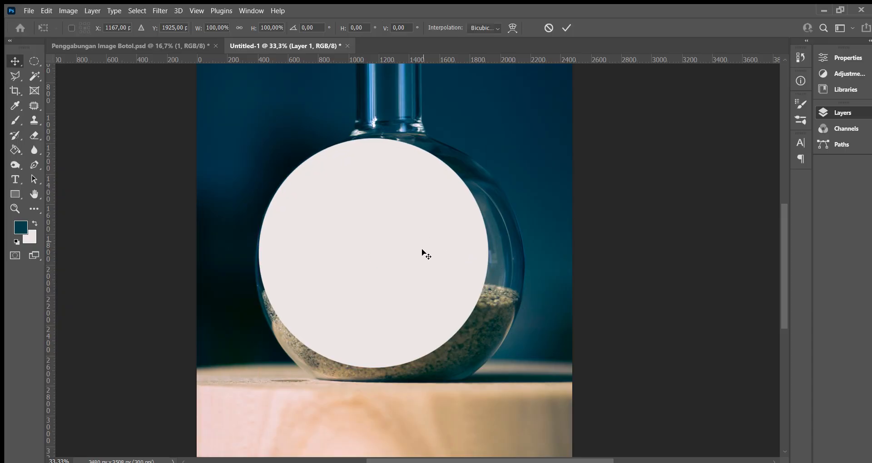
drag(489, 369, 529, 407)
drag(373, 250, 364, 246)
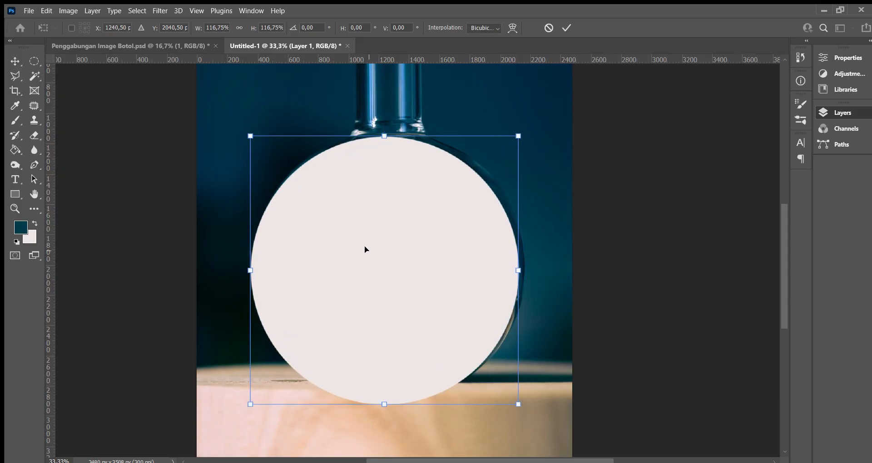
Lower the circle layer's opacity so the bottle shows through for aligning its edges.
scroll(365, 246, up, 5)
key(ctrl+plus)
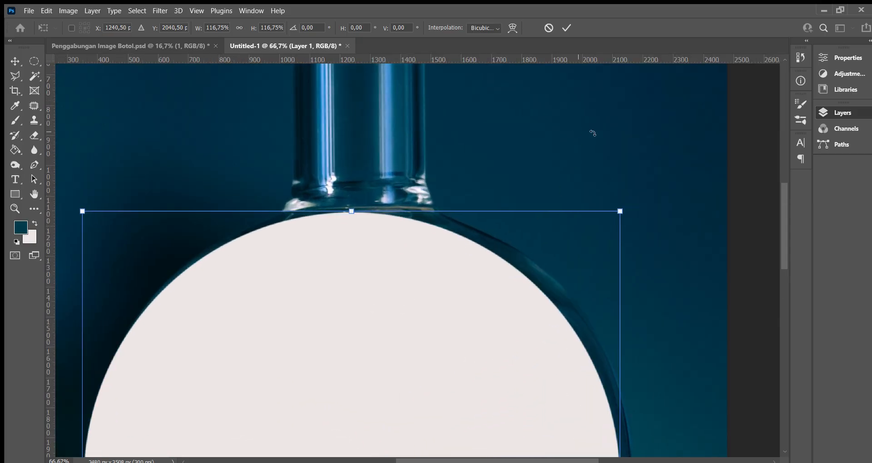
click(784, 155)
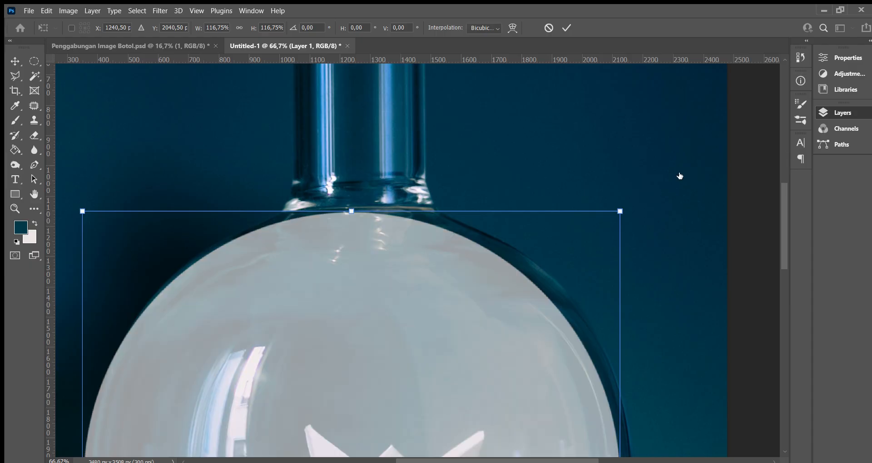
Apply the light circle's transformation and check its edge against the bottle down to the base.
scroll(503, 176, down, 2)
click(566, 28)
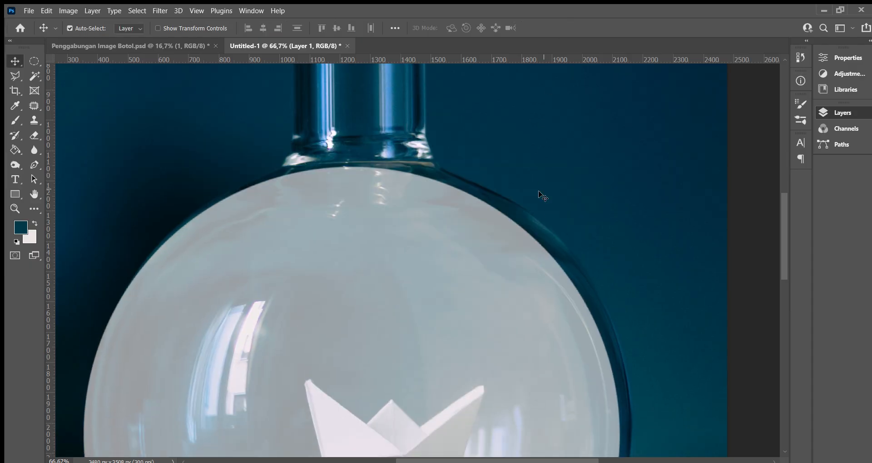
scroll(540, 197, down, 3)
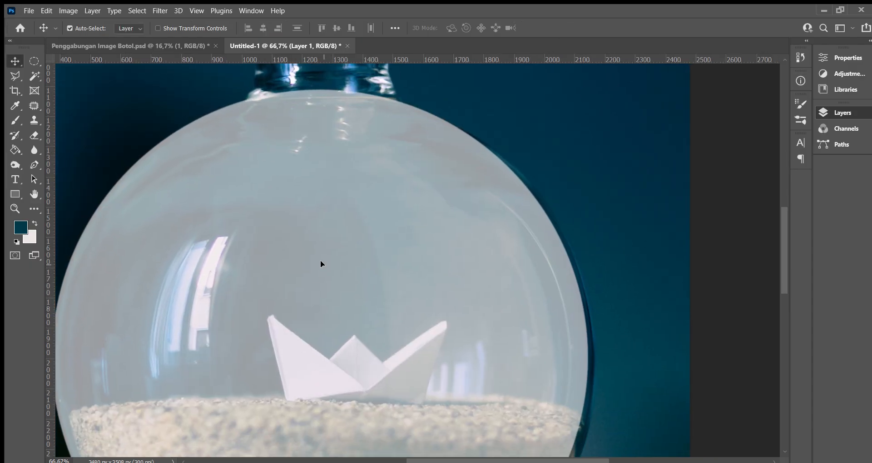
scroll(323, 265, down, 4)
scroll(344, 250, down, 1)
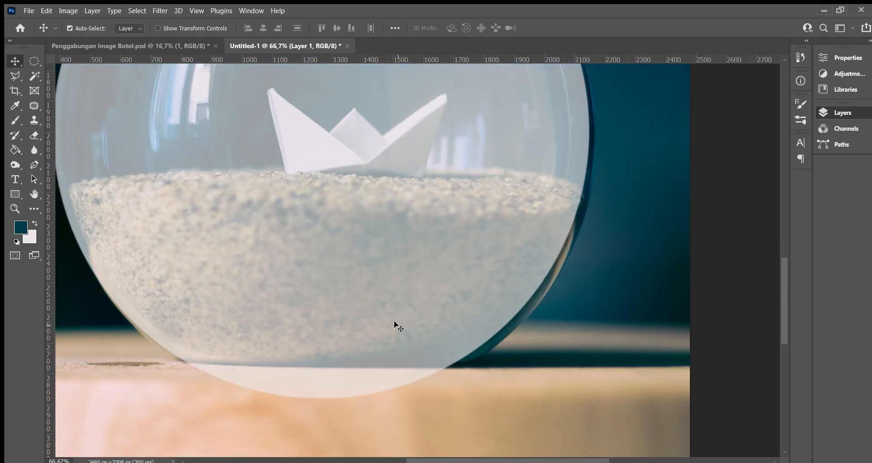
Scale the light circle to 101.43% so it extends to the bottle's right edge, and apply the transformation.
key(ctrl+t)
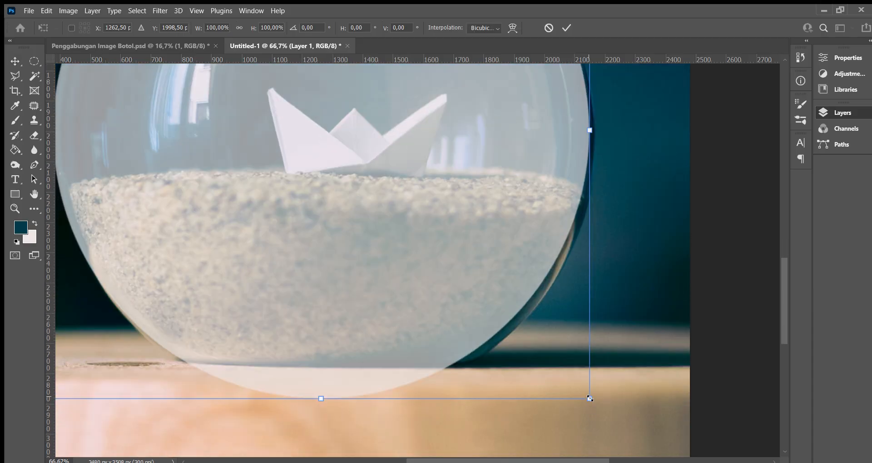
drag(591, 399, 598, 403)
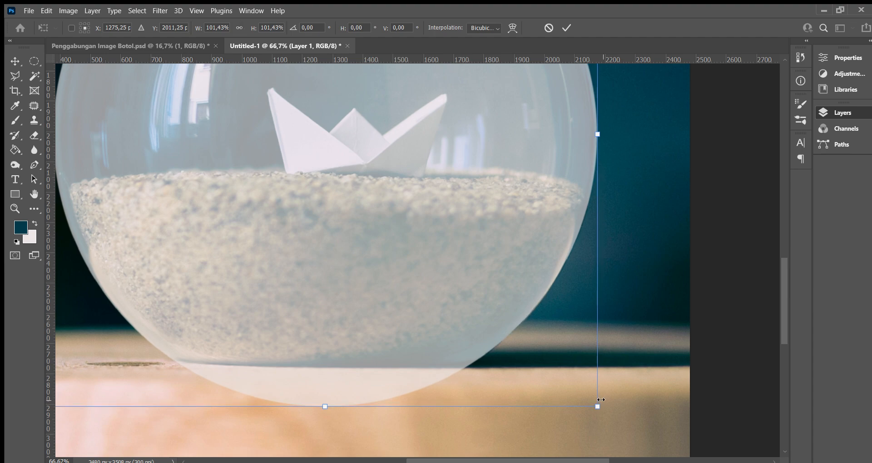
scroll(599, 402, up, 4)
scroll(599, 399, up, 3)
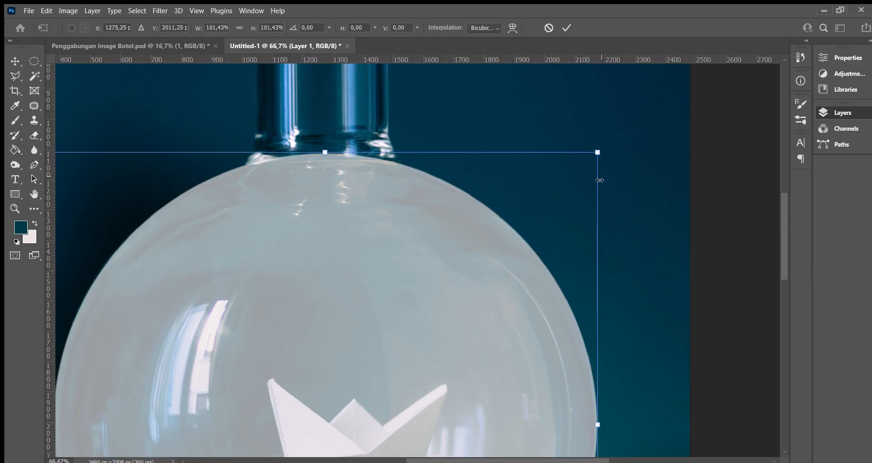
scroll(597, 182, down, 3)
click(14, 59)
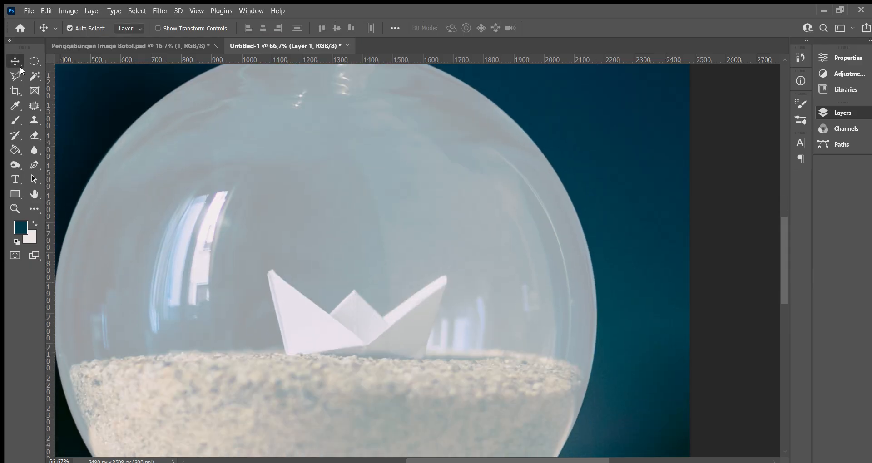
Draw a rectangular selection over the bottle's neck, from the lip down into the top of the light circle.
scroll(408, 257, up, 3)
mouse_move(409, 258)
mouse_down()
mouse_move(547, 107)
mouse_move(437, 62)
mouse_move(387, 197)
mouse_move(419, 263)
mouse_up()
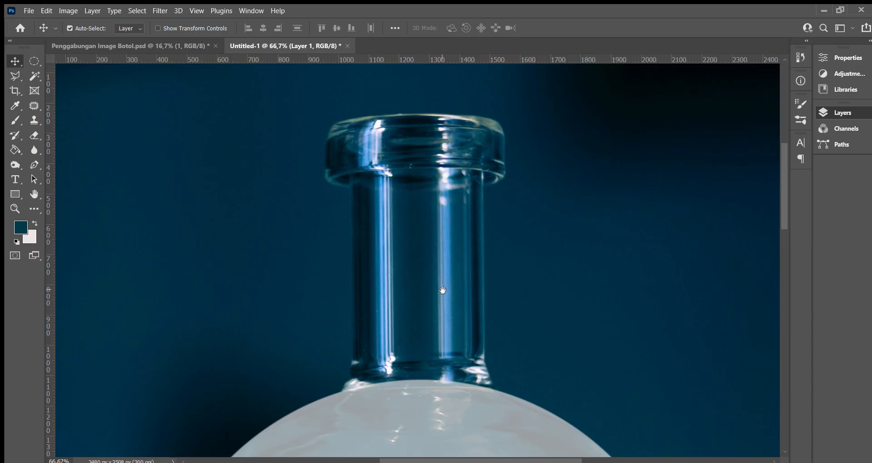
drag(443, 288, 402, 226)
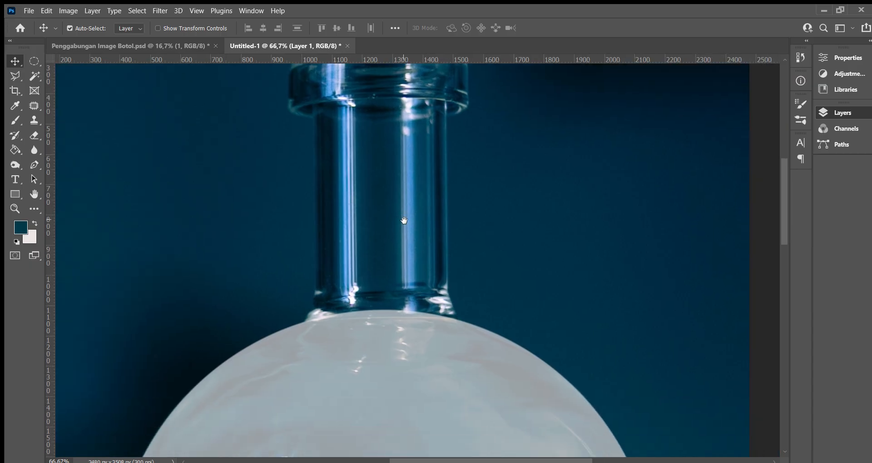
click(33, 59)
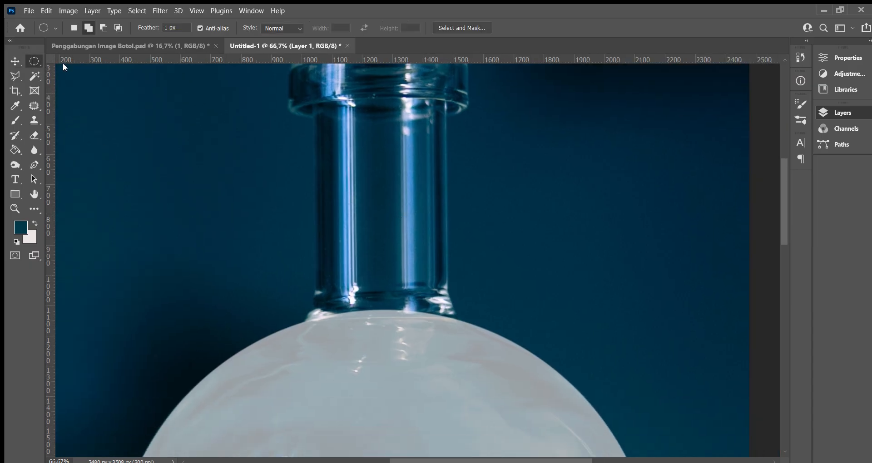
key(shift+m)
click(84, 30)
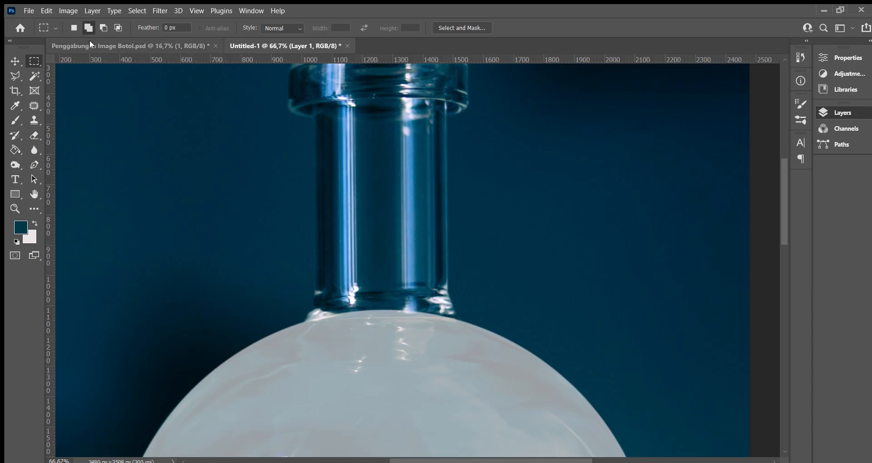
scroll(342, 204, up, 2)
drag(310, 99, 447, 439)
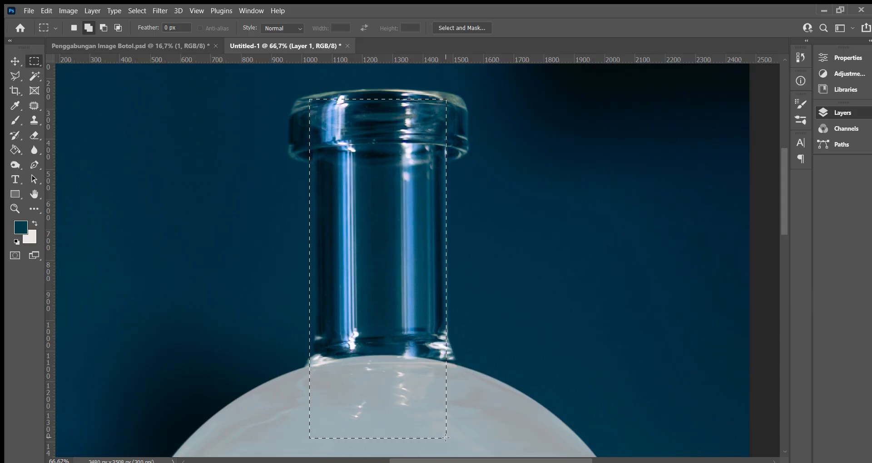
drag(447, 439, 449, 438)
Restore the light circle layer to full opacity while keeping the neck selection.
scroll(474, 318, down, 5)
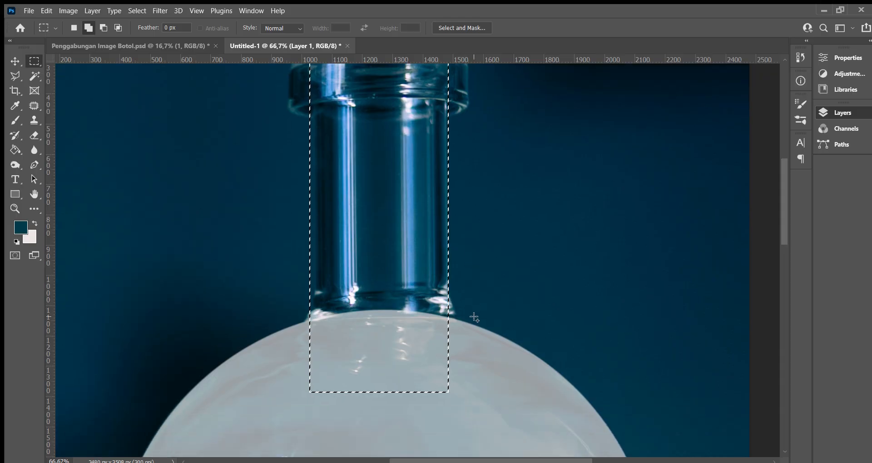
scroll(397, 206, up, 4)
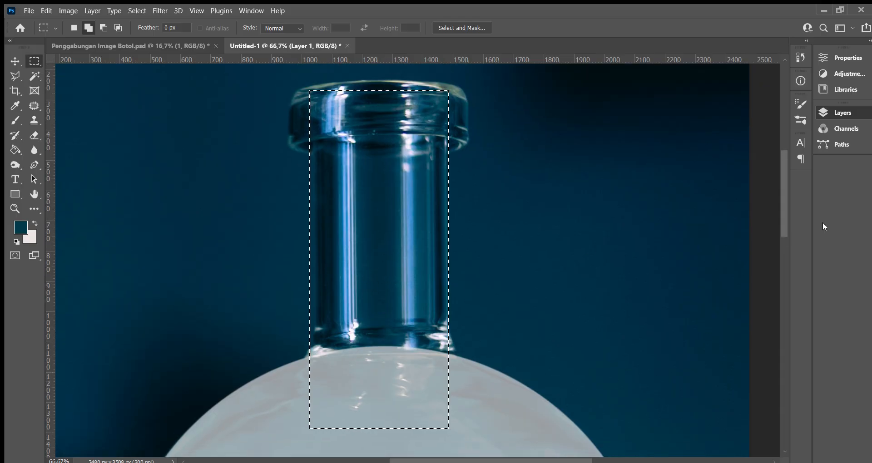
drag(776, 149, 868, 174)
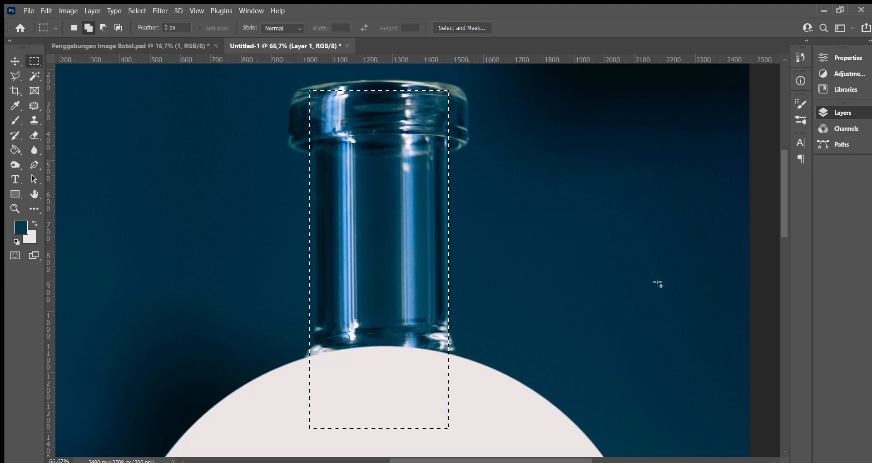
Start a Polygonal Lasso outline in add-to-selection mode along the lip's lower left edge and up its left side.
scroll(563, 300, down, 2)
scroll(561, 299, up, 5)
scroll(561, 300, up, 2)
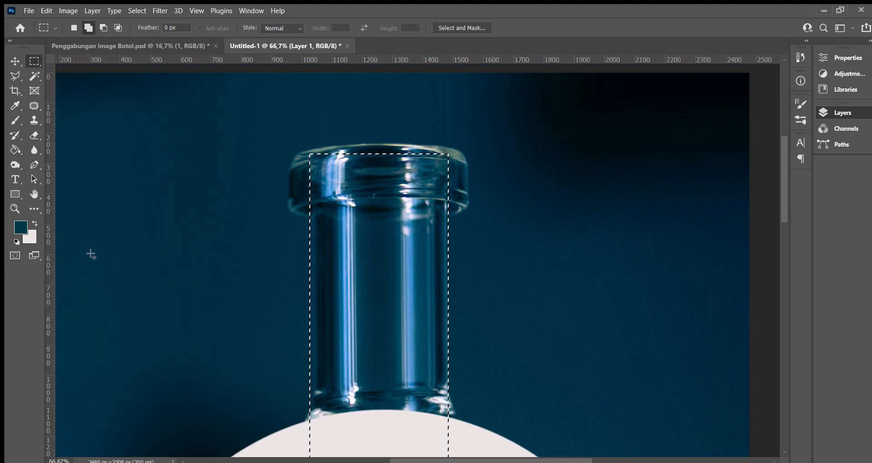
click(15, 78)
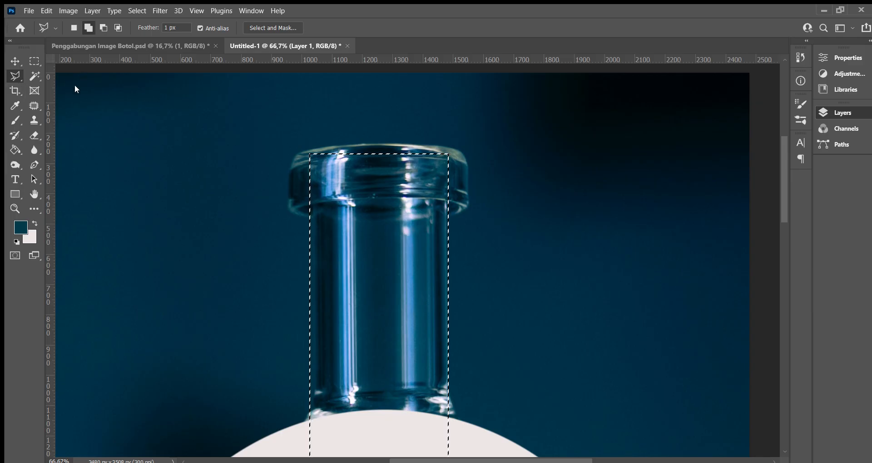
key(ctrl+plus)
key(ctrl+plus)
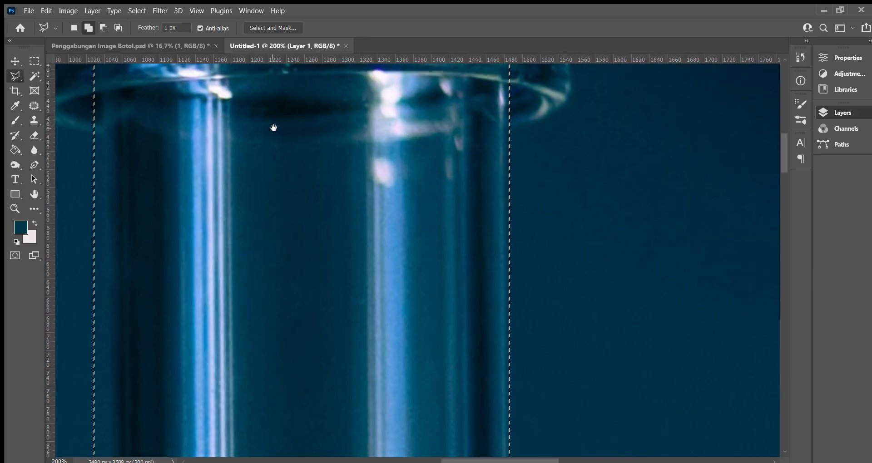
drag(273, 128, 370, 311)
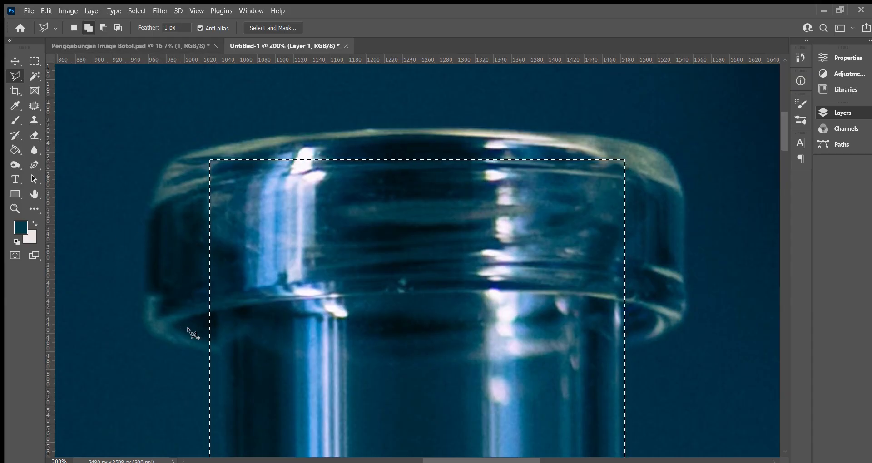
scroll(246, 336, down, 3)
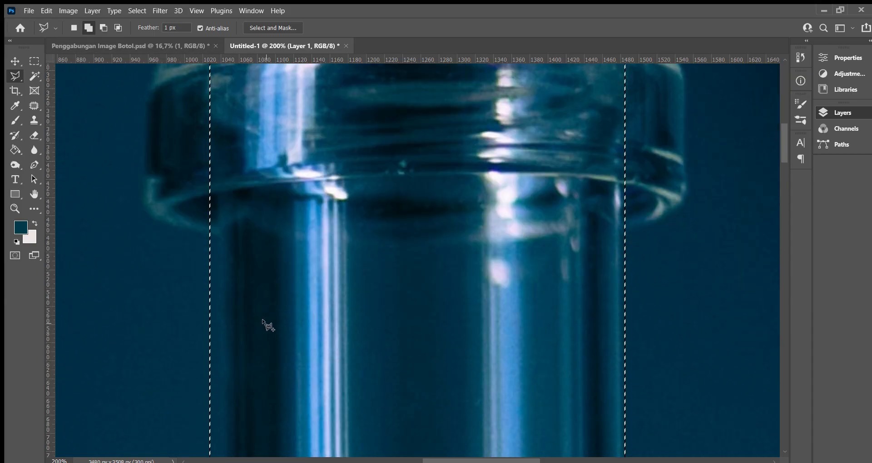
scroll(255, 323, up, 2)
click(226, 289)
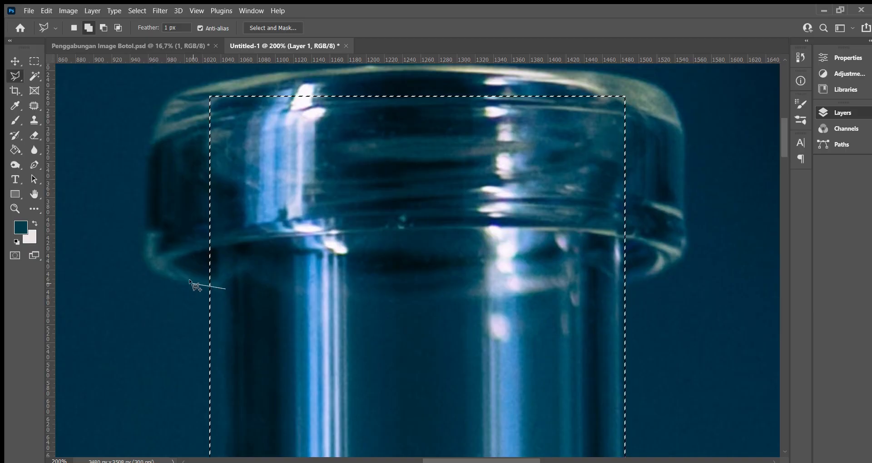
drag(196, 285, 156, 273)
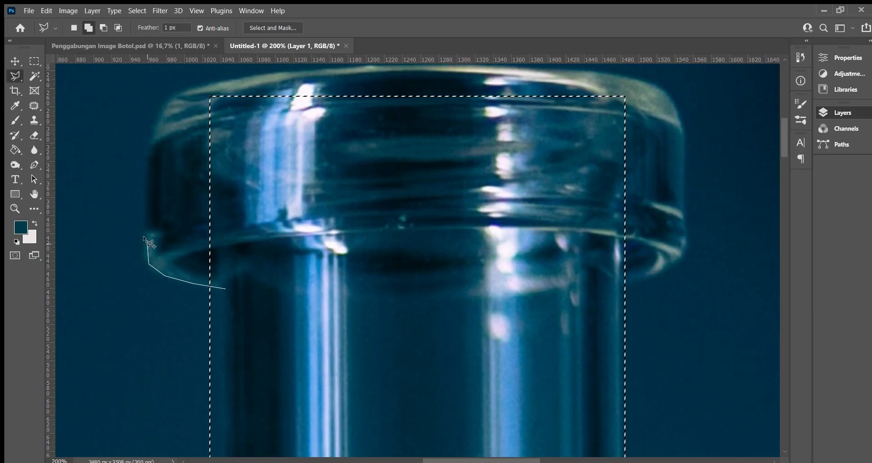
scroll(145, 245, up, 2)
click(149, 263)
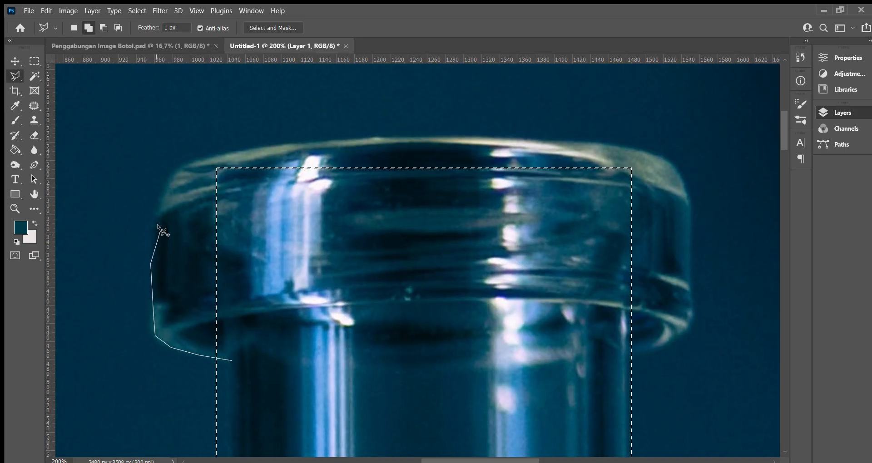
Continue the lasso outline around the lip's upper left corner and along its top edge.
click(165, 180)
drag(201, 161, 93, 193)
click(138, 182)
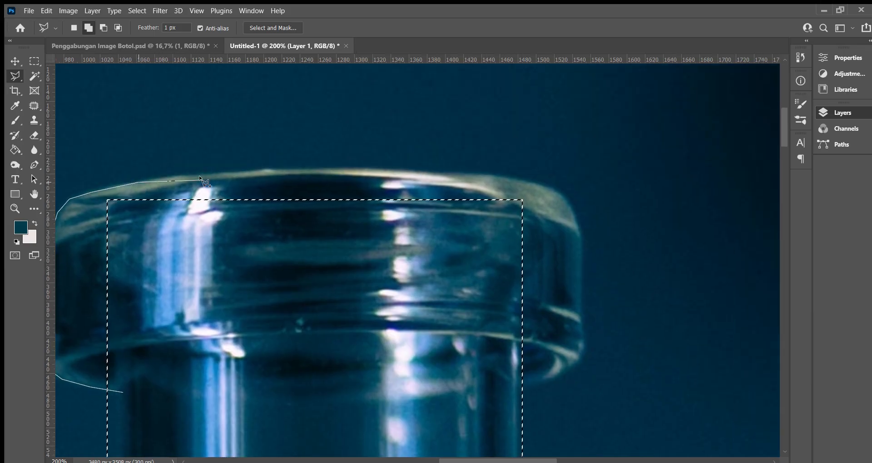
click(222, 171)
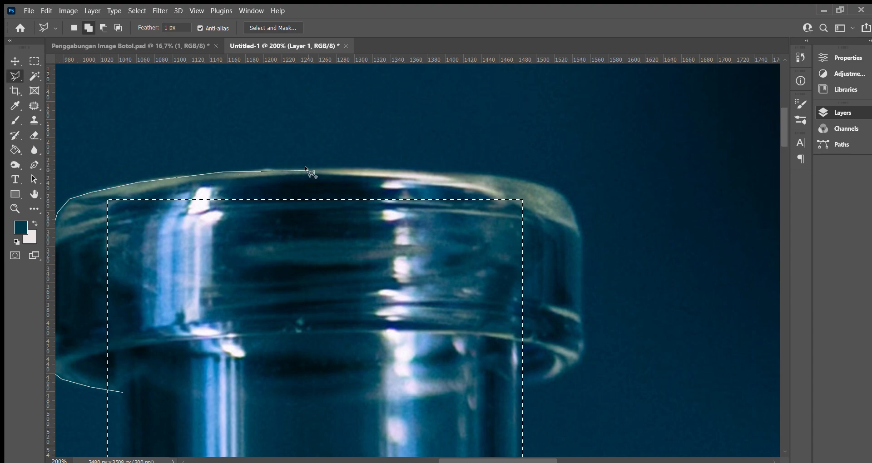
click(310, 170)
drag(385, 203, 282, 208)
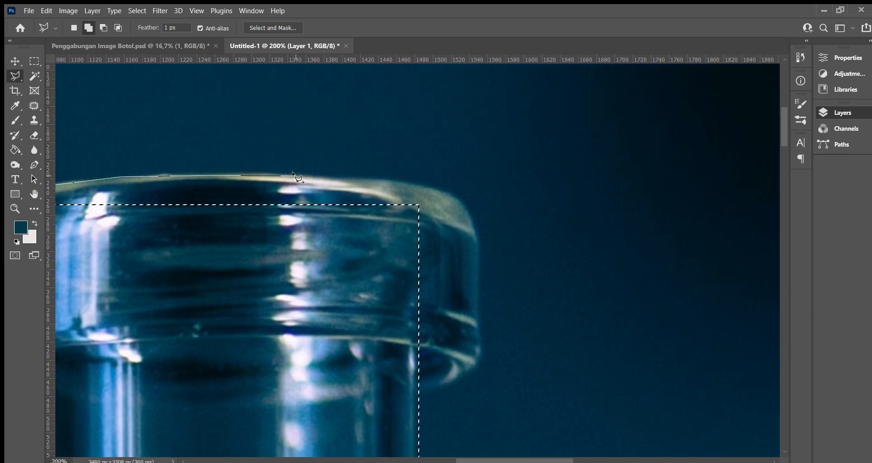
click(401, 123)
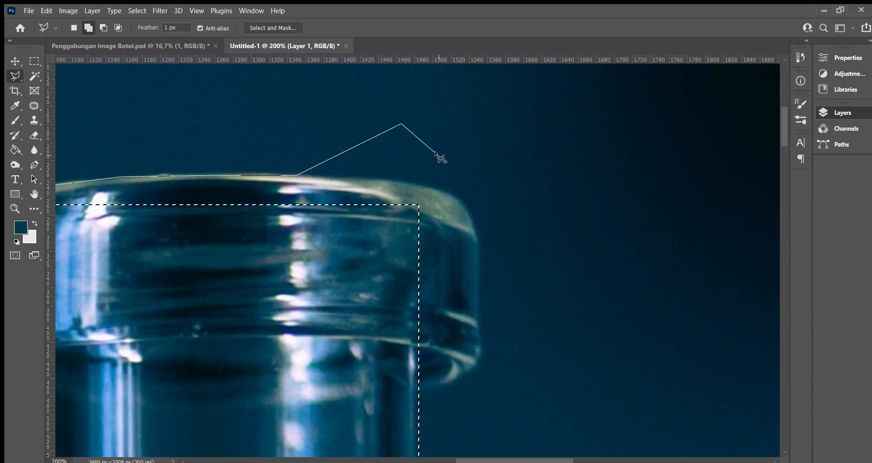
click(440, 155)
key(BackSpace)
key(BackSpace)
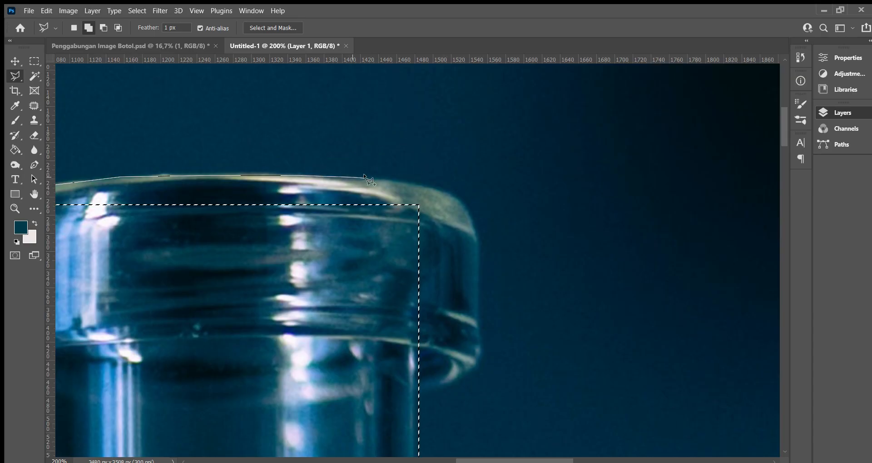
Trace the lasso outline around the lip's upper right corner and down its right side.
click(413, 184)
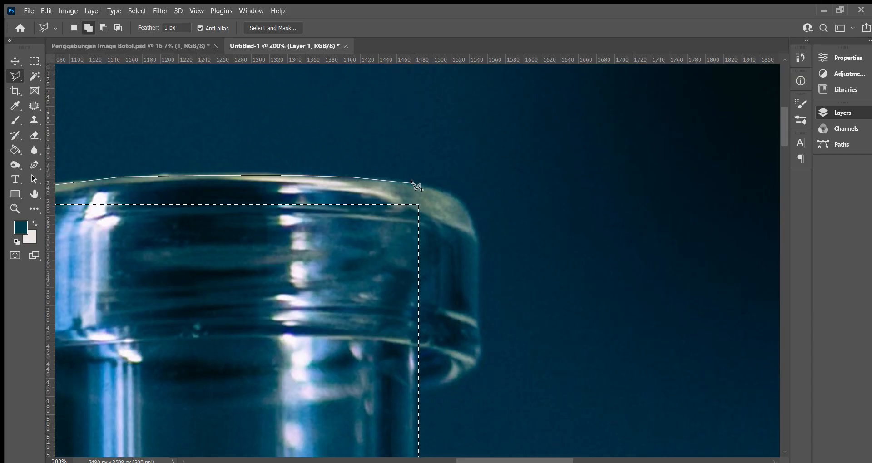
click(453, 194)
scroll(458, 186, down, 2)
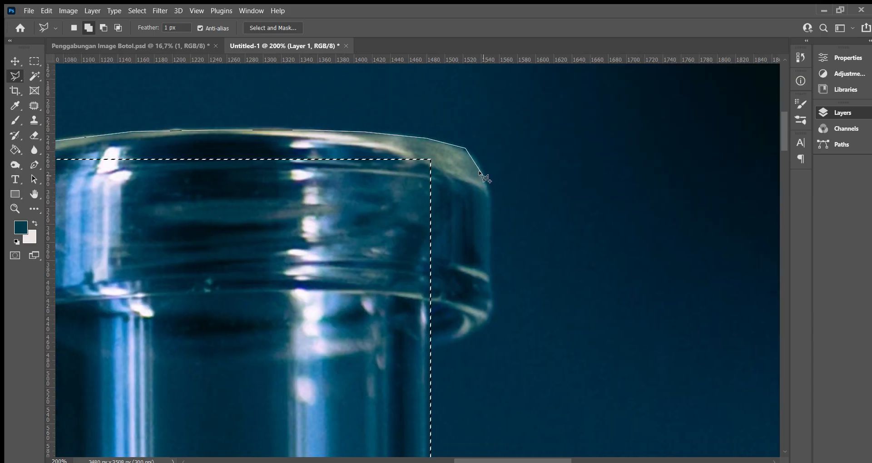
click(489, 201)
drag(479, 218, 475, 120)
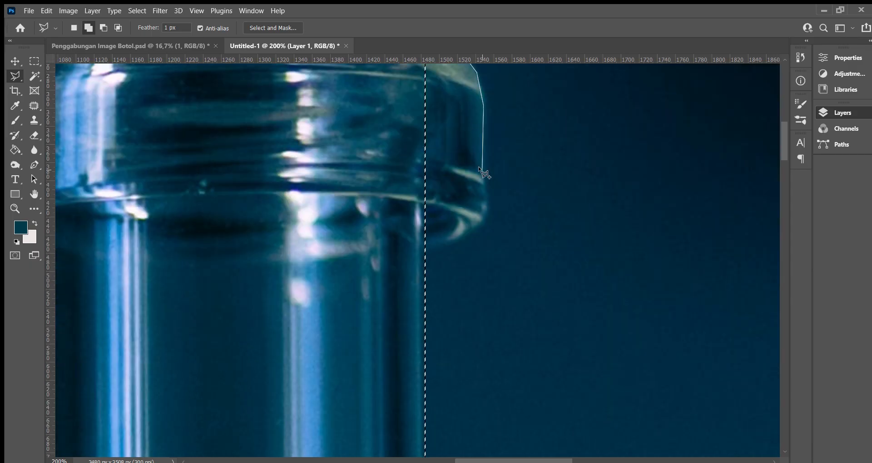
Trace the lip's lower right edge and close the lasso outline, adding the whole lip to the neck selection.
click(487, 220)
click(446, 240)
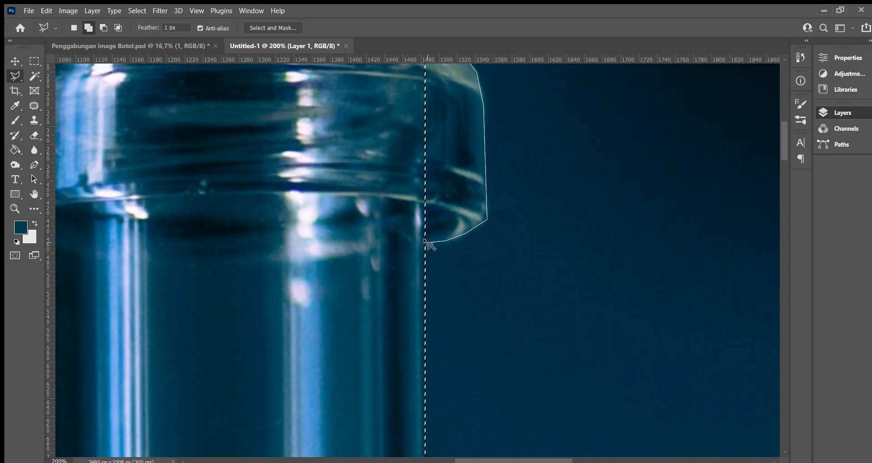
drag(363, 249, 594, 263)
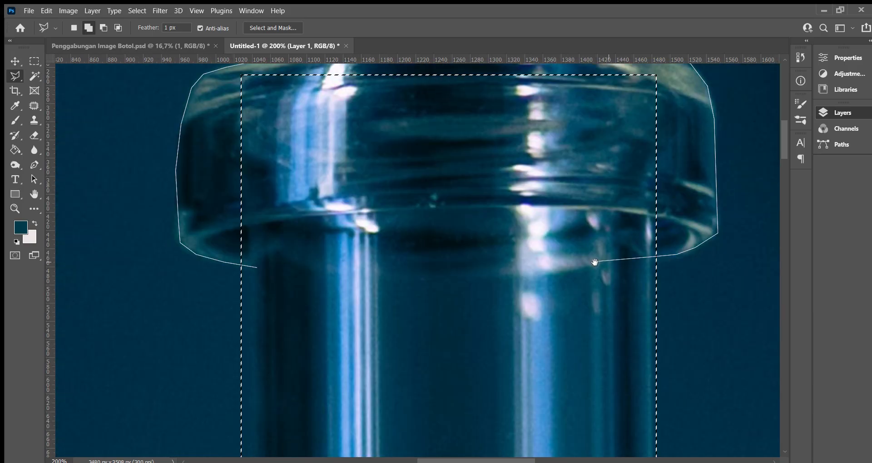
double_click(466, 265)
Check the selection around the lip and where the neck meets the light circle.
drag(430, 203, 347, 327)
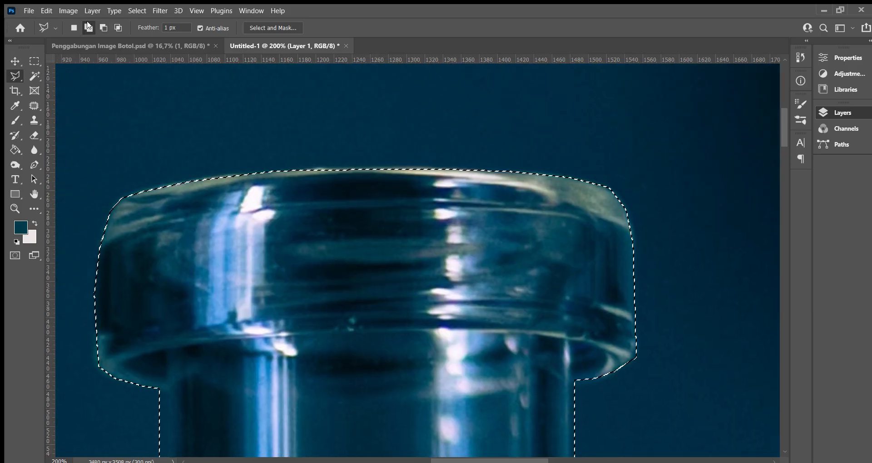
drag(309, 329, 298, 96)
drag(331, 315, 335, 267)
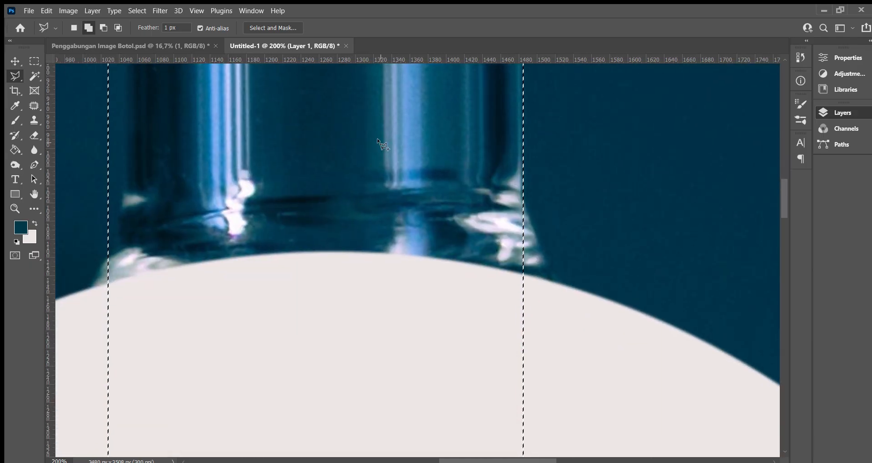
Add the flared right side of the neck's base to the selection with the Polygonal Lasso, overlapping the light circle.
click(508, 162)
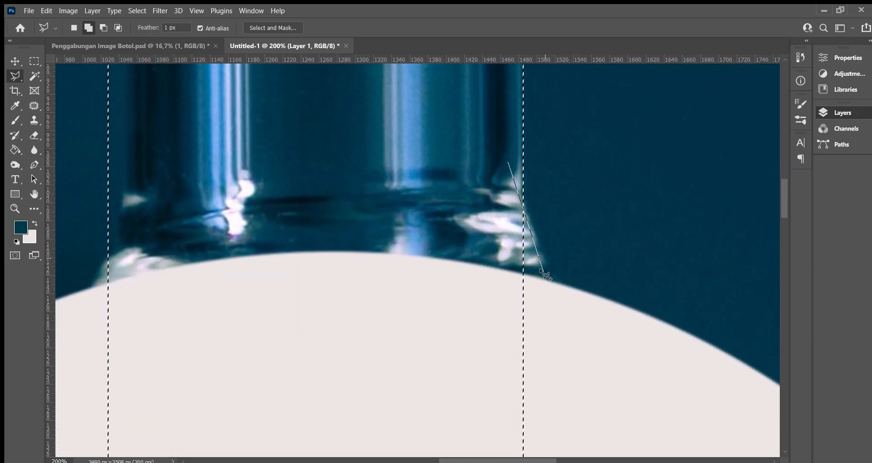
click(573, 328)
double_click(389, 308)
Add the flared left side of the neck's base to the selection with the Polygonal Lasso, overlapping the light circle.
scroll(439, 249, left, 6)
scroll(439, 249, up, 1)
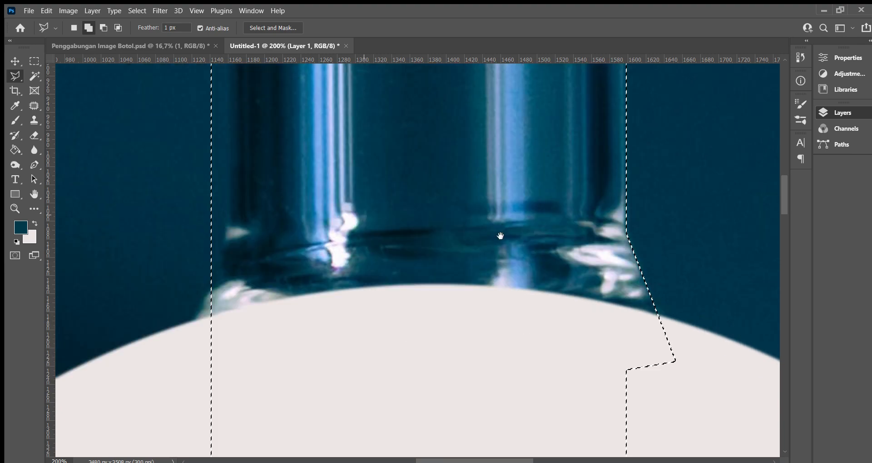
click(399, 185)
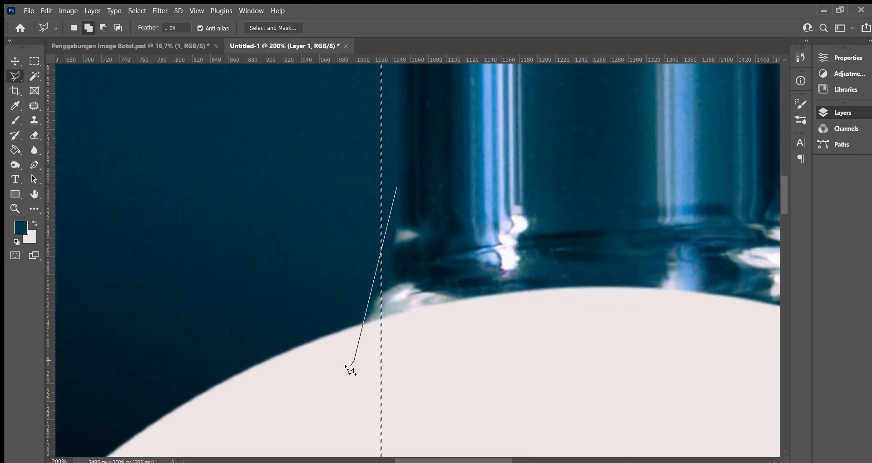
click(355, 363)
click(454, 417)
key(Escape)
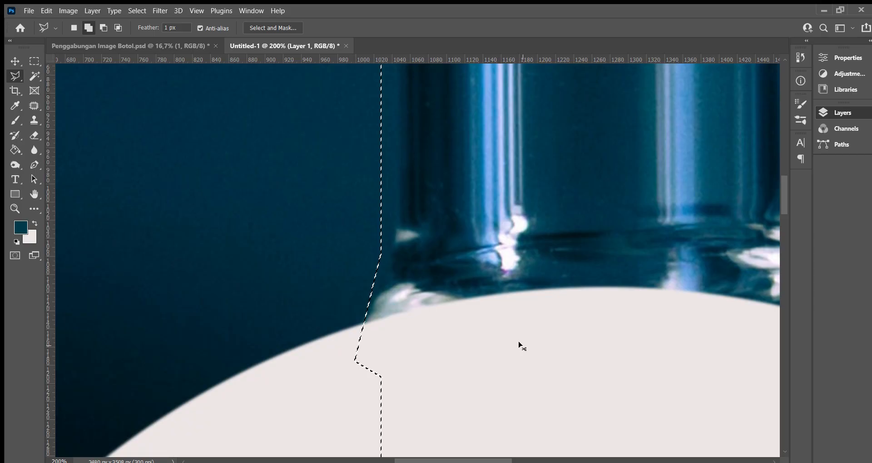
Fill the neck and lip selection with the light background colour and deselect.
key(ctrl+minus)
key(ctrl+minus)
key(ctrl+minus)
scroll(519, 298, up, 3)
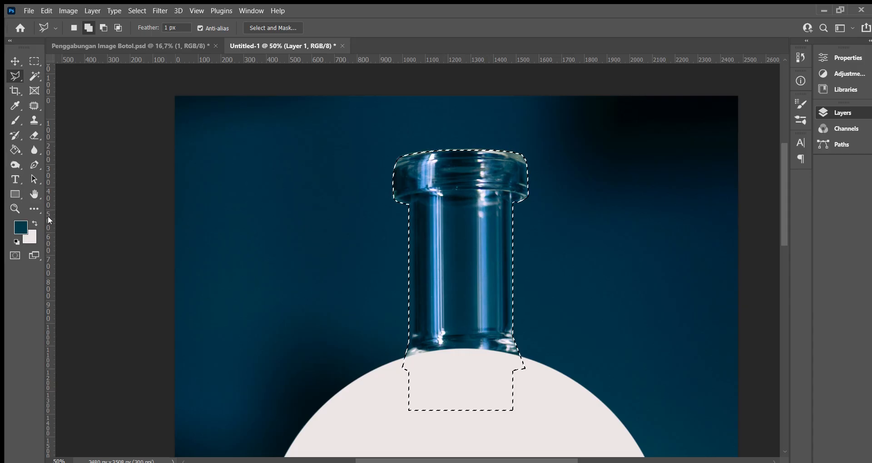
key(ctrl+BackSpace)
key(ctrl+d)
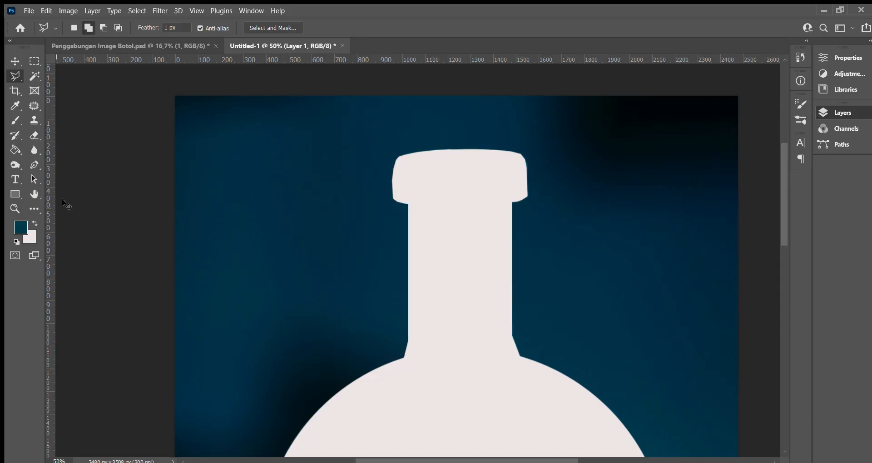
Lower the opacity of the light bottle shape so the bottle photo's base shows through.
scroll(384, 253, down, 5)
scroll(450, 227, up, 3)
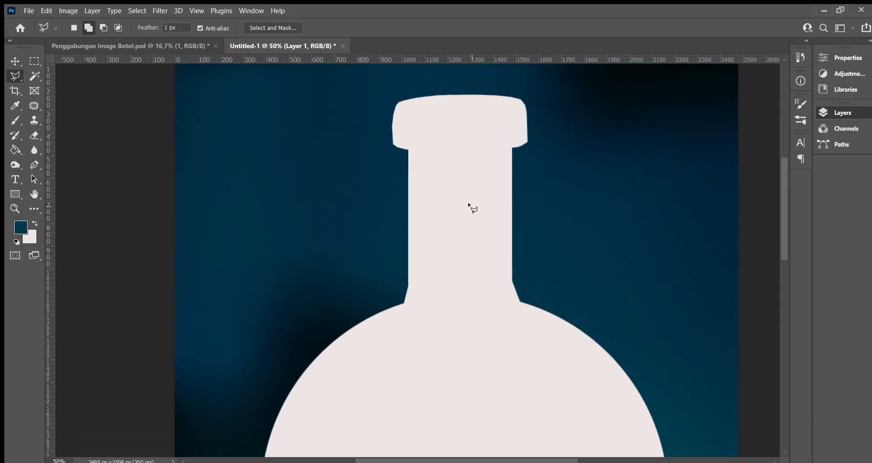
scroll(470, 218, down, 2)
scroll(527, 252, down, 3)
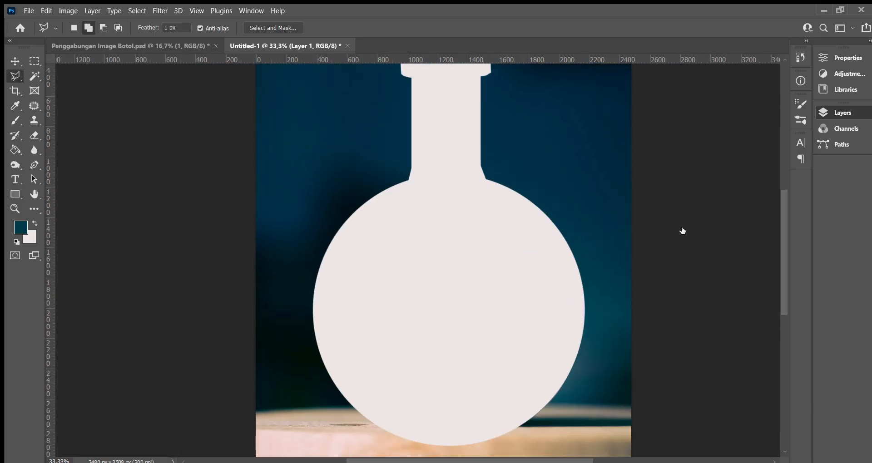
click(781, 150)
scroll(563, 246, down, 3)
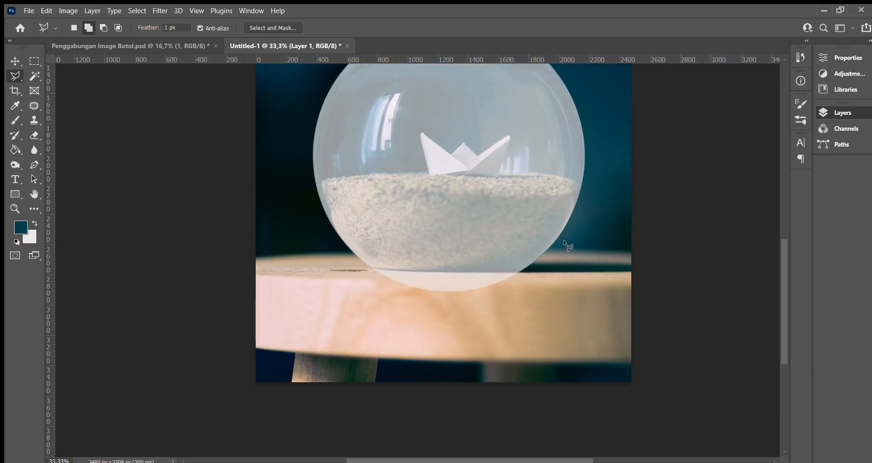
Outline the part of the circle below the bottle's flat base with the Polygonal Lasso, delete it and deselect.
scroll(522, 268, up, 3)
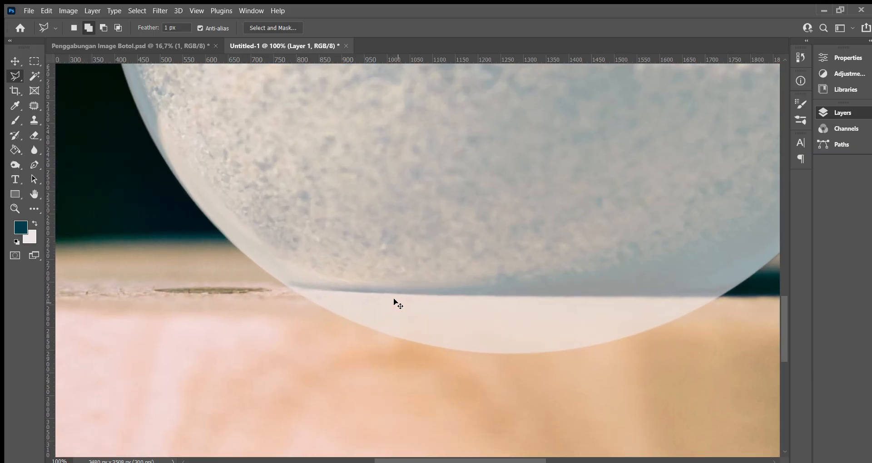
drag(466, 226, 282, 157)
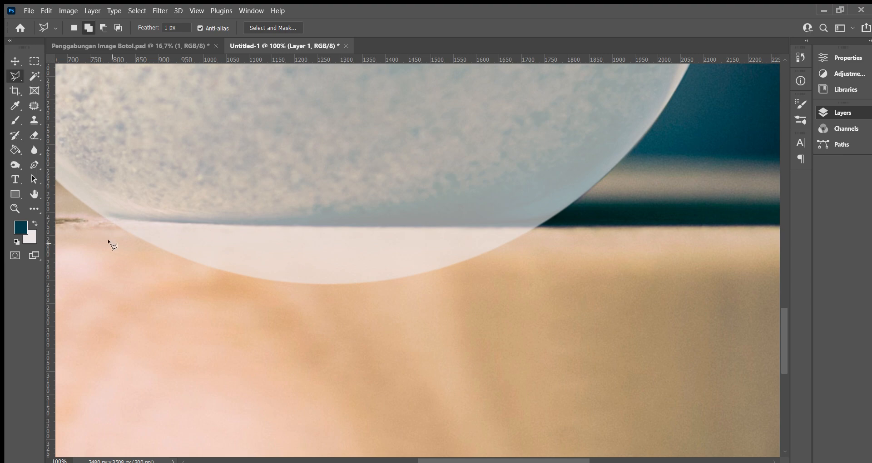
drag(111, 245, 161, 258)
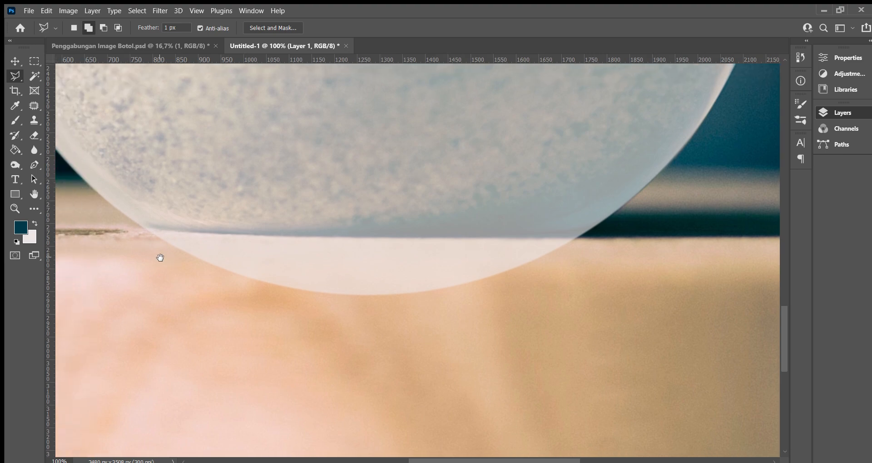
click(114, 226)
click(223, 234)
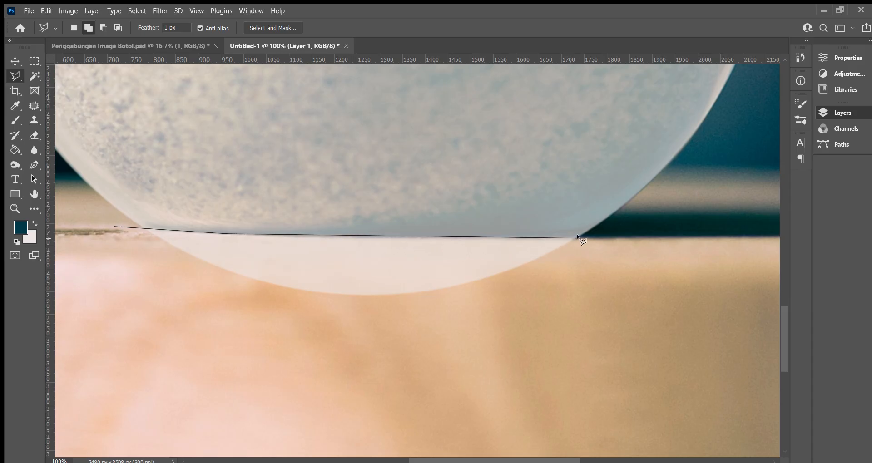
click(620, 247)
click(570, 348)
click(293, 370)
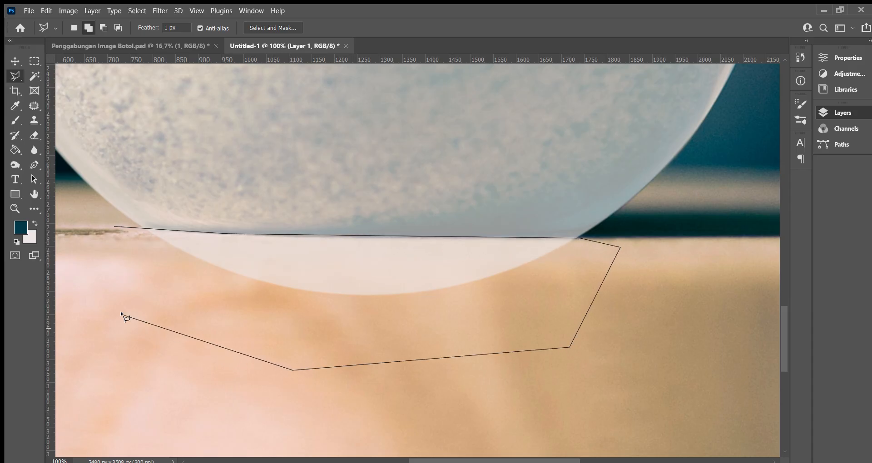
double_click(111, 272)
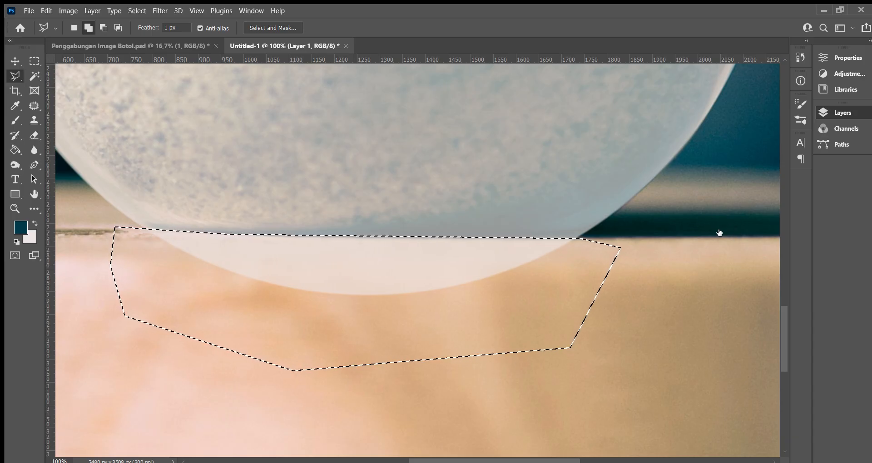
key(Delete)
key(ctrl+d)
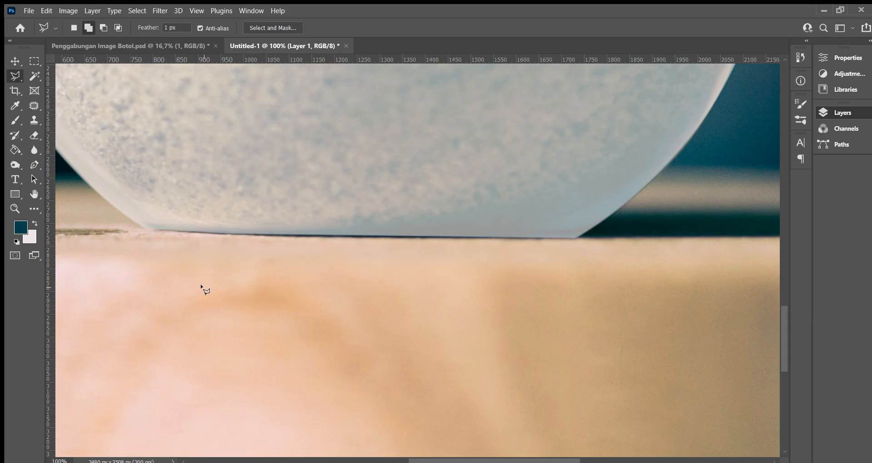
Restore the light bottle shape to full opacity and check its whole silhouette.
key(ctrl+minus)
key(ctrl+minus)
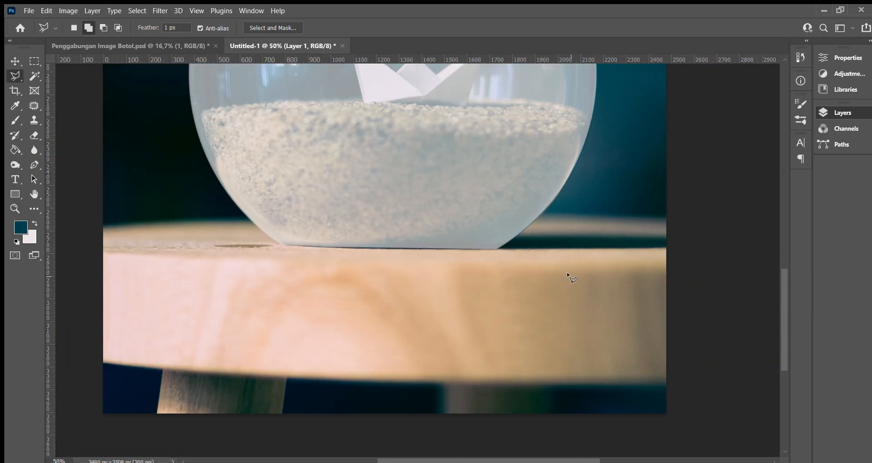
scroll(567, 275, up, 8)
drag(501, 232, 484, 391)
drag(485, 223, 494, 168)
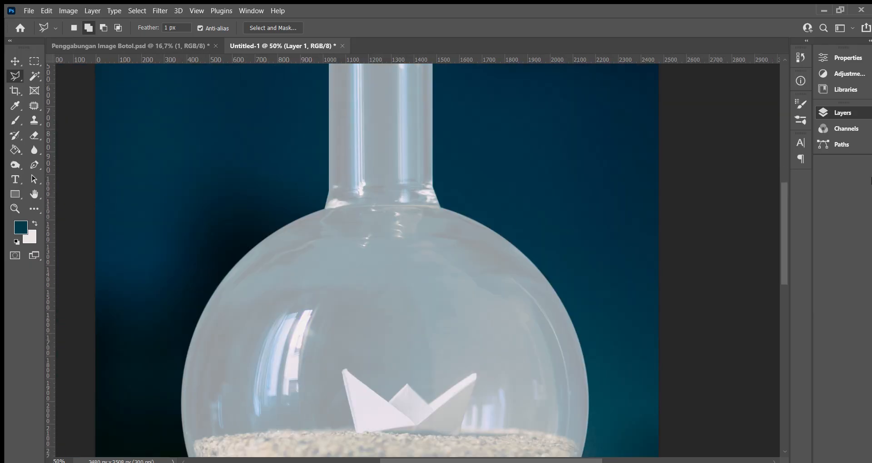
key(0)
scroll(425, 236, up, 3)
key(ctrl+minus)
scroll(477, 233, down, 3)
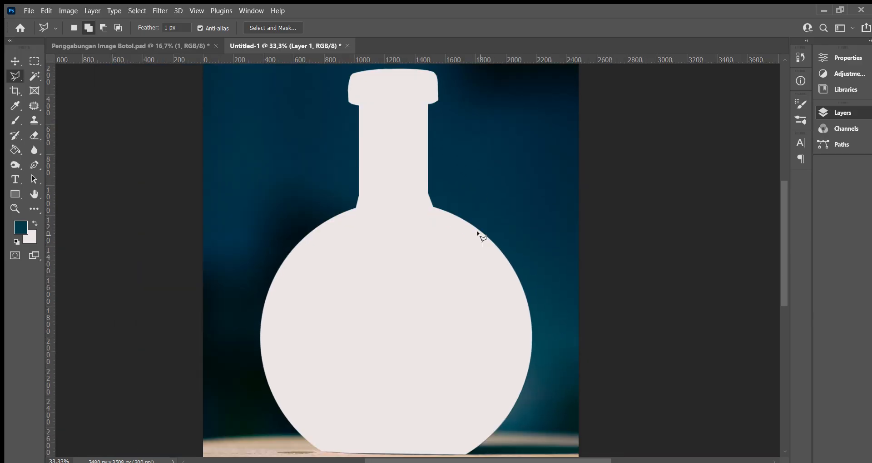
scroll(482, 236, down, 2)
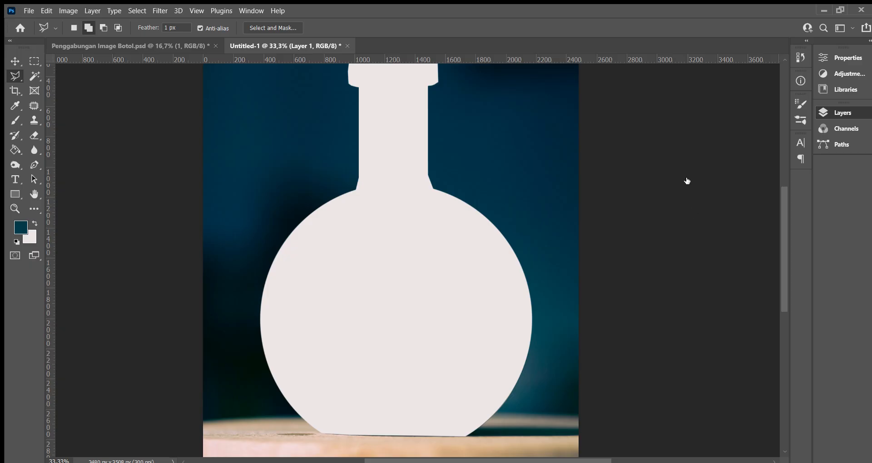
Paste the lake photo above the light bottle shape and activate the Move tool.
key(ctrl+v)
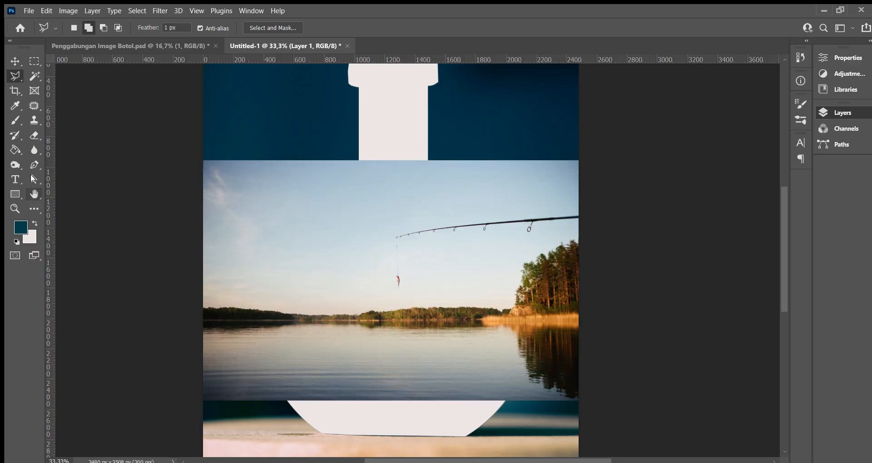
click(15, 61)
scroll(506, 294, down, 2)
scroll(505, 293, down, 2)
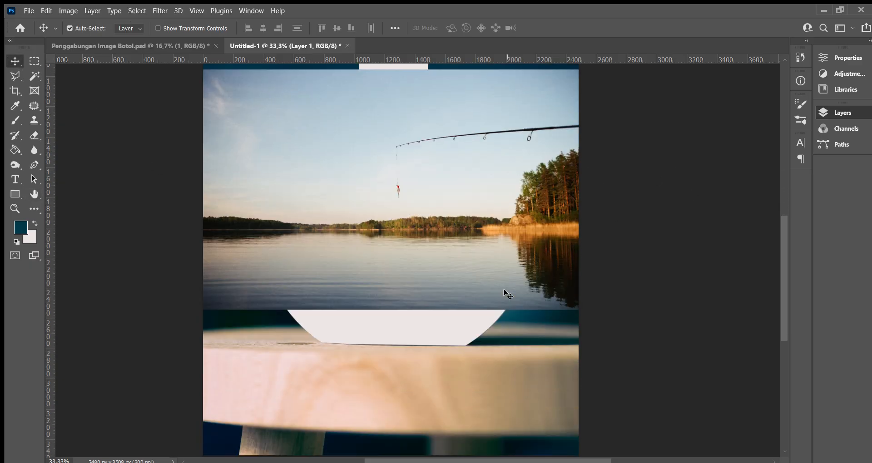
scroll(486, 265, up, 2)
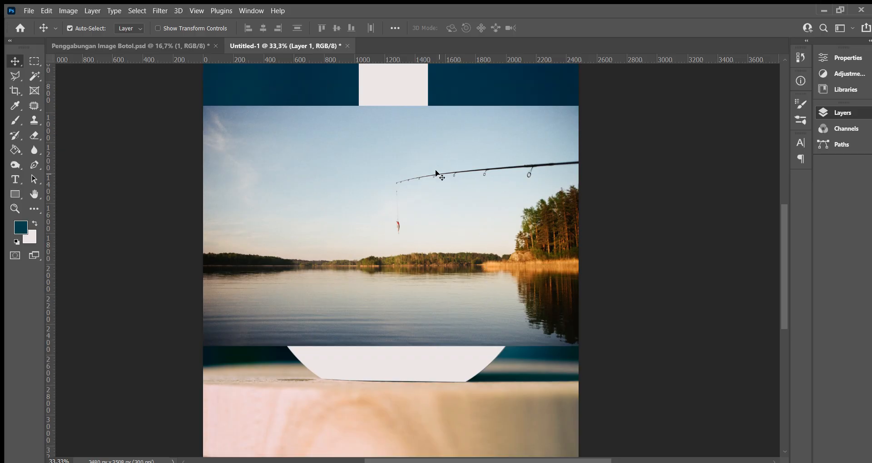
Remove the fishing rod, line and lure from the lake photo with the Patch tool, using clear sky as the source, and deselect.
scroll(436, 175, up, 2)
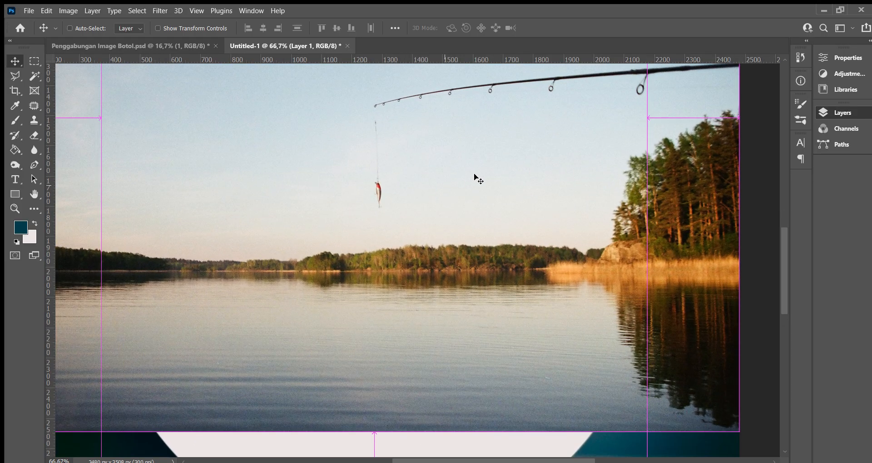
drag(433, 217, 413, 231)
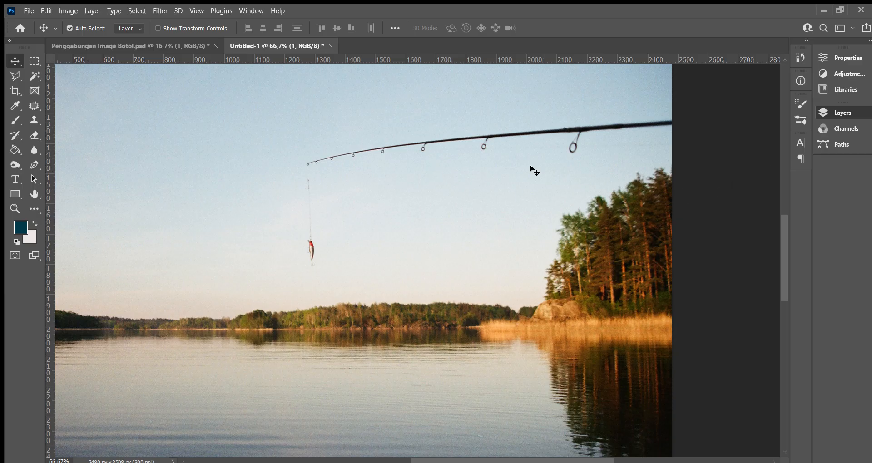
drag(532, 169, 417, 179)
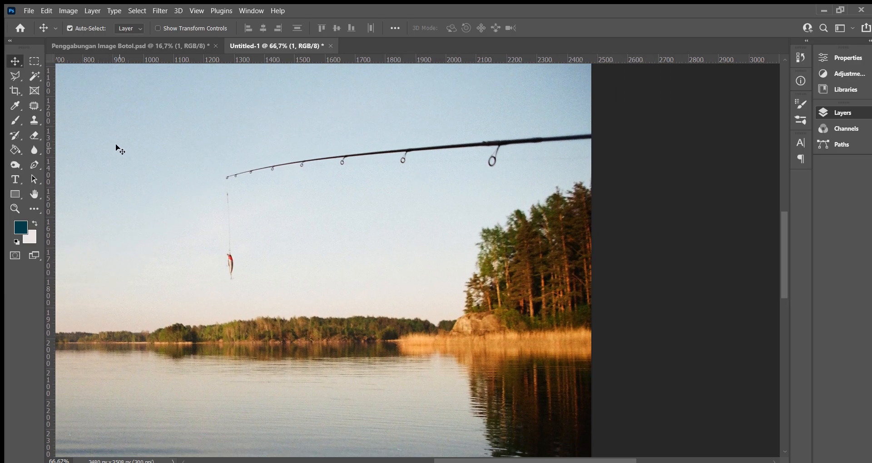
click(33, 108)
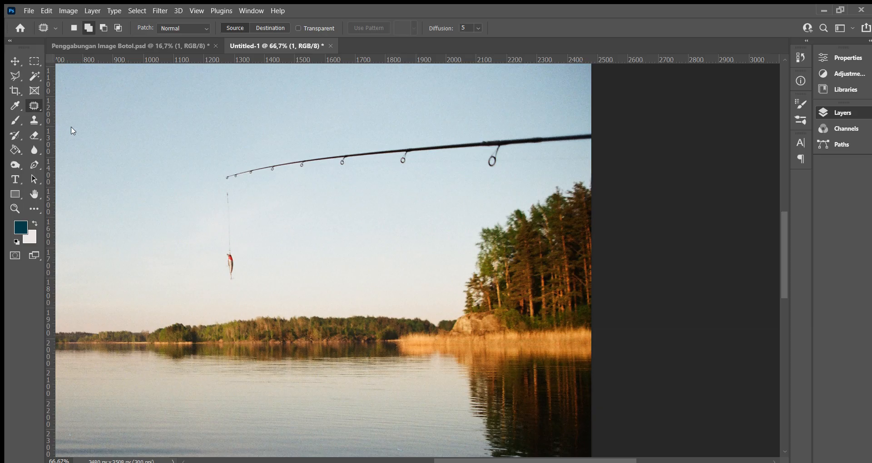
mouse_move(593, 145)
mouse_down()
mouse_move(491, 174)
mouse_move(390, 177)
mouse_move(302, 198)
mouse_move(229, 283)
mouse_move(205, 279)
mouse_move(191, 199)
mouse_move(206, 166)
mouse_move(292, 137)
mouse_move(548, 113)
mouse_up()
drag(600, 124, 598, 124)
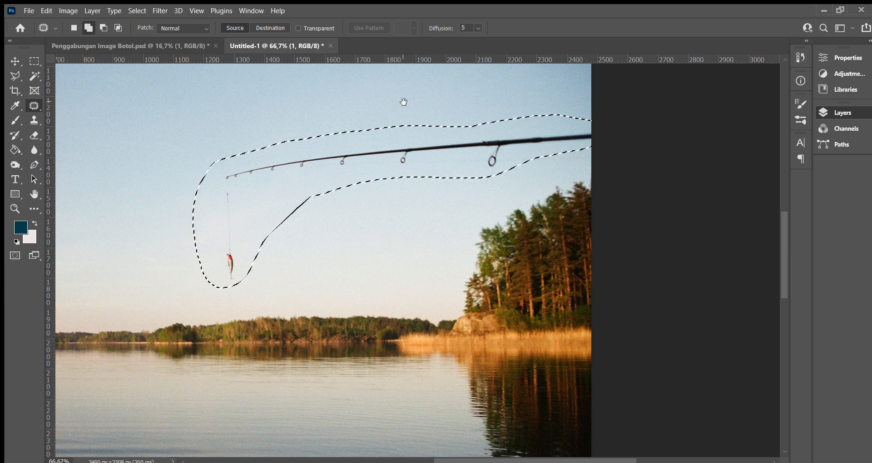
mouse_move(403, 101)
mouse_down()
mouse_move(514, 194)
mouse_move(581, 204)
mouse_move(612, 181)
mouse_up()
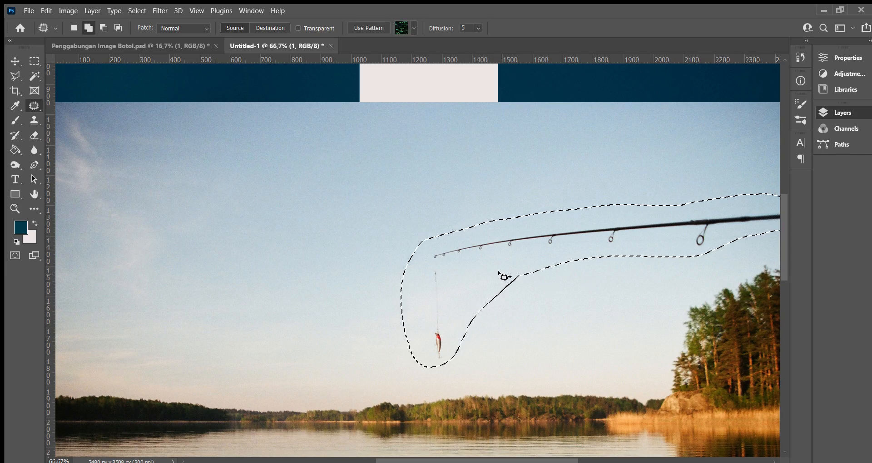
drag(464, 278, 236, 207)
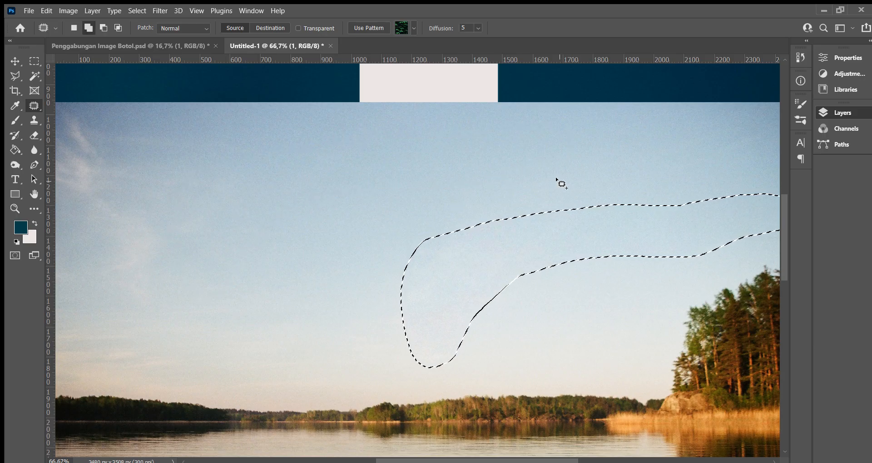
drag(557, 180, 444, 156)
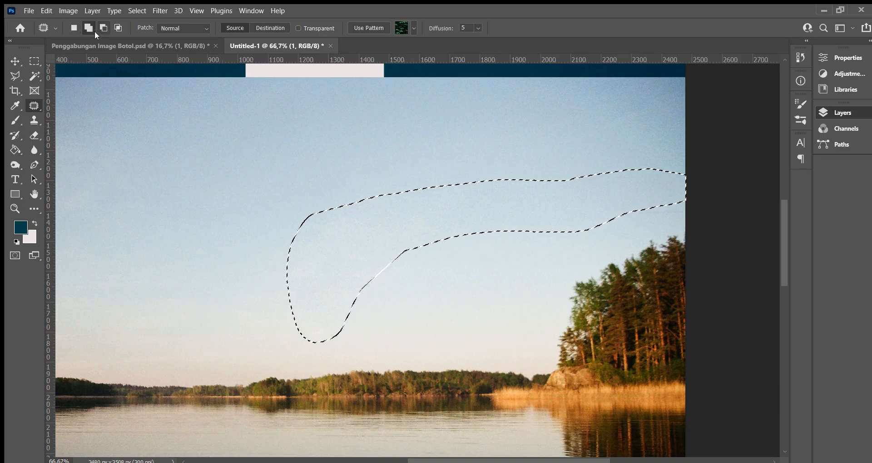
click(419, 150)
scroll(418, 150, down, 2)
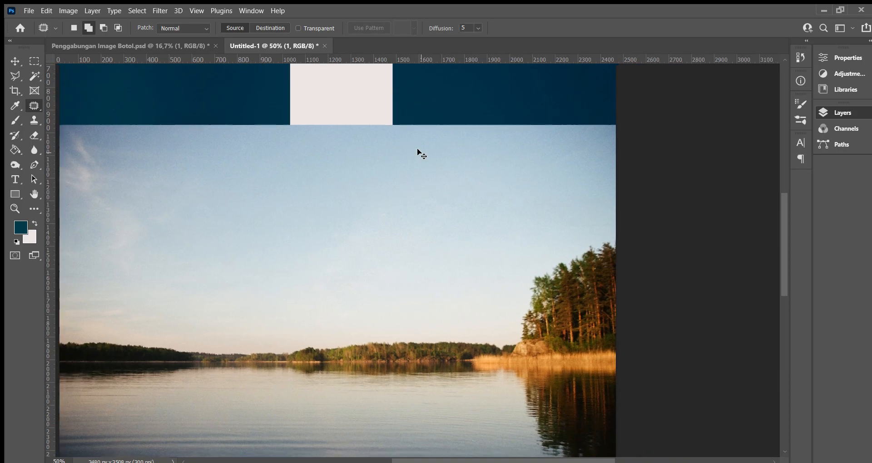
Enlarge the lake photo to about 144% with Free Transform, lower its opacity and position it over the round bottle body.
click(15, 61)
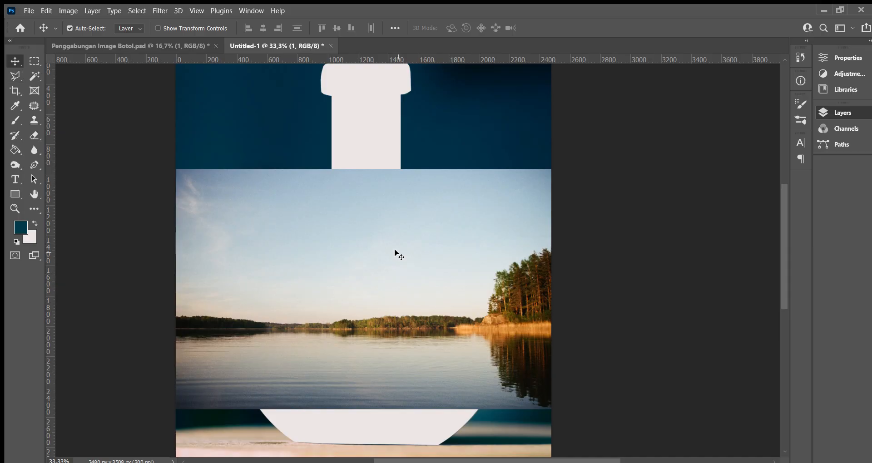
drag(400, 253, 393, 291)
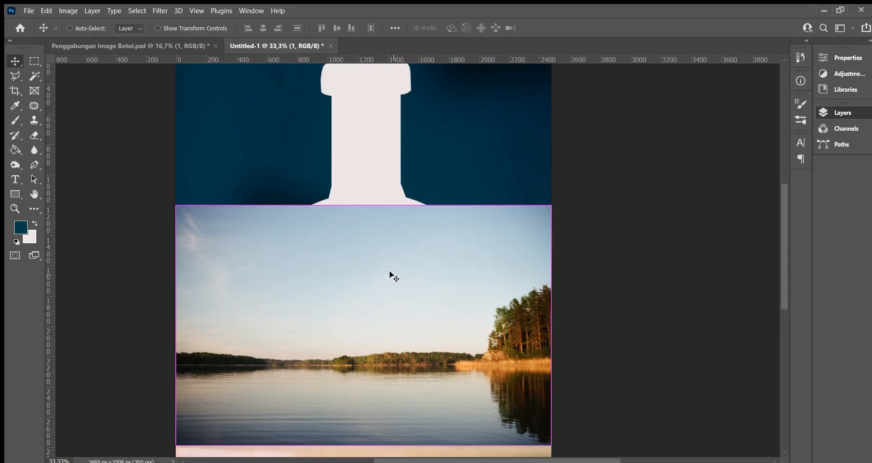
key(ctrl+t)
scroll(412, 248, down, 2)
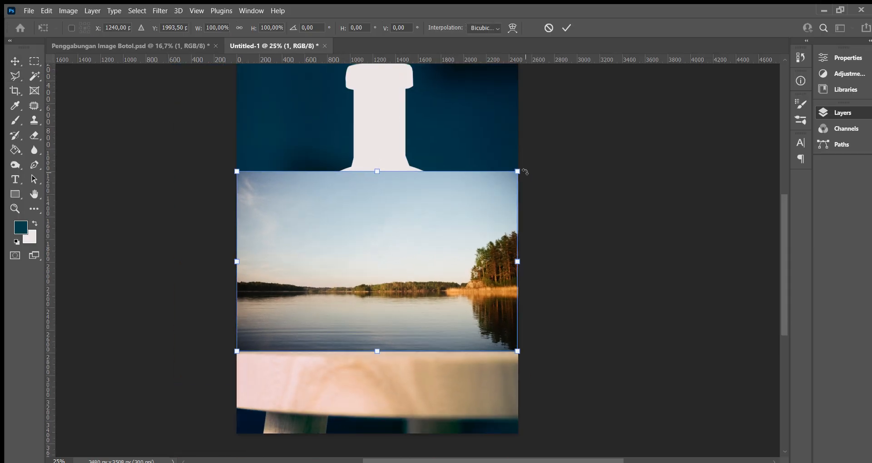
drag(518, 171, 584, 135)
drag(463, 257, 462, 242)
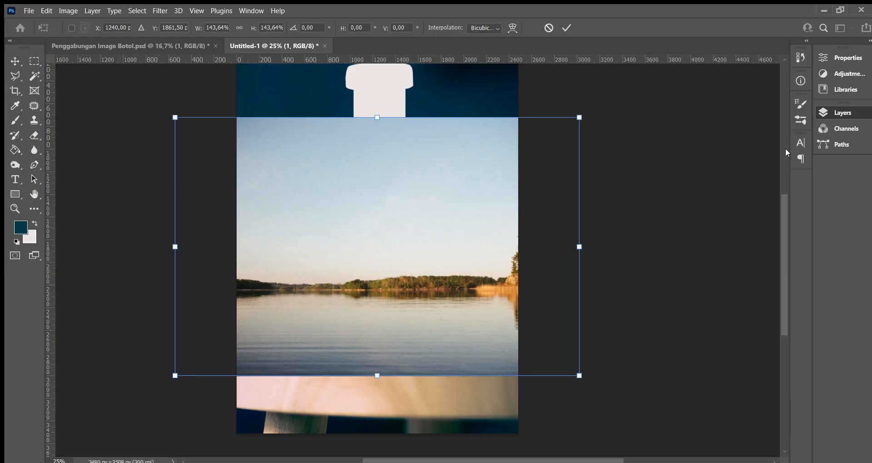
drag(502, 195, 503, 174)
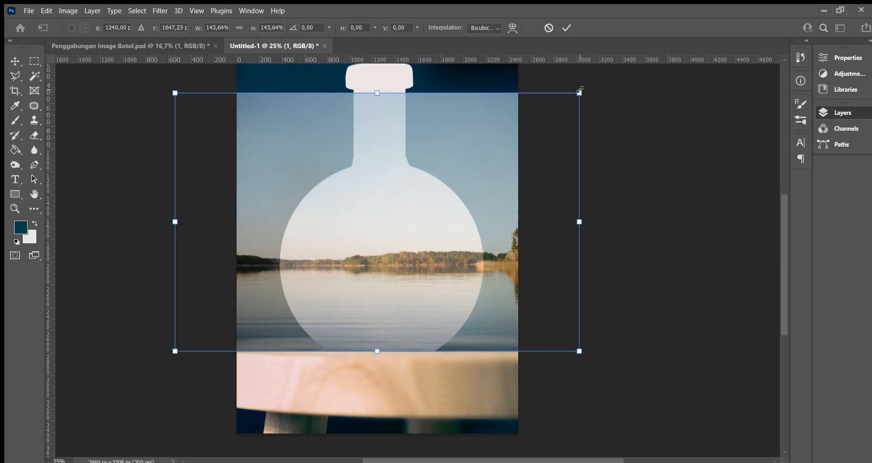
Enlarge the lake photo to about 186%, centre it horizontally with its lower edge at the bottle's base, and apply the transform.
drag(579, 90, 626, 73)
drag(512, 292, 511, 270)
key(ctrl+z)
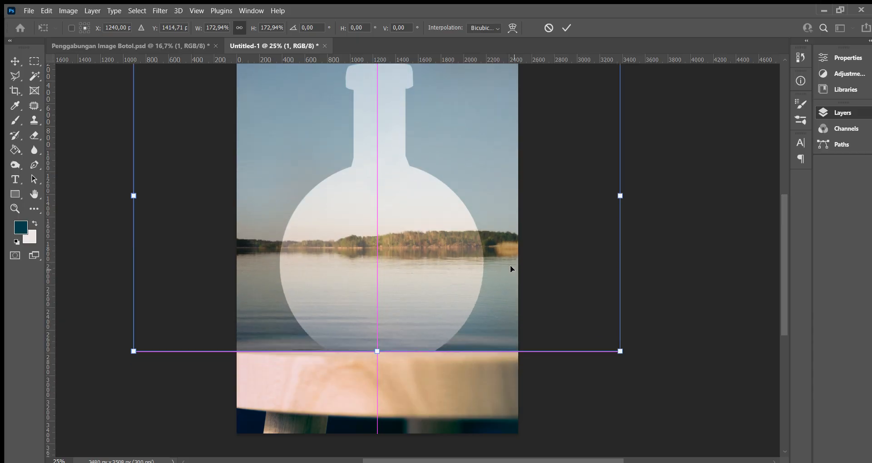
scroll(512, 269, up, 4)
drag(620, 131, 657, 108)
scroll(535, 221, down, 4)
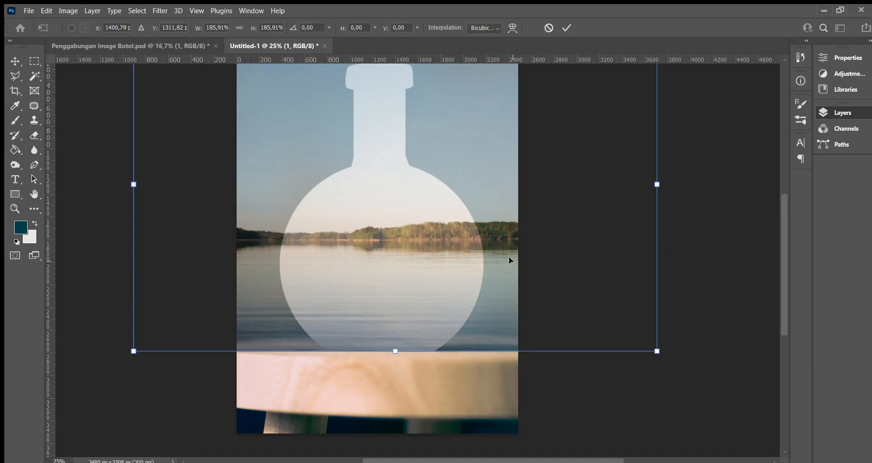
drag(509, 257, 484, 263)
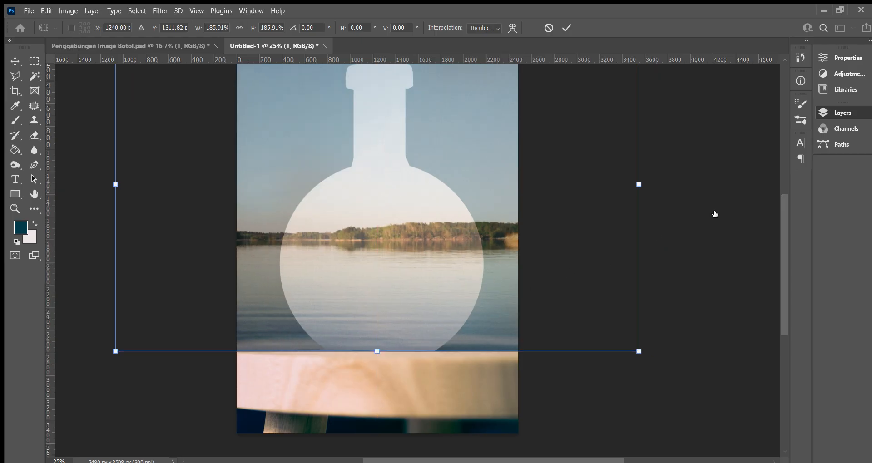
key(Return)
Scale the lake photo up by a further 107.48%, align its lower edge with the bottle's base and shift it left to X 984 px.
scroll(489, 286, up, 2)
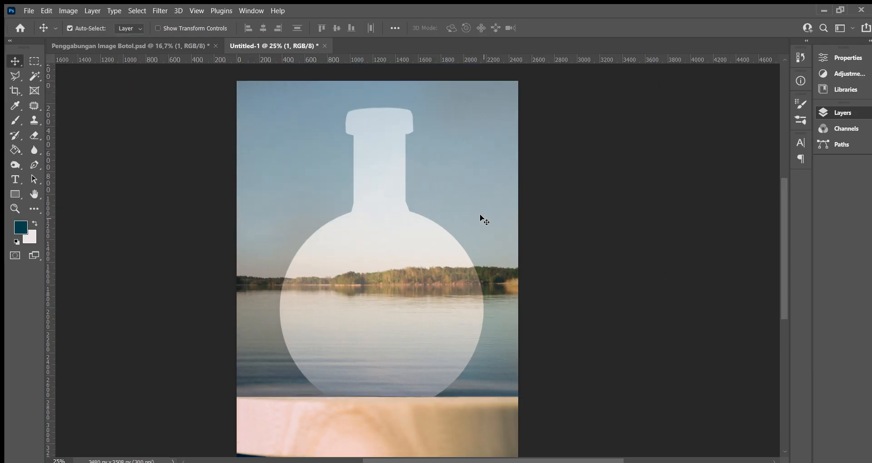
key(ctrl+t)
scroll(480, 217, up, 3)
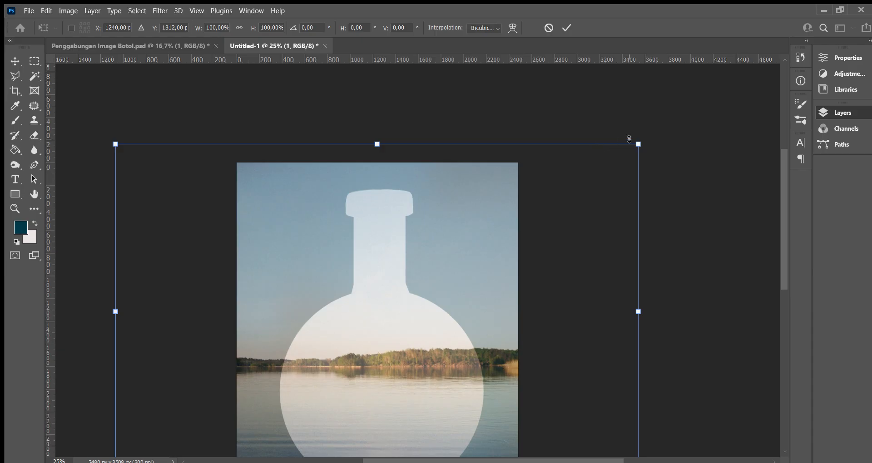
drag(638, 144, 659, 131)
scroll(435, 328, down, 4)
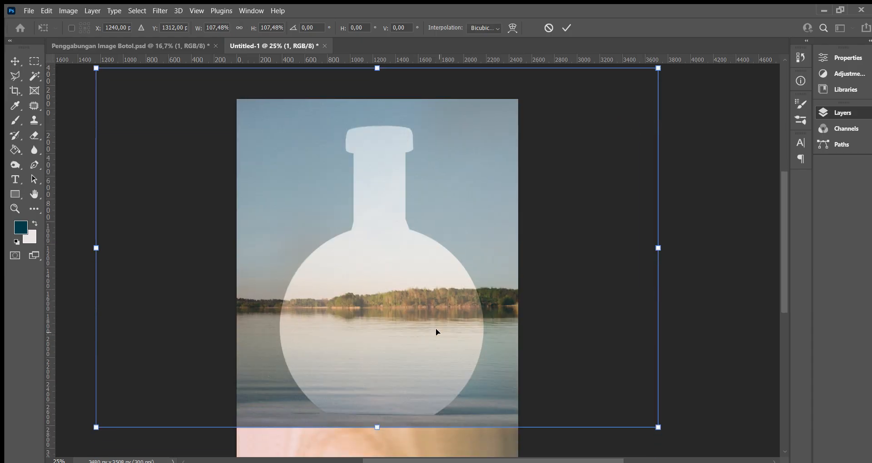
drag(505, 347, 503, 340)
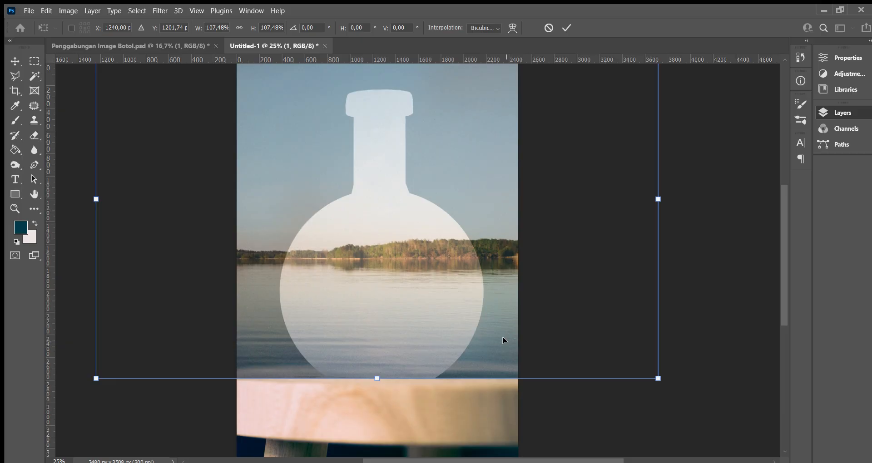
drag(503, 337, 473, 331)
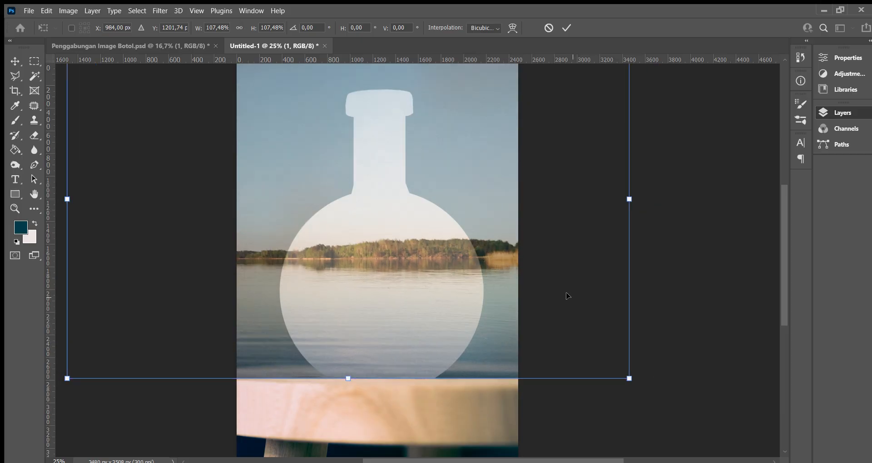
key(Return)
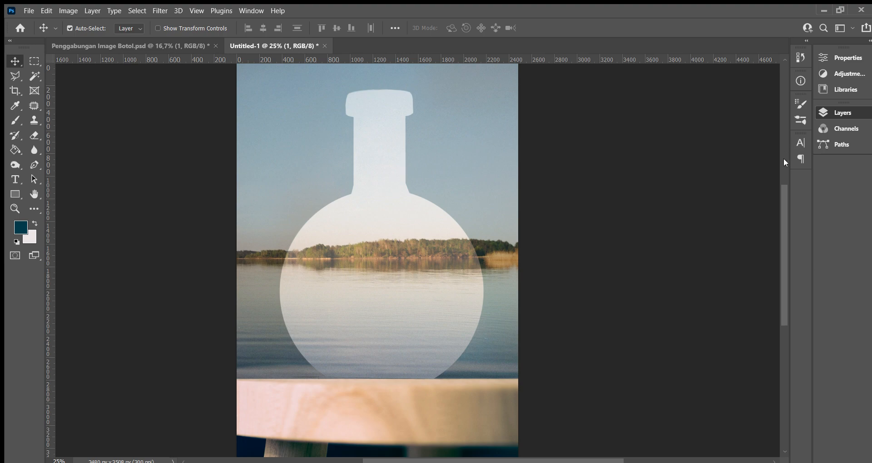
Restore the lake photo to full opacity and warp it so the shoreline bulges upward in a curve.
key(0)
scroll(397, 268, up, 4)
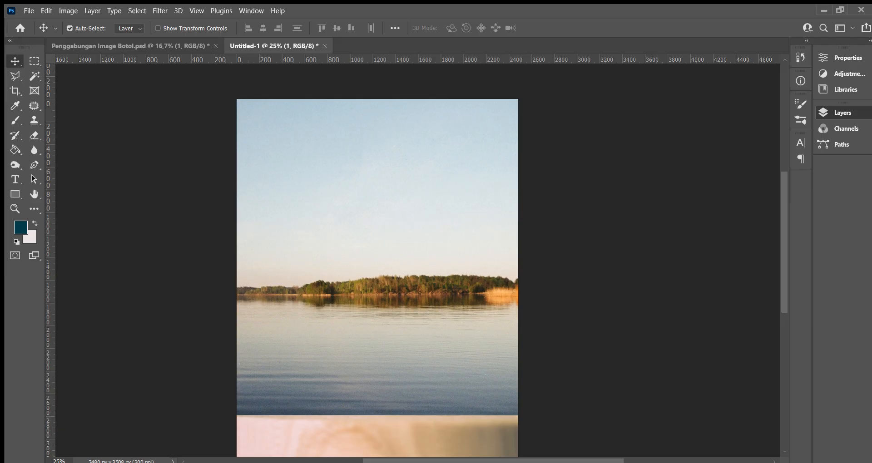
key(ctrl+t)
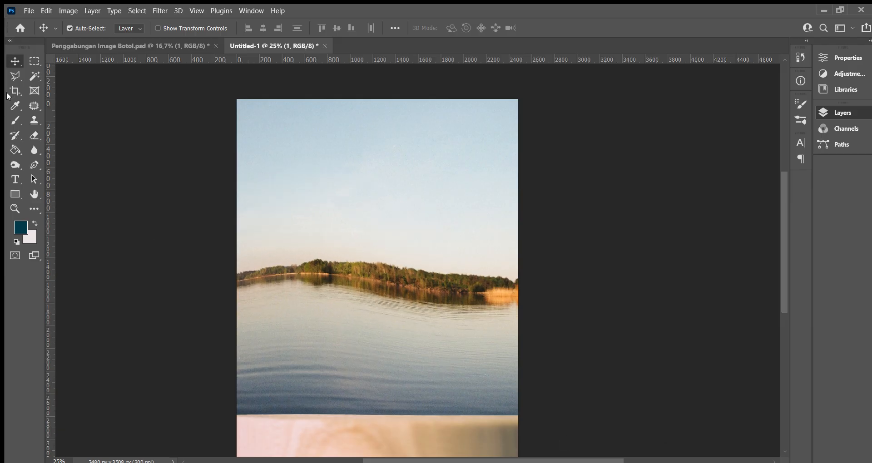
Lower the lake photo's opacity and reposition it so the curved shoreline arches across the round bottle body.
drag(509, 302, 406, 232)
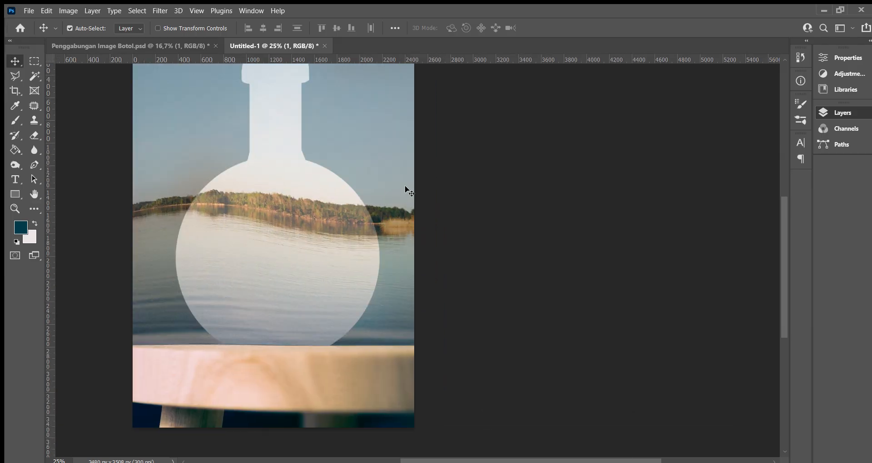
drag(405, 191, 493, 175)
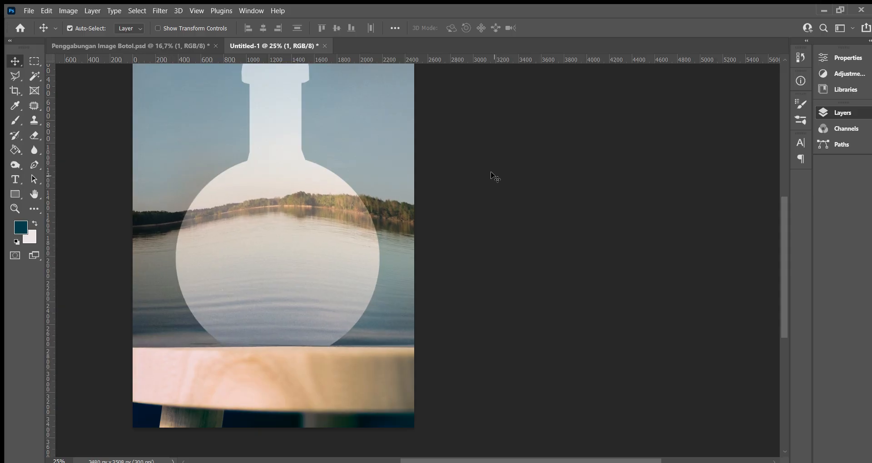
drag(491, 207, 555, 244)
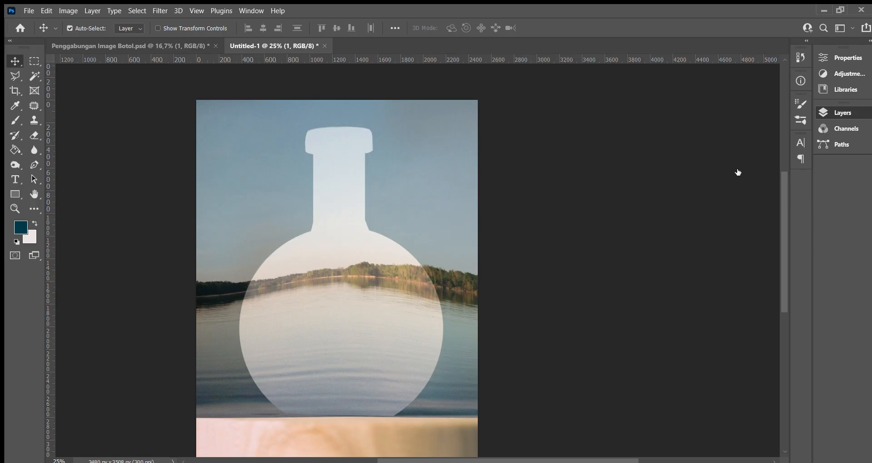
Rename the layer of the light bottle shape as Bentuk Botol.
double_click(728, 228)
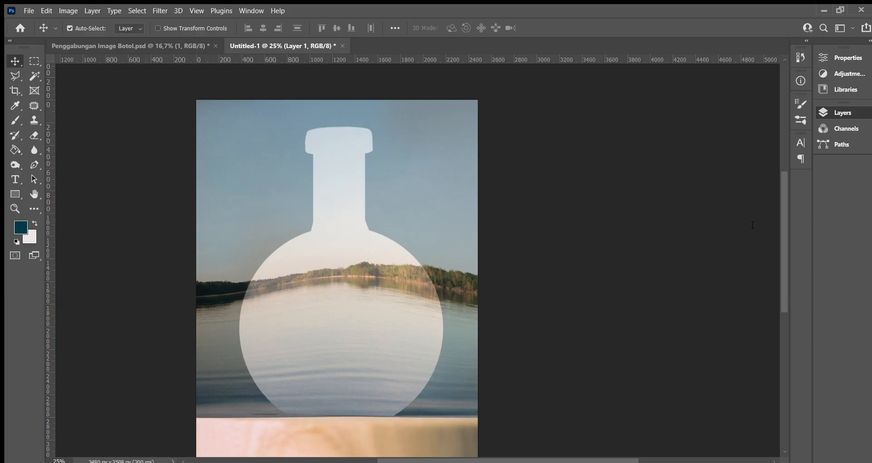
key(Return)
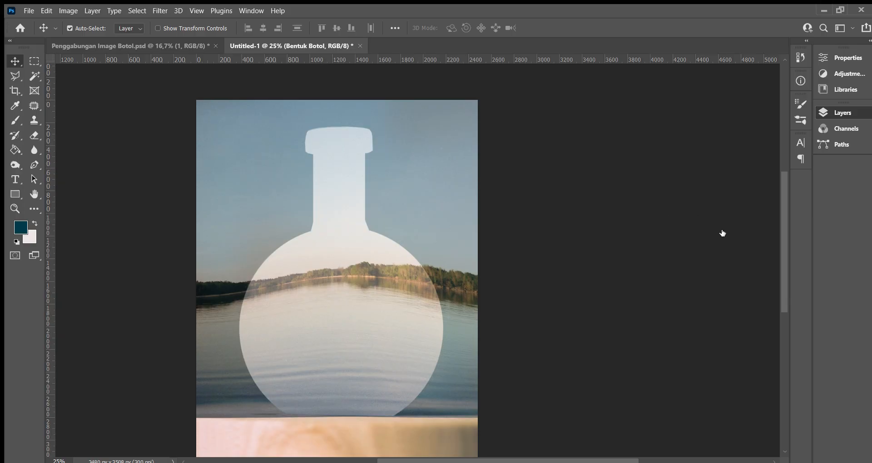
Load the outline of the Bentuk Botol layer as a selection and invert it.
key(ctrl)
ctrl+click(704, 230)
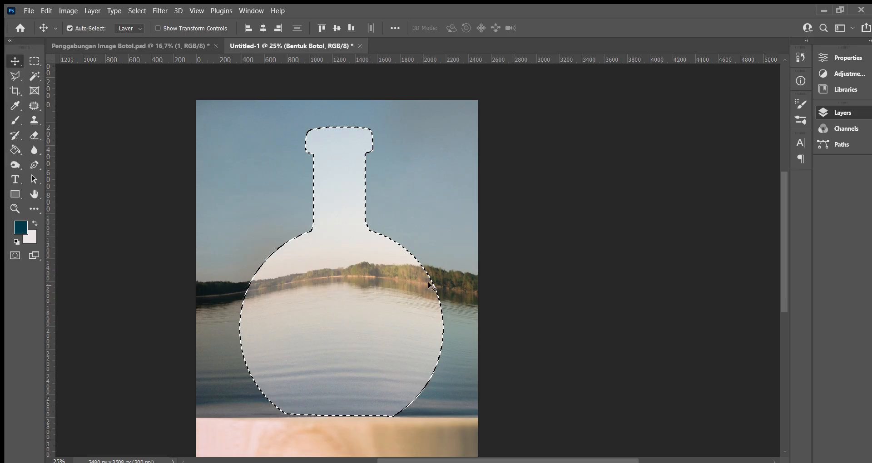
scroll(434, 288, down, 3)
scroll(245, 312, up, 3)
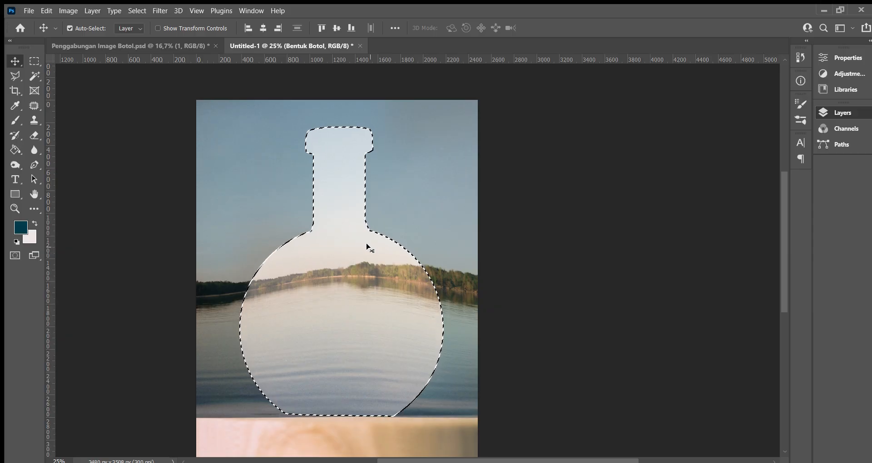
key(ctrl)
key(ctrl+shift+i)
scroll(508, 131, down, 2)
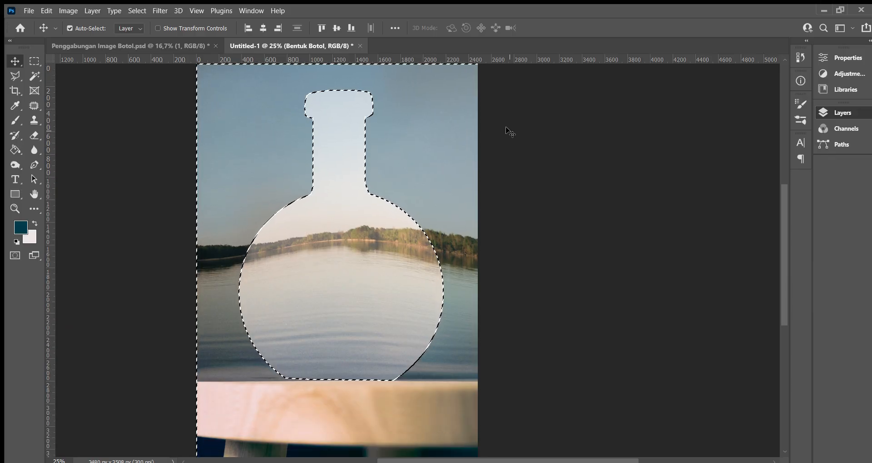
Delete the lake photo's area outside the bottle, deselect and return the photo to full opacity.
click(747, 184)
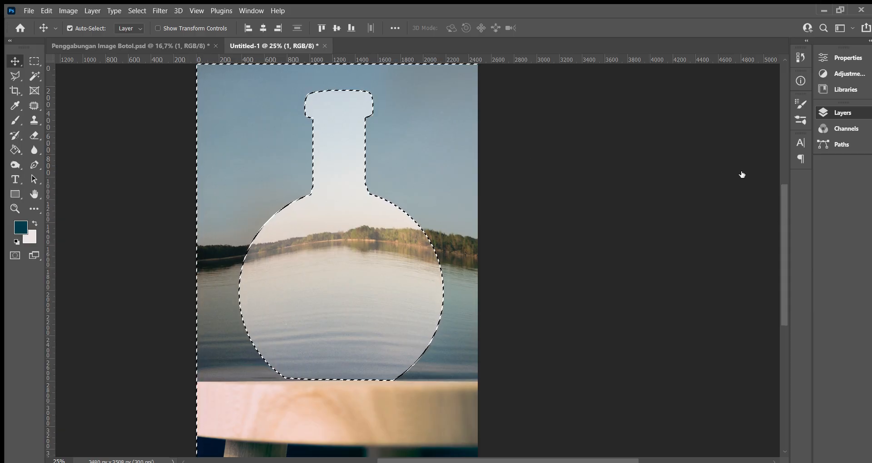
key(Delete)
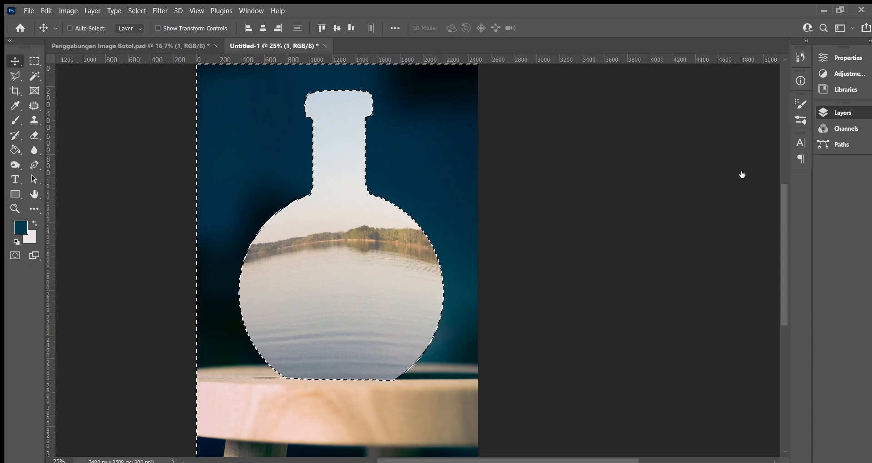
key(ctrl+d)
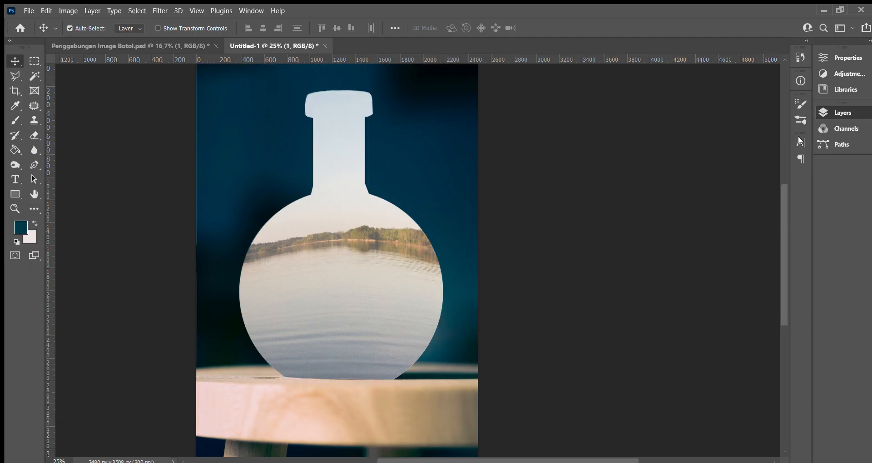
scroll(433, 273, up, 2)
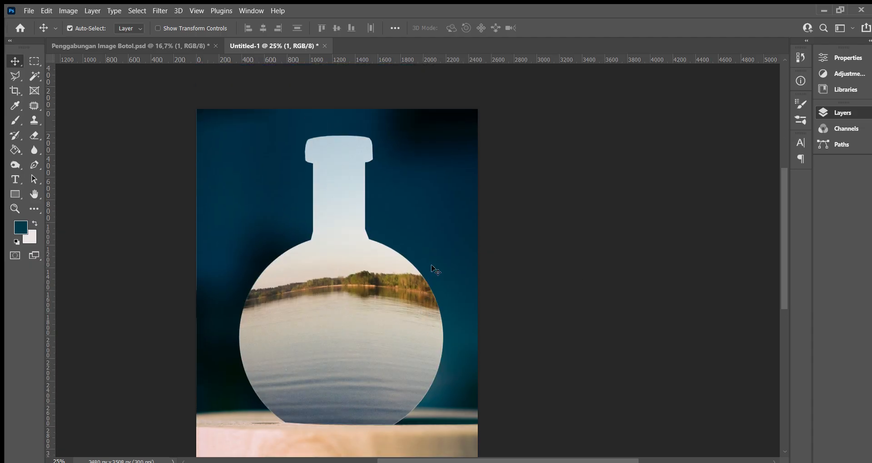
scroll(471, 254, down, 2)
scroll(475, 272, down, 2)
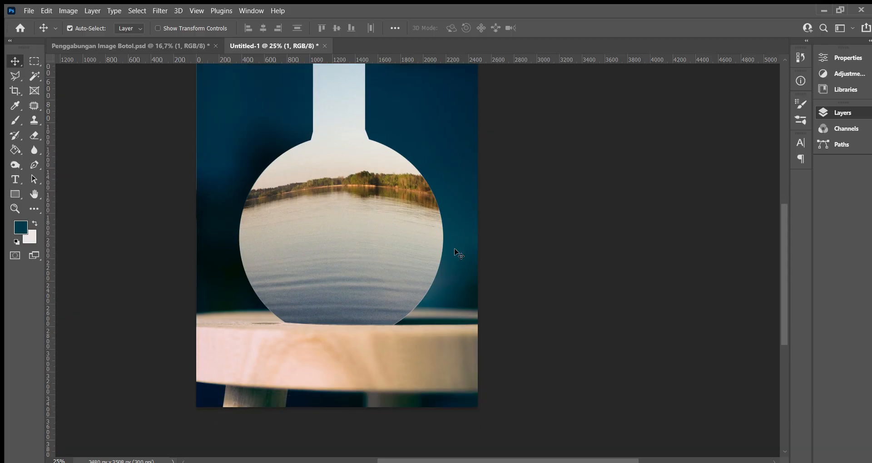
click(397, 210)
Undo the opacity change and the deletion around the bottle, and clear the selection.
key(ctrl+z)
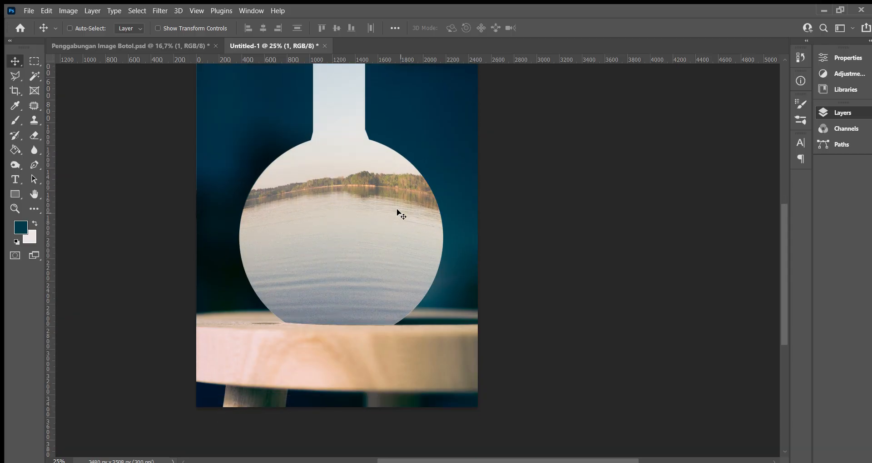
key(ctrl+z)
key(ctrl+z)
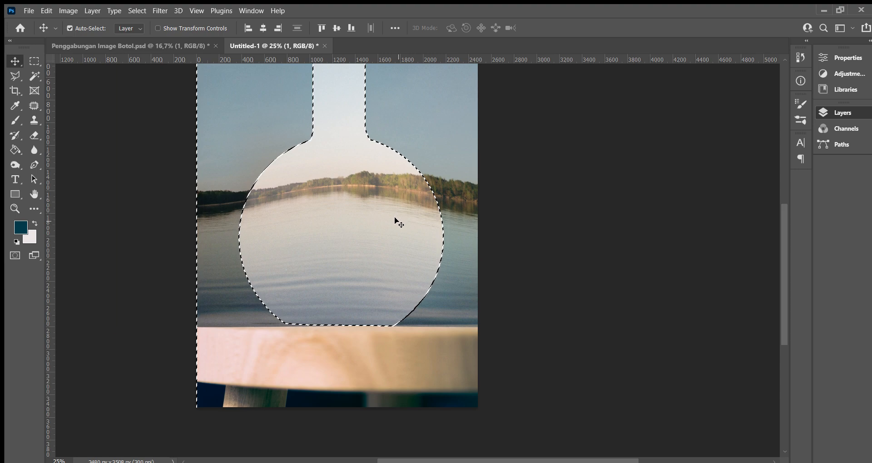
key(ctrl+d)
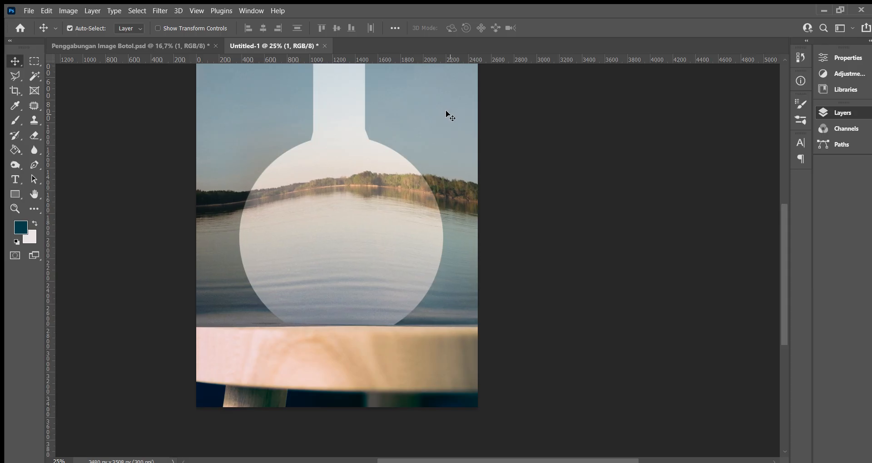
With the lake photo's layer active, select everything outside the bottle by loading the bottle shape's outline and inverting it.
scroll(445, 134, up, 2)
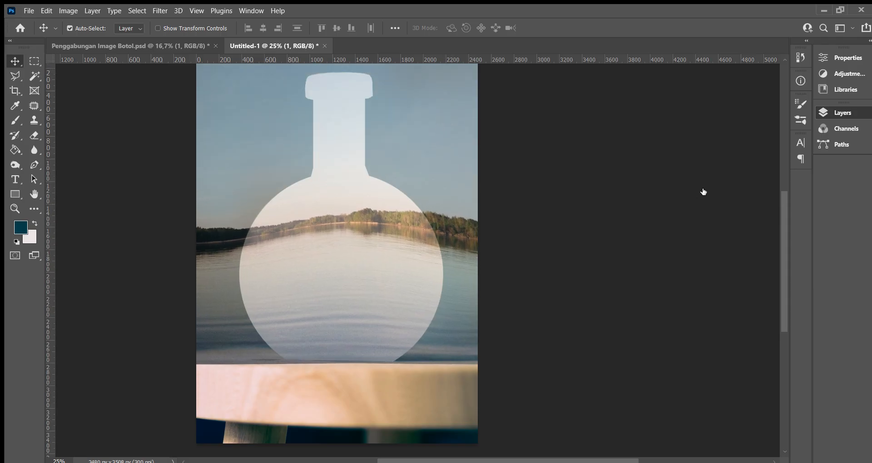
ctrl+click(703, 228)
scroll(543, 238, up, 3)
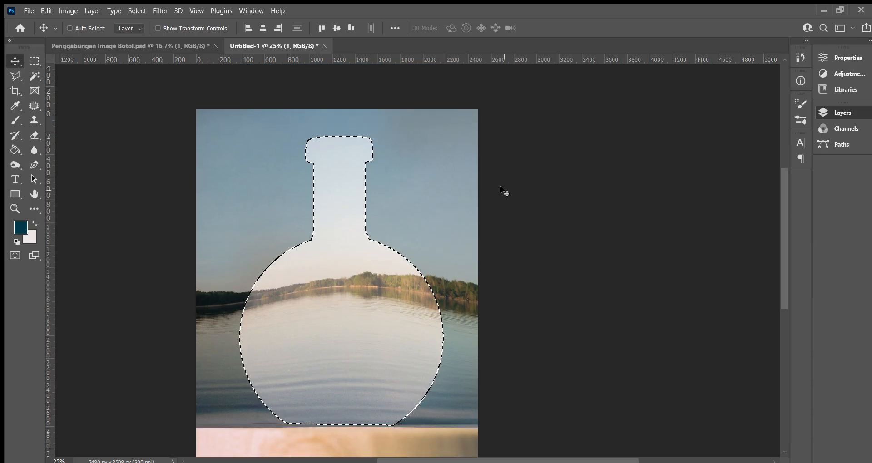
key(ctrl+shift+i)
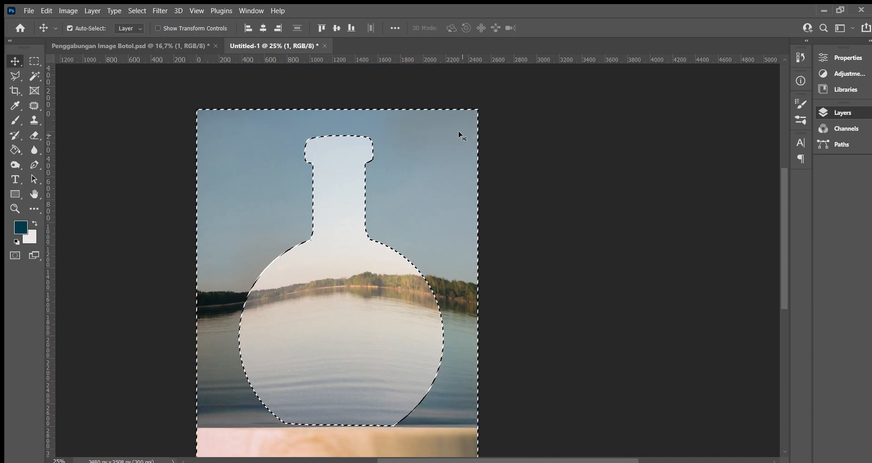
Delete the lake photo's area outside the bottle outline and clear the selection.
key(Delete)
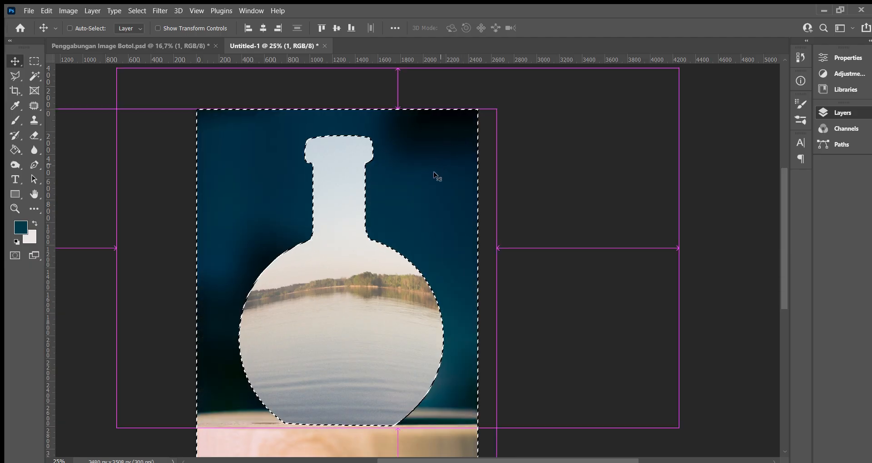
key(ctrl+d)
Blend the trimmed lake photo into the glass bottle and hide the solid bottle shape.
scroll(400, 216, down, 2)
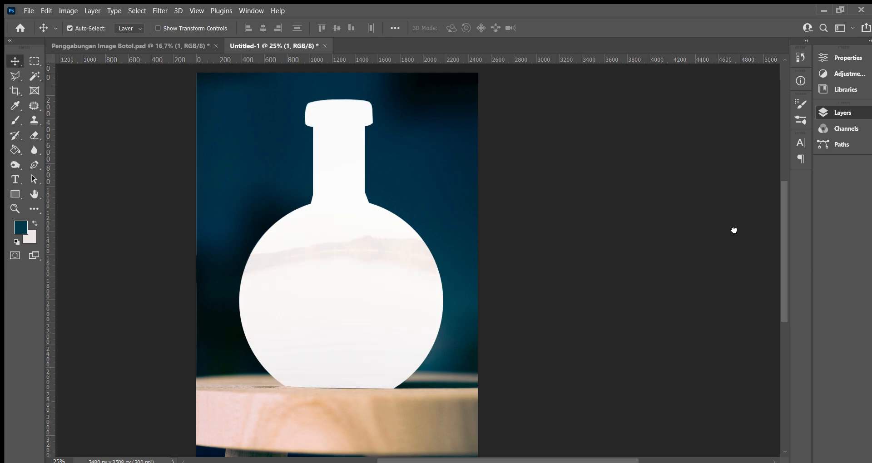
drag(734, 231, 735, 231)
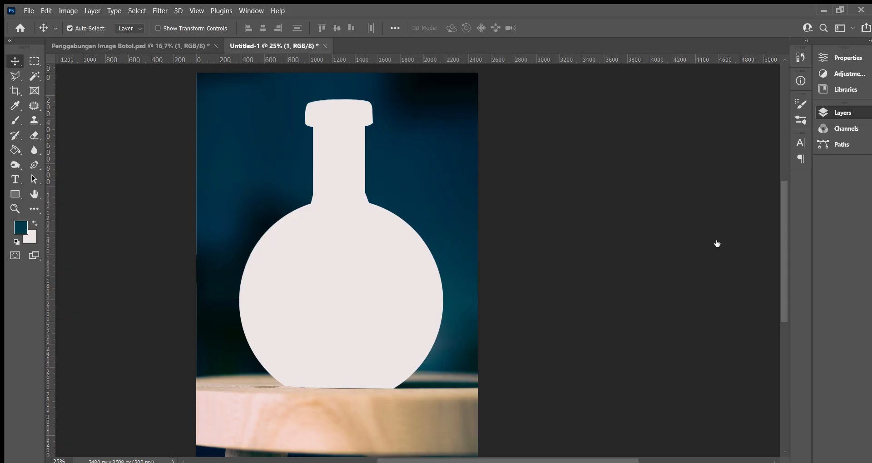
click(689, 204)
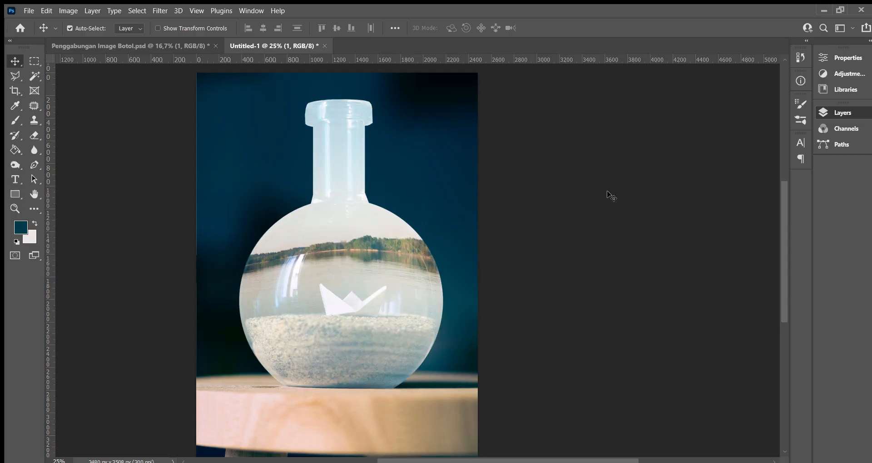
Erase the lake photo's haze from the bottle's mouth and upper neck with a soft 400 px Eraser at 60% flow.
key(ctrl+plus)
key(ctrl+plus)
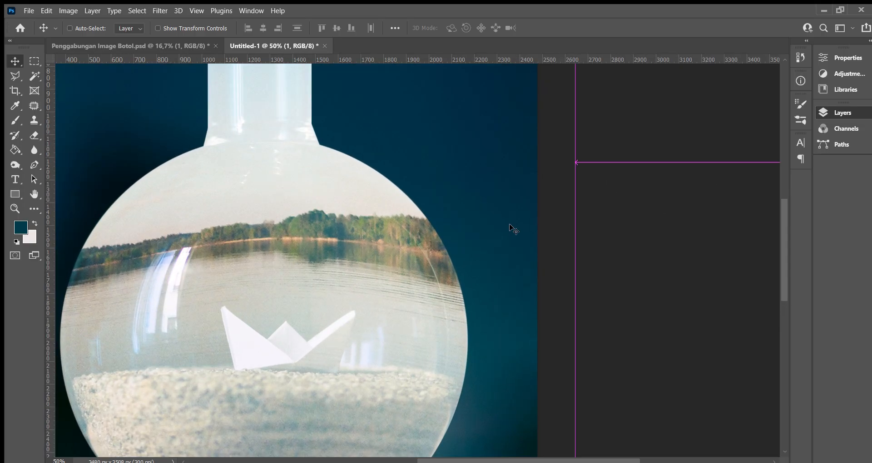
drag(475, 253, 595, 349)
drag(534, 186, 529, 229)
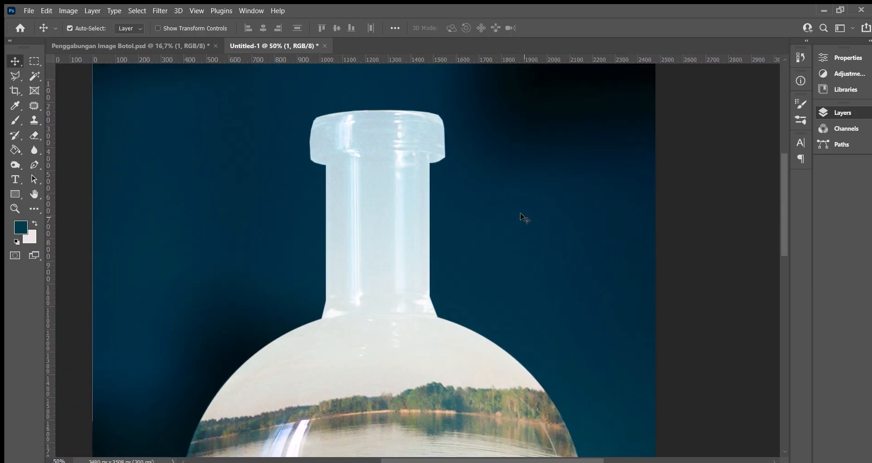
scroll(482, 219, up, 2)
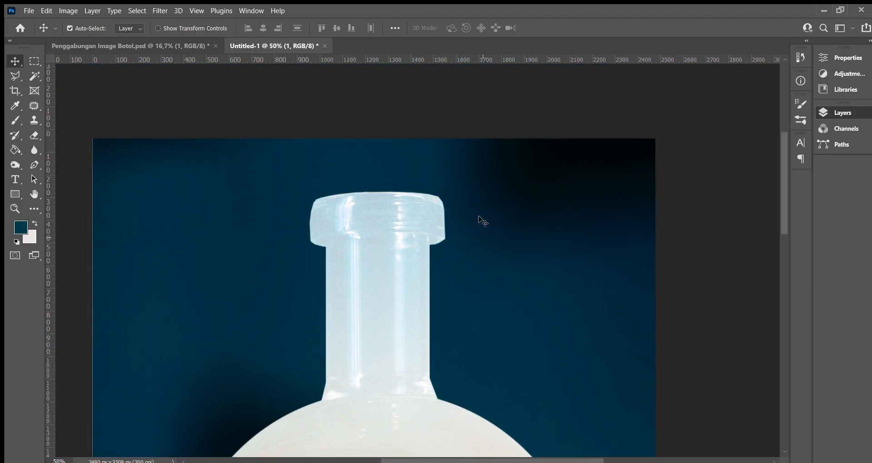
scroll(482, 219, down, 4)
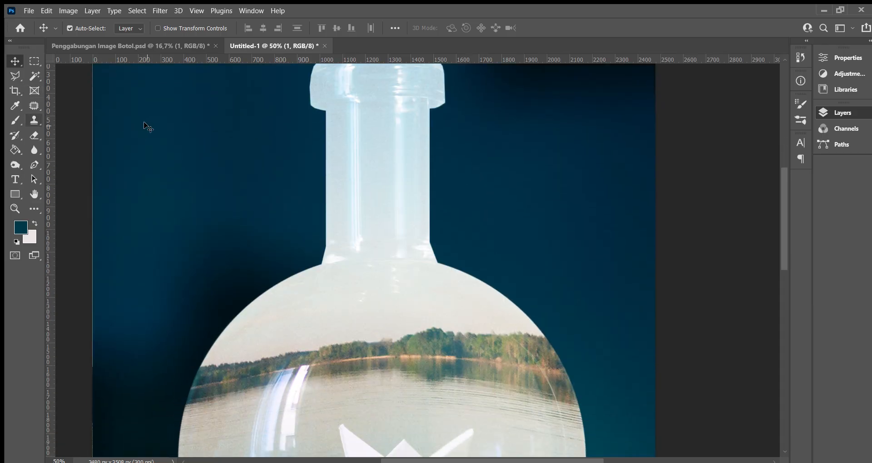
scroll(417, 208, up, 3)
key(e)
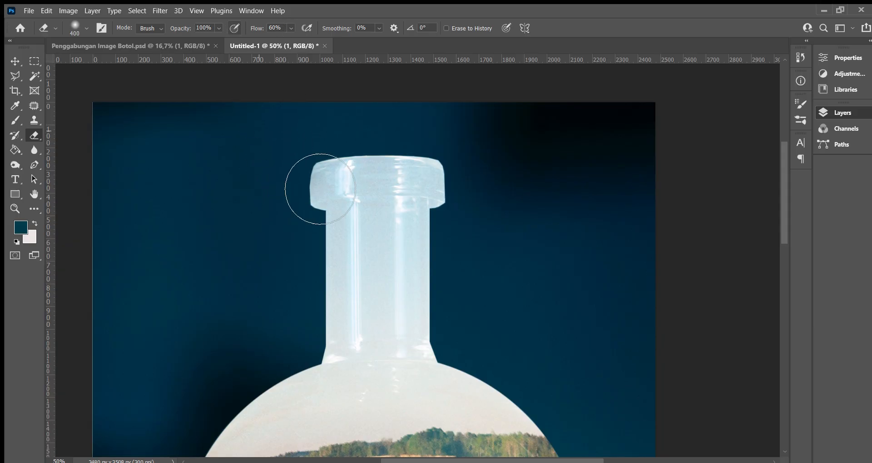
mouse_move(332, 177)
mouse_down()
mouse_move(277, 231)
mouse_move(303, 193)
mouse_move(300, 260)
mouse_move(311, 204)
mouse_move(310, 260)
mouse_move(306, 213)
mouse_move(320, 258)
mouse_move(298, 227)
mouse_move(305, 243)
mouse_move(347, 176)
mouse_move(322, 176)
mouse_move(387, 159)
mouse_move(423, 183)
mouse_move(363, 175)
mouse_move(494, 191)
mouse_up()
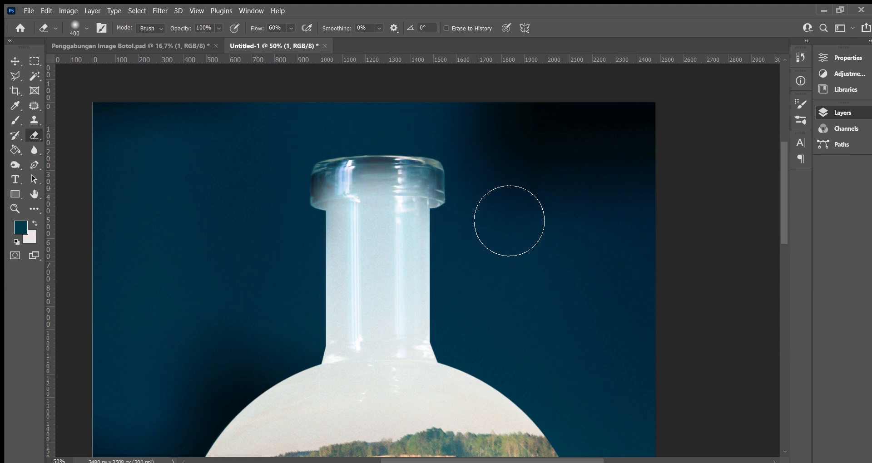
mouse_move(495, 227)
mouse_down()
mouse_move(370, 171)
mouse_move(318, 212)
mouse_move(307, 235)
mouse_move(316, 337)
mouse_move(324, 242)
mouse_move(319, 301)
mouse_move(310, 235)
mouse_move(311, 296)
mouse_move(320, 233)
mouse_move(359, 201)
mouse_move(409, 192)
mouse_move(484, 211)
mouse_up()
drag(484, 254, 495, 207)
Enlarge the Eraser to 700 px and fade the lake photo along the bottle neck's right side and right shoulder.
key(bracketright)
key(bracketright)
key(bracketright)
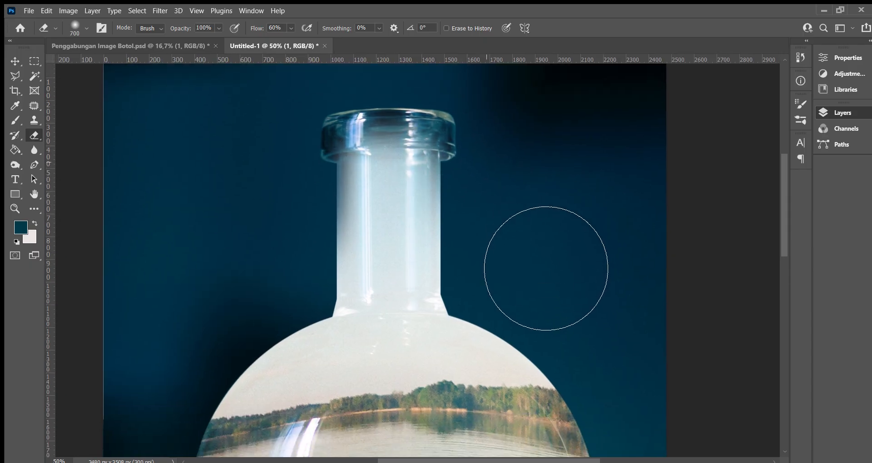
mouse_move(552, 325)
mouse_down()
mouse_move(573, 363)
mouse_move(552, 343)
mouse_move(599, 345)
mouse_up()
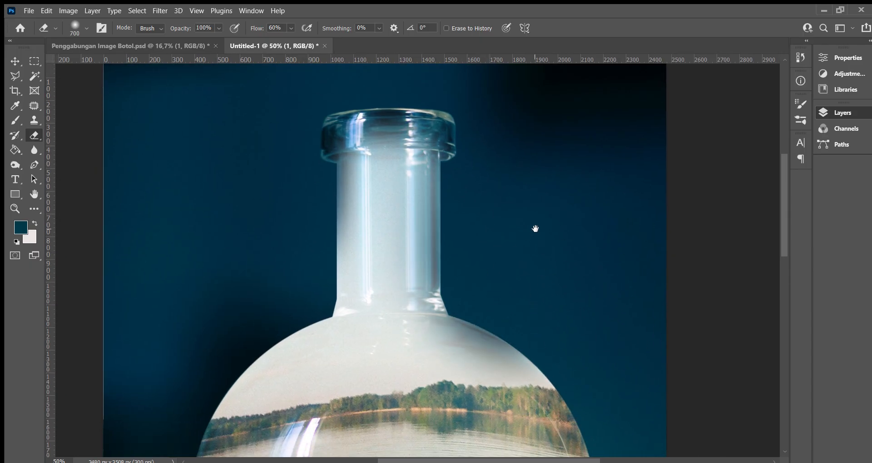
drag(537, 228, 559, 209)
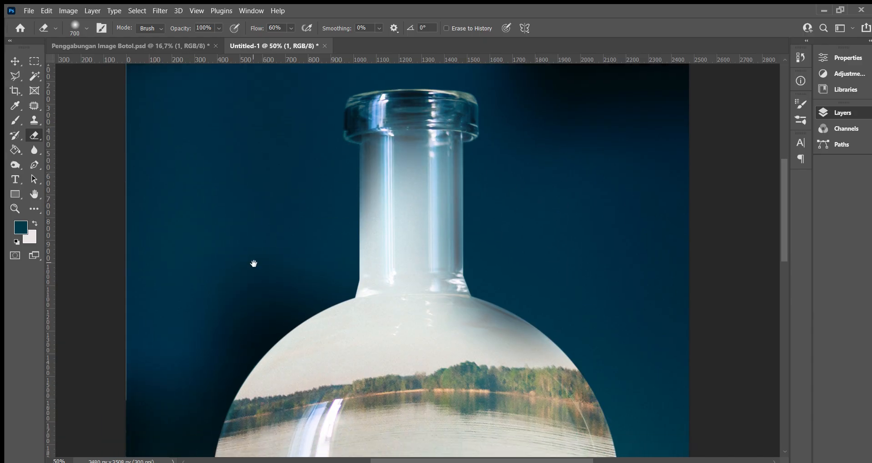
Fade the lake photo with the Eraser along the bottle's left shoulder and down its left edge to the base.
drag(253, 261, 272, 207)
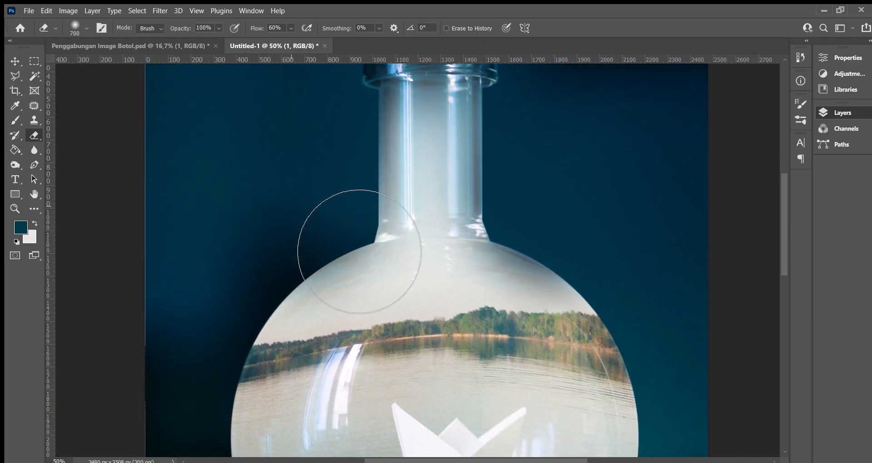
mouse_move(354, 254)
mouse_down()
mouse_move(382, 231)
mouse_move(371, 281)
mouse_move(369, 259)
mouse_move(337, 293)
mouse_move(380, 186)
mouse_move(364, 256)
mouse_move(321, 267)
mouse_up()
drag(258, 199, 285, 119)
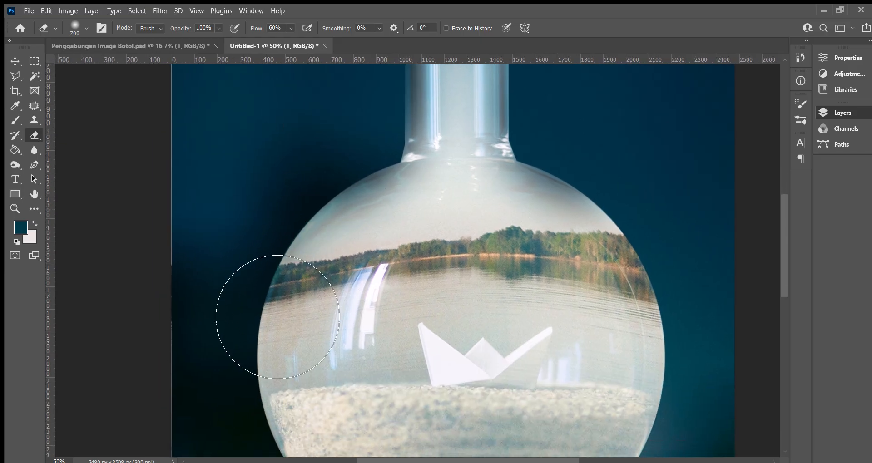
drag(295, 291, 265, 374)
drag(204, 286, 199, 104)
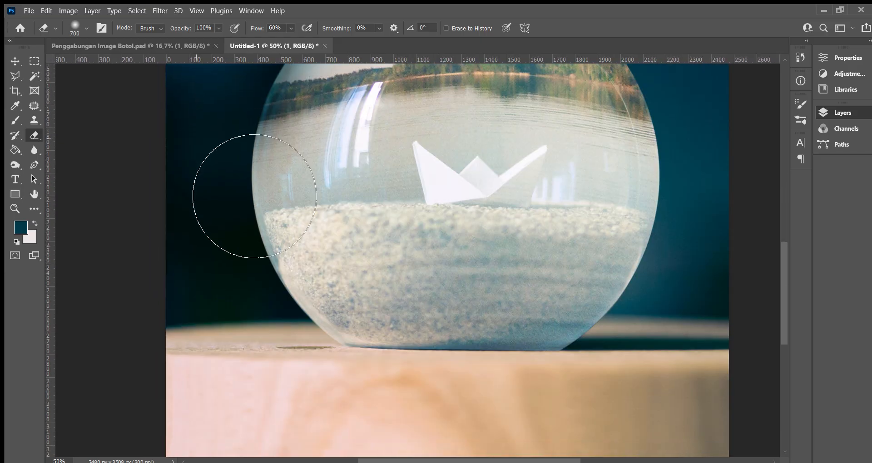
mouse_move(254, 197)
mouse_down()
mouse_move(291, 372)
mouse_move(306, 403)
mouse_up()
drag(256, 301, 87, 352)
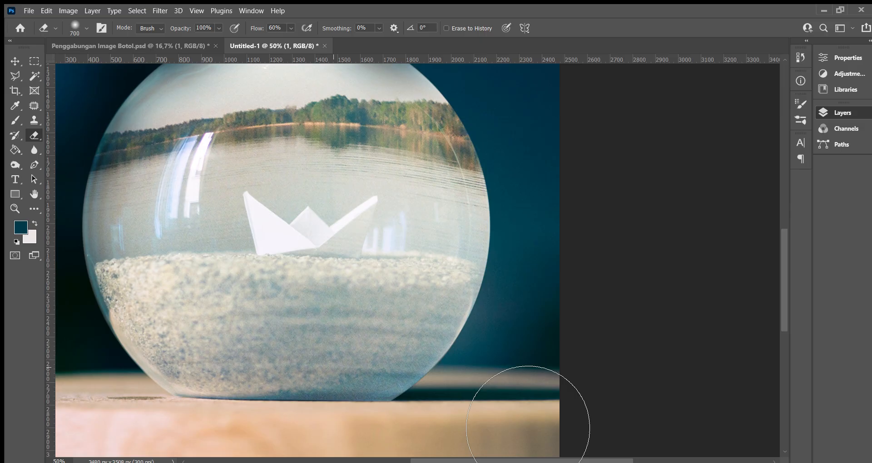
Fade the lake photo with the Eraser along the round body's right edge and the sides of the neck.
mouse_move(537, 141)
mouse_down()
mouse_move(532, 290)
mouse_move(497, 373)
mouse_up()
drag(547, 298, 457, 396)
drag(534, 168, 555, 315)
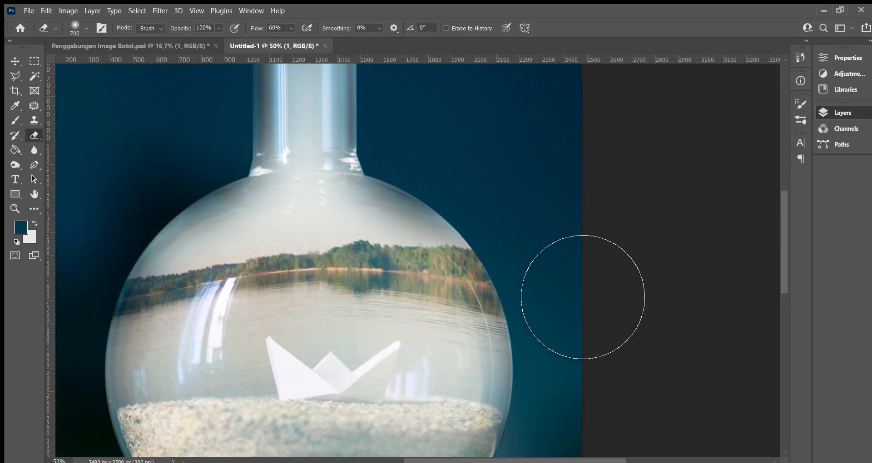
drag(493, 149, 508, 241)
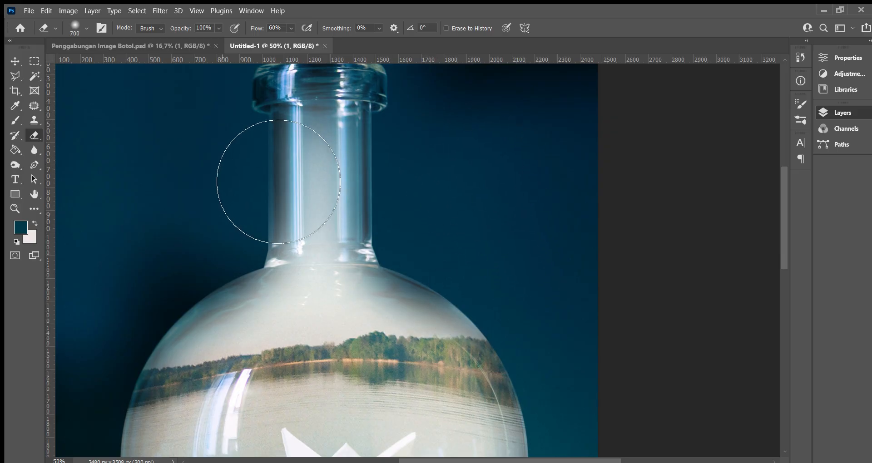
drag(500, 210, 532, 249)
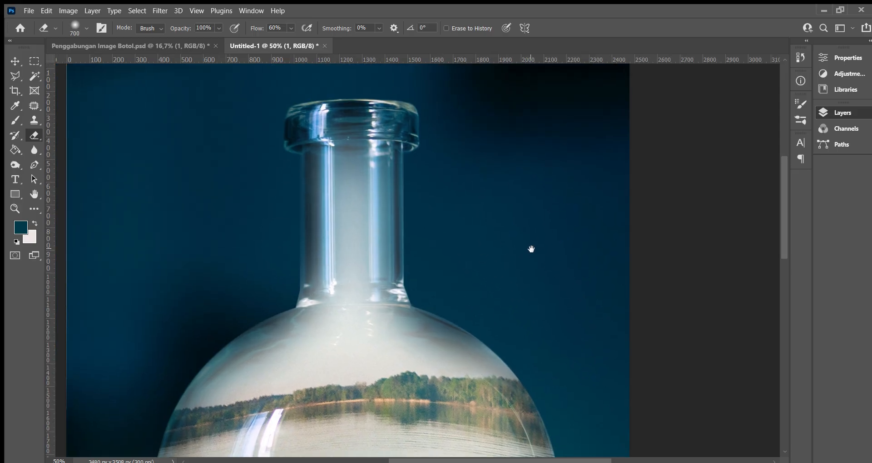
Hide the lake photo and outline the paper boat on layer 4 with a Polygonal Lasso selection.
scroll(587, 267, down, 10)
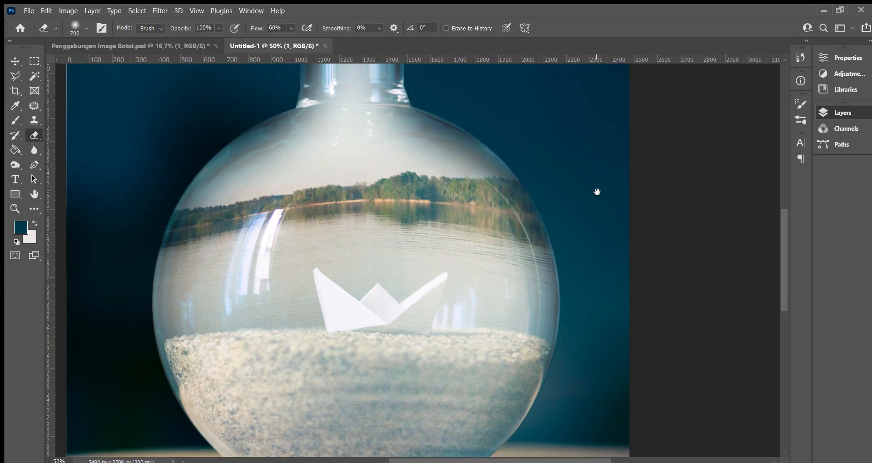
drag(597, 192, 635, 206)
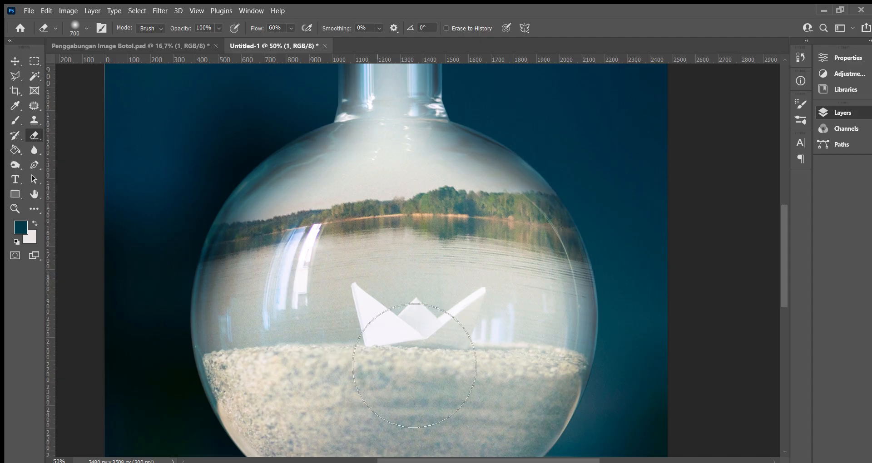
scroll(397, 425, down, 2)
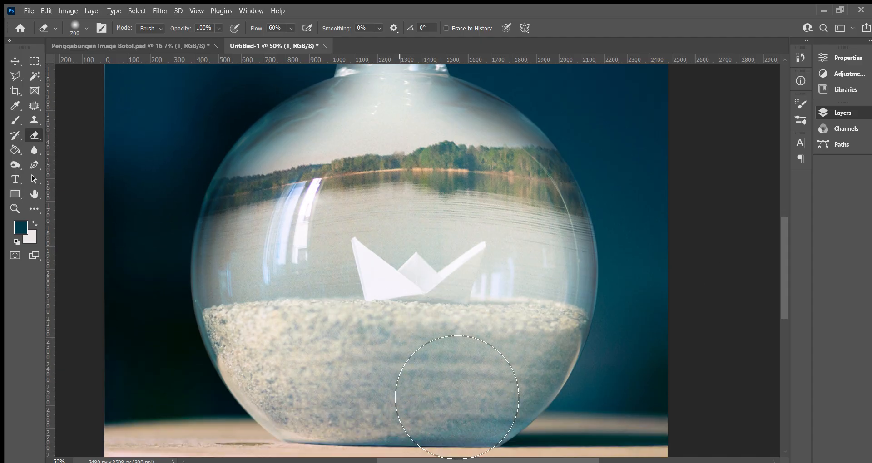
click(688, 228)
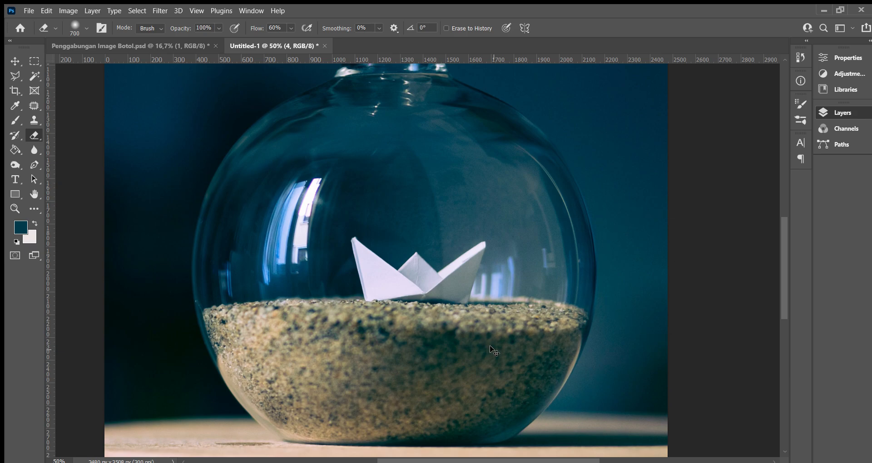
key(ctrl+plus)
key(ctrl+plus)
key(ctrl+plus)
key(ctrl+minus)
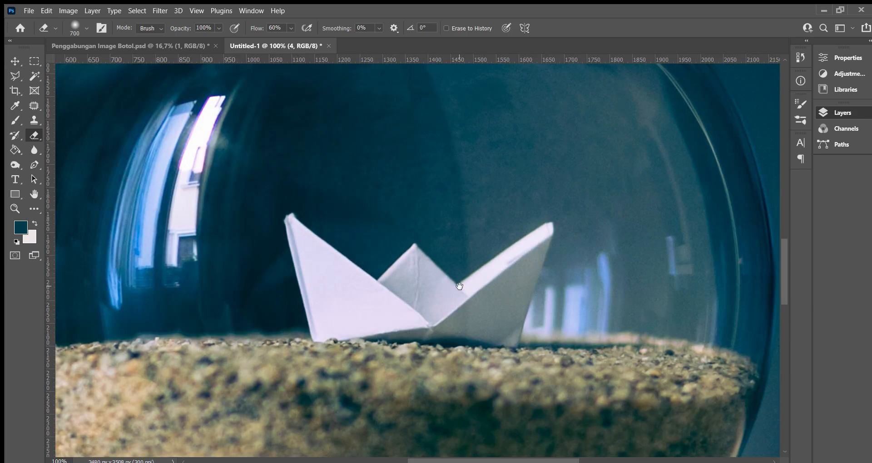
drag(460, 286, 442, 231)
click(11, 76)
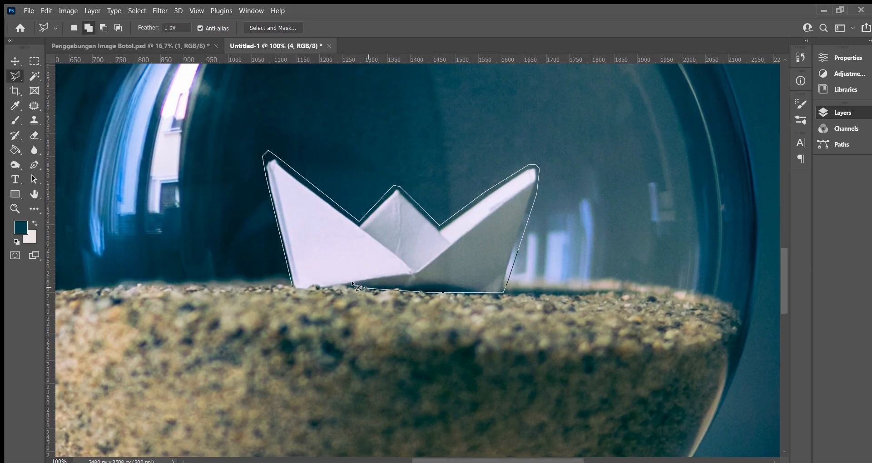
click(291, 288)
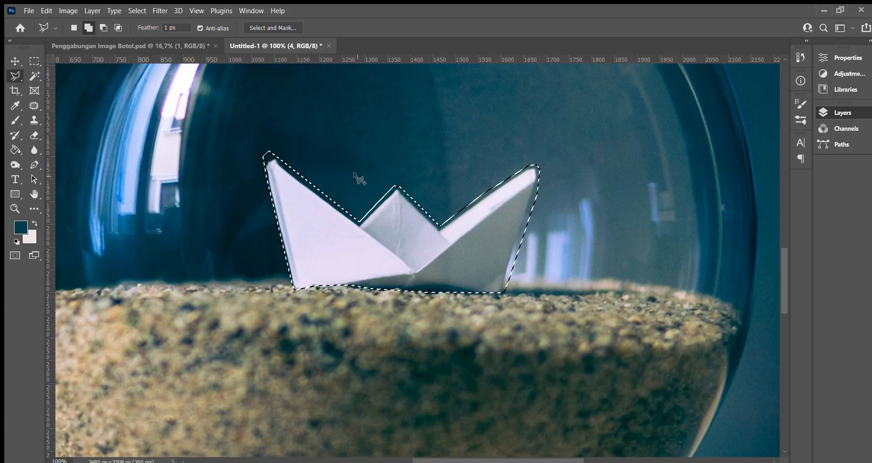
Fill the boat selection with the dark teal background color, patch it from the glass area above, and deselect.
key(i)
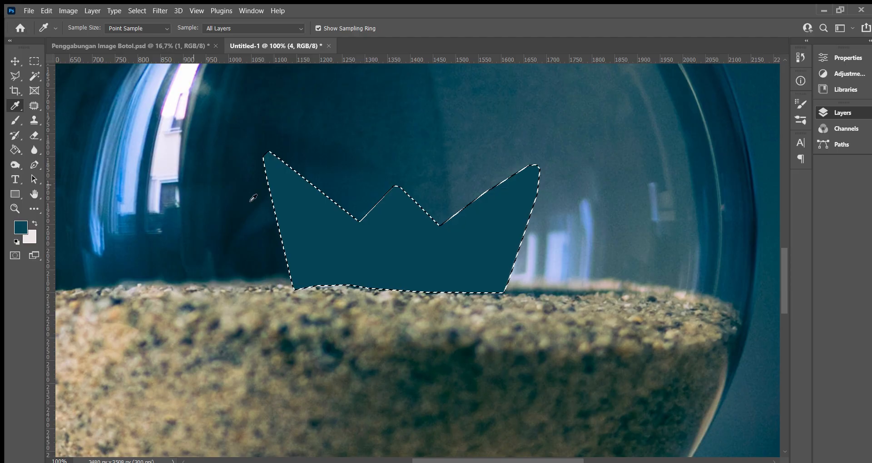
click(34, 105)
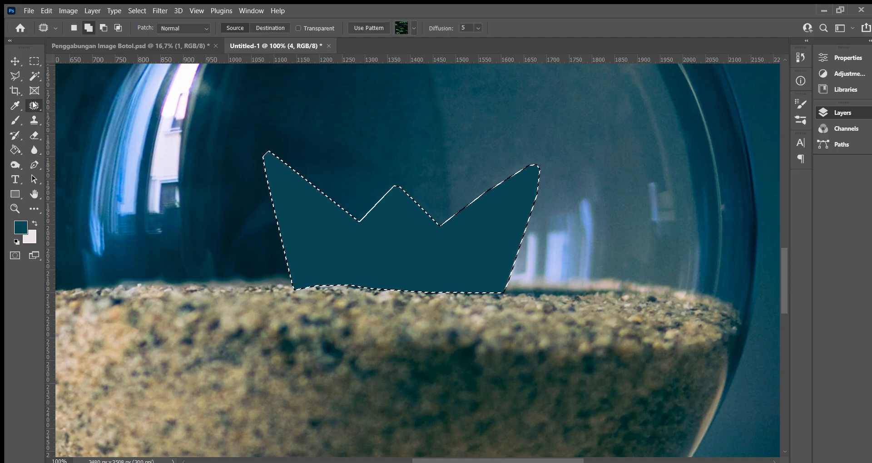
scroll(403, 280, up, 3)
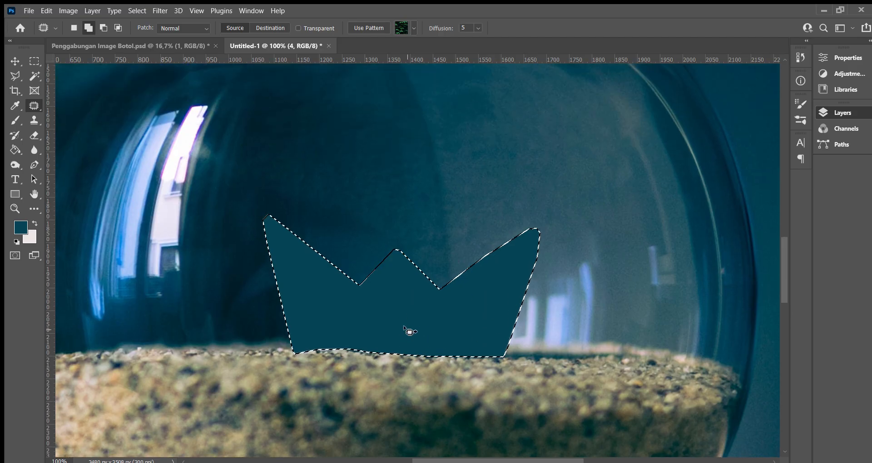
drag(408, 331, 394, 204)
key(ctrl+d)
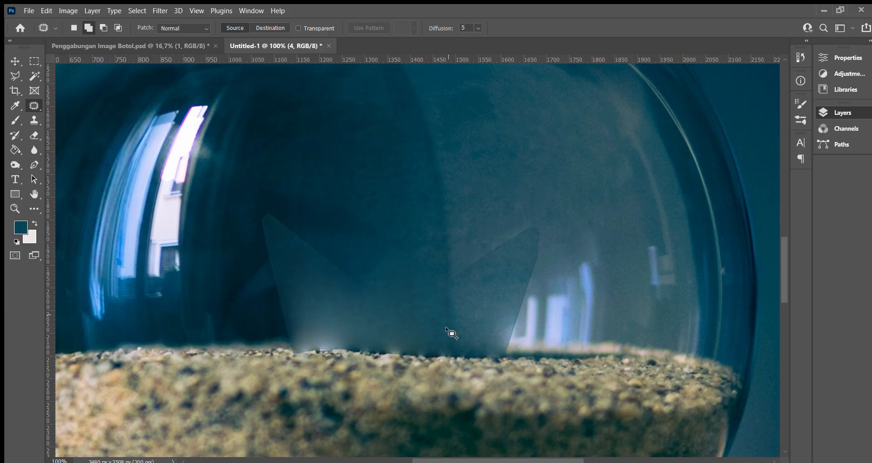
Patch the slanted upper edge of the boat outline's right peak with clean glass texture and deselect.
key(ctrl+plus)
key(ctrl+plus)
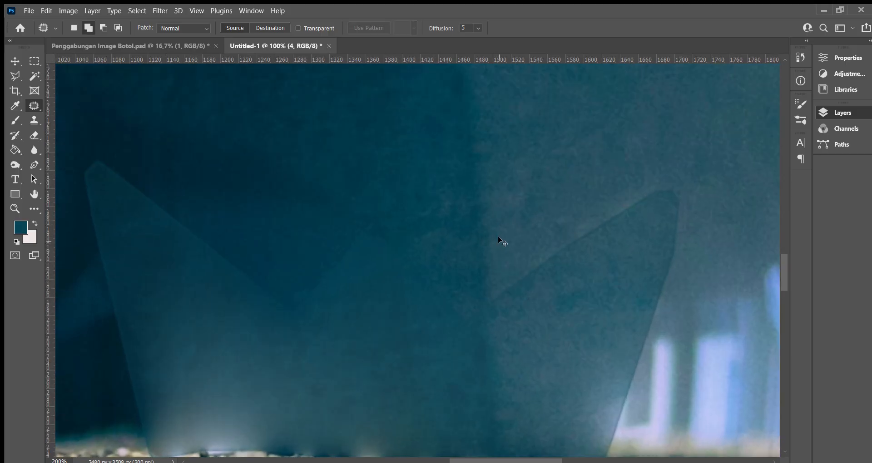
drag(514, 196, 189, 153)
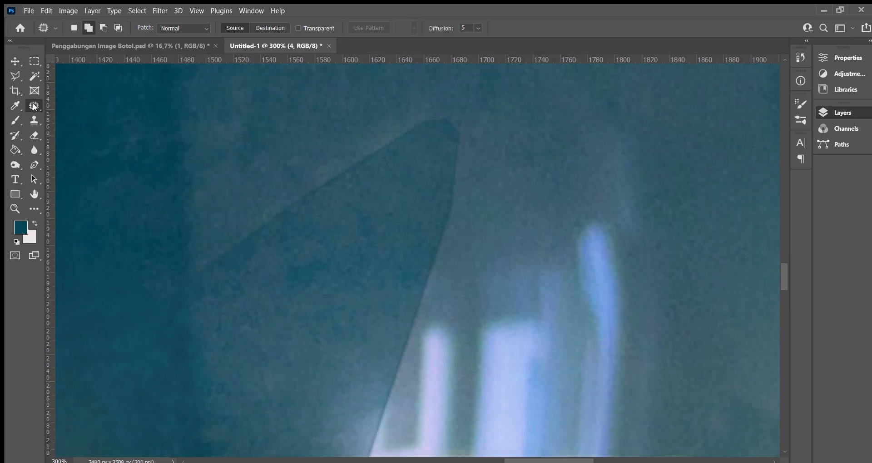
mouse_move(213, 225)
mouse_down()
mouse_move(190, 293)
mouse_move(252, 272)
mouse_move(347, 183)
mouse_move(410, 168)
mouse_up()
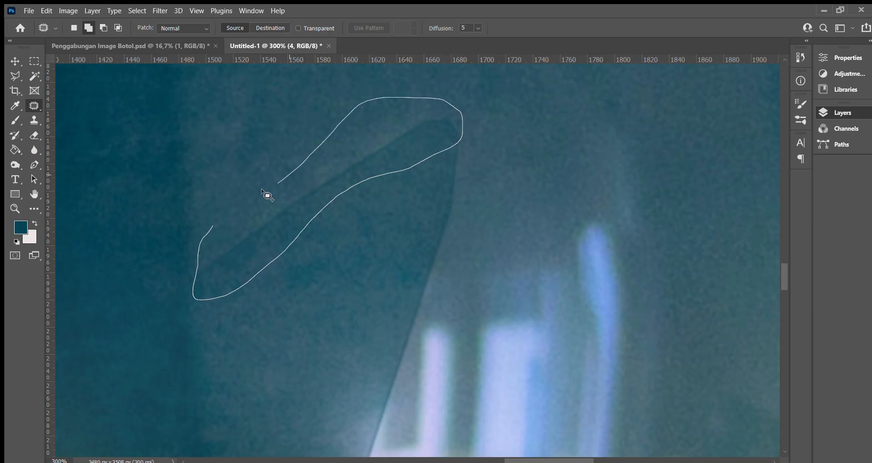
drag(267, 195, 212, 227)
scroll(304, 232, up, 2)
drag(306, 236, 576, 149)
key(ctrl+d)
Patch the outer edge of the boat outline's right peak down to the sand, using nearby glass areas.
drag(268, 305, 246, 218)
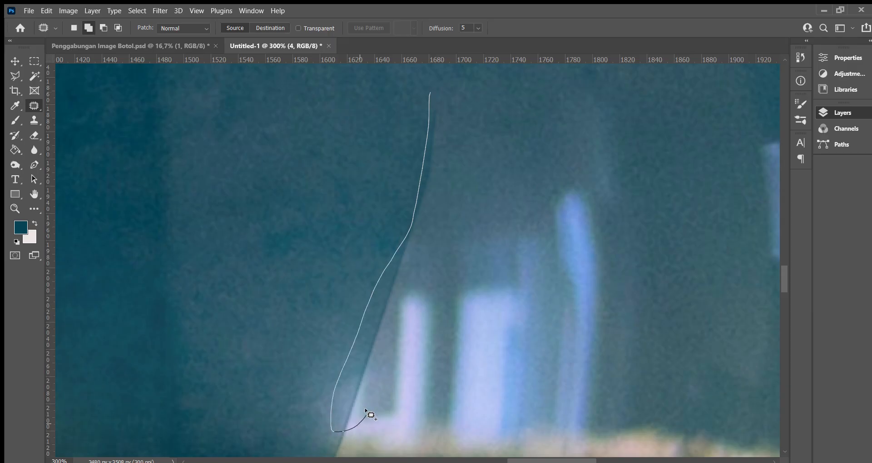
drag(447, 113, 533, 73)
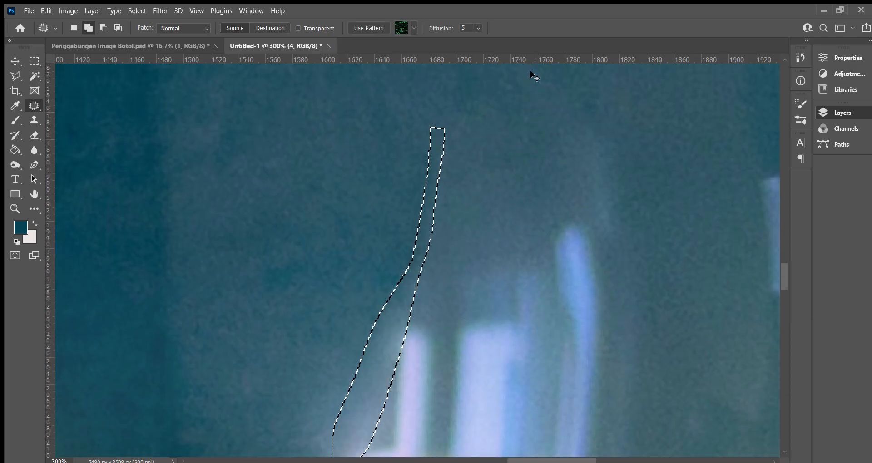
key(ctrl+d)
drag(412, 329, 485, 99)
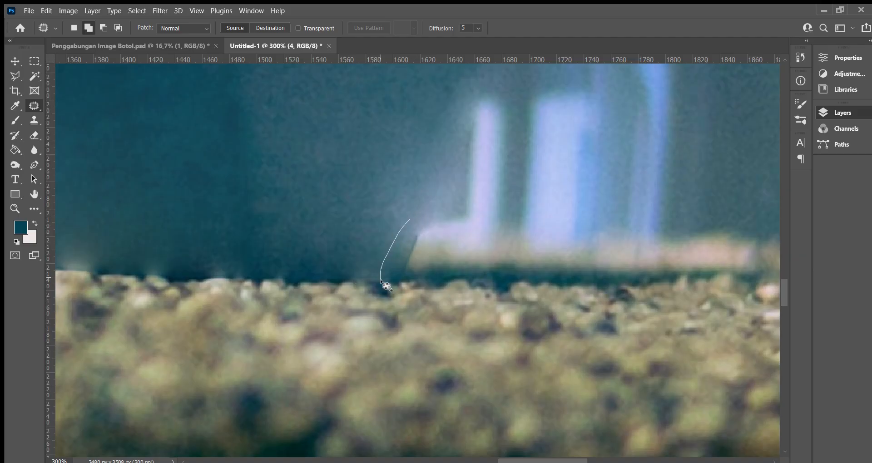
mouse_move(431, 266)
mouse_down()
mouse_move(433, 223)
mouse_move(363, 240)
mouse_move(341, 235)
mouse_move(341, 244)
mouse_up()
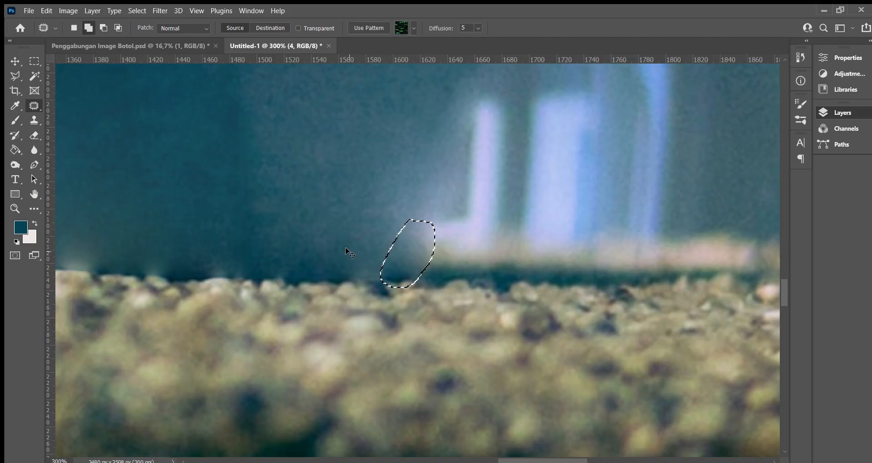
key(ctrl+d)
Patch the tip of the boat outline's left peak with dark glass texture in two passes.
drag(284, 233, 586, 277)
drag(334, 184, 304, 362)
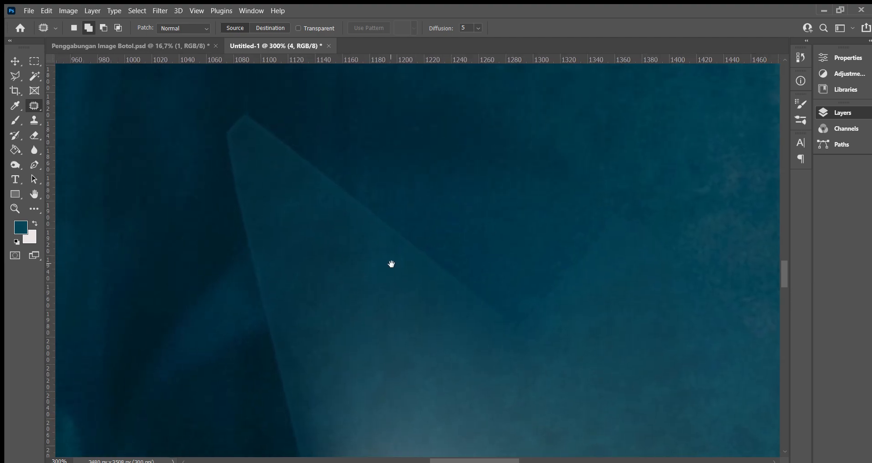
drag(321, 170, 272, 96)
drag(238, 142, 121, 249)
key(ctrl+d)
drag(346, 123, 346, 125)
mouse_move(256, 193)
mouse_down()
mouse_move(290, 172)
mouse_move(377, 157)
mouse_up()
key(ctrl+d)
Patch the remaining upper part of the left peak and the V-shaped notch between the peaks with surrounding glass.
drag(360, 101, 324, 94)
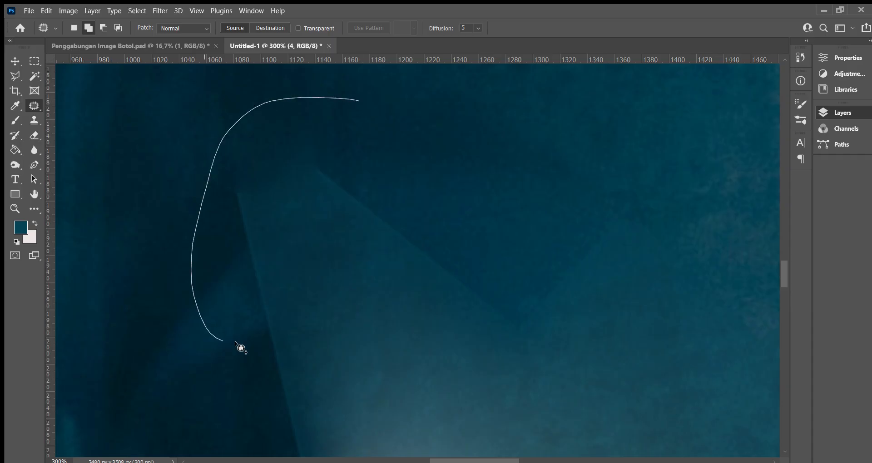
drag(372, 125, 364, 107)
mouse_move(333, 201)
mouse_down()
mouse_move(218, 120)
mouse_move(265, 115)
mouse_up()
key(ctrl+d)
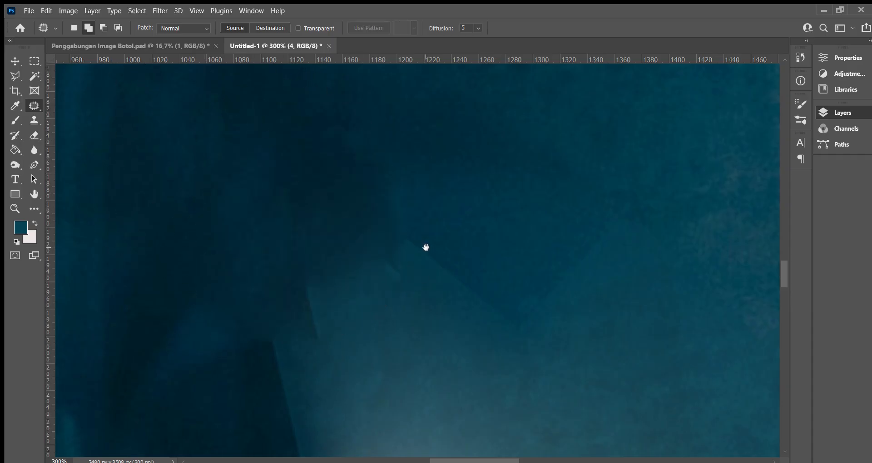
mouse_move(410, 209)
mouse_down()
mouse_move(267, 287)
mouse_move(324, 354)
mouse_move(429, 252)
mouse_move(531, 146)
mouse_up()
key(ctrl+d)
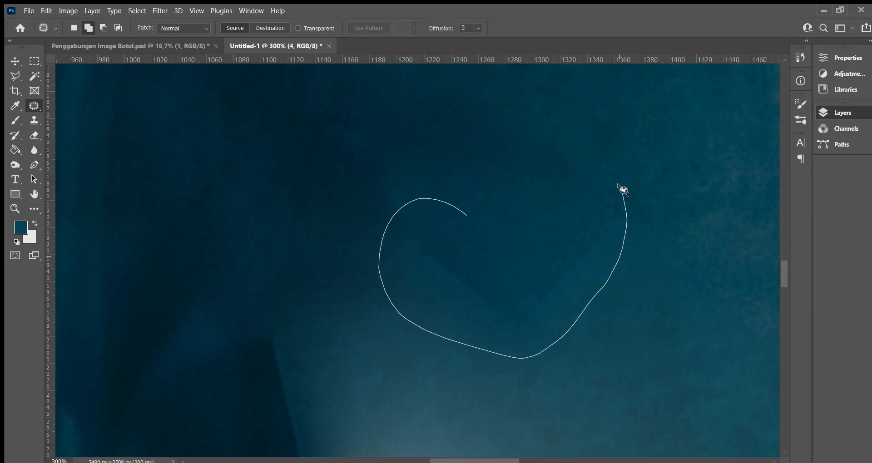
drag(618, 186, 618, 184)
drag(542, 264, 527, 144)
key(ctrl+d)
Patch the boat outline's lower left edge down to the sand with glass from the upper left.
drag(531, 275, 429, 285)
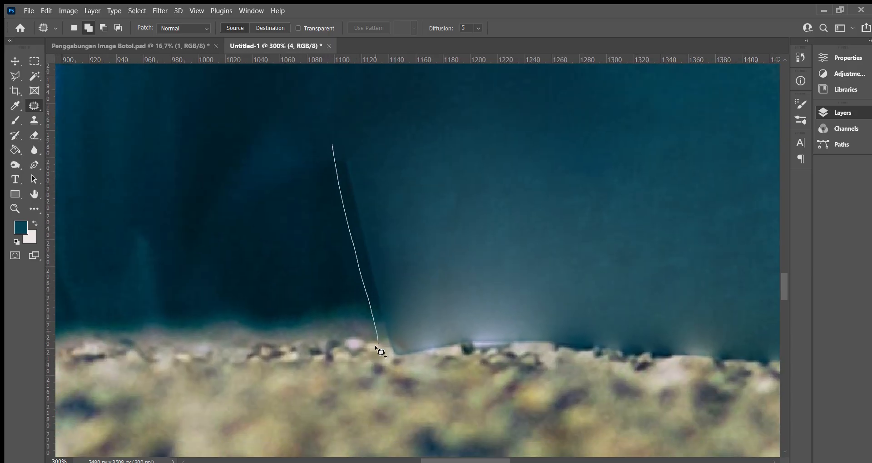
drag(370, 158, 369, 156)
drag(381, 240, 293, 136)
key(ctrl+d)
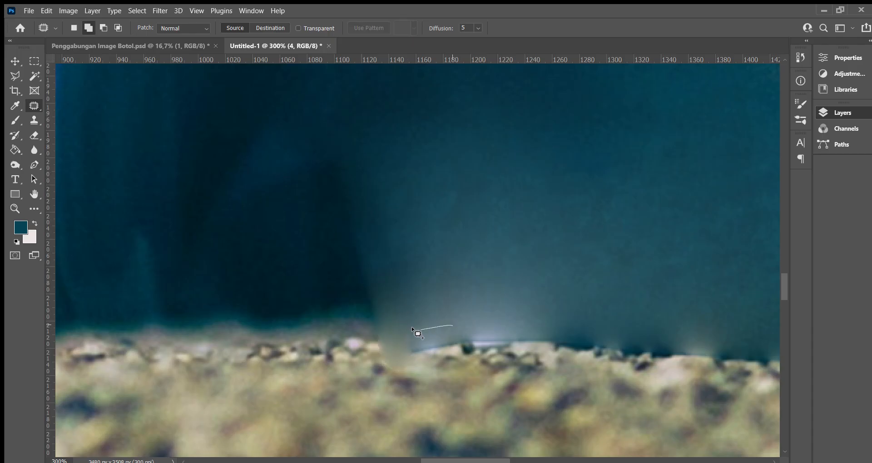
Patch the cut-out sand line beneath the removed boat with pebble texture from the sand surface further left.
mouse_move(600, 359)
mouse_down()
mouse_move(452, 325)
mouse_move(298, 313)
mouse_move(261, 328)
mouse_up()
key(ctrl+d)
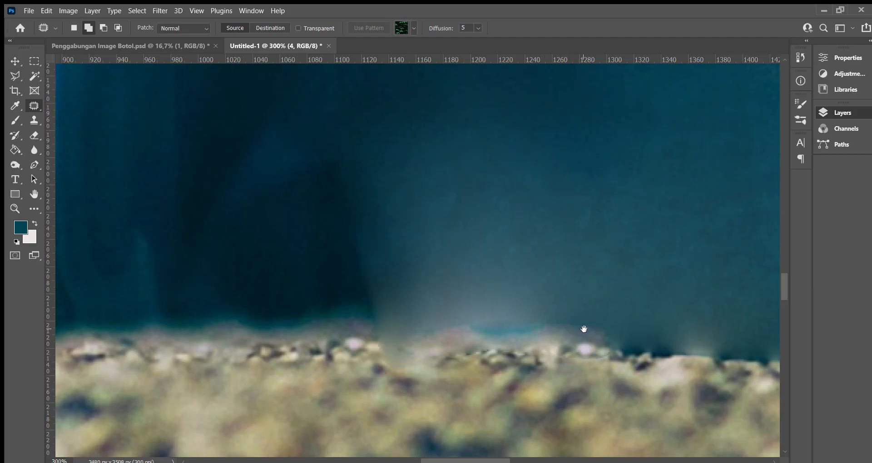
drag(535, 315, 509, 324)
drag(400, 353, 283, 362)
key(ctrl+d)
drag(487, 327, 208, 264)
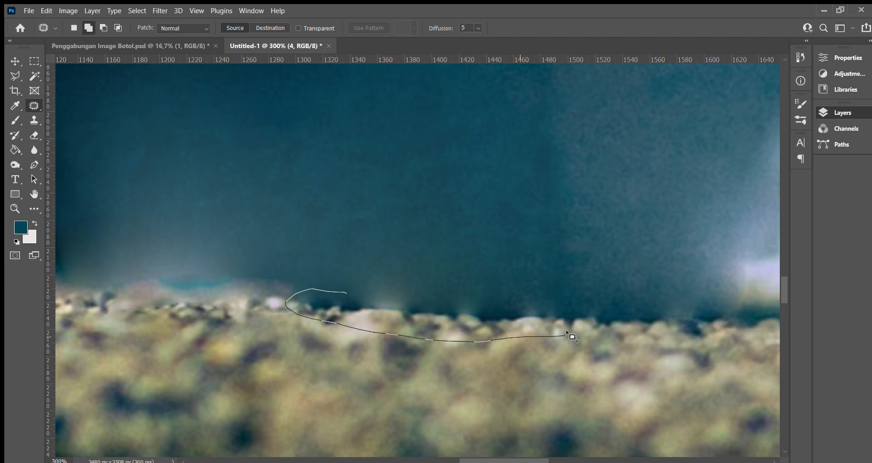
drag(350, 292, 354, 293)
mouse_move(472, 319)
mouse_down()
mouse_move(522, 267)
mouse_move(211, 260)
mouse_move(210, 252)
mouse_up()
key(ctrl+d)
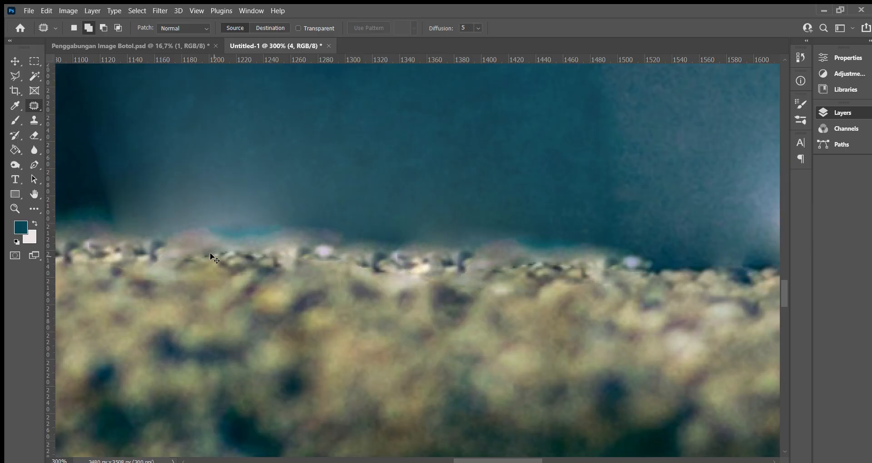
Patch the hard vertical edge between the dark and light glass just above the sand, then deselect.
drag(504, 246, 318, 228)
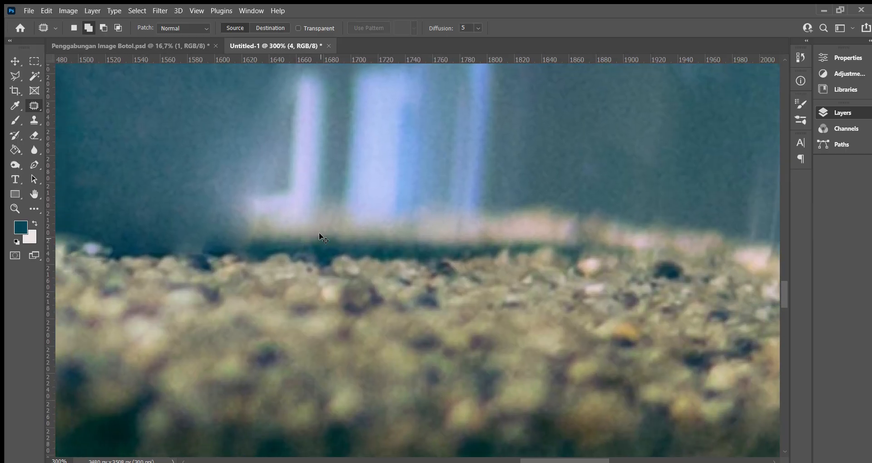
key(ctrl+minus)
key(ctrl+minus)
key(ctrl+minus)
key(ctrl+minus)
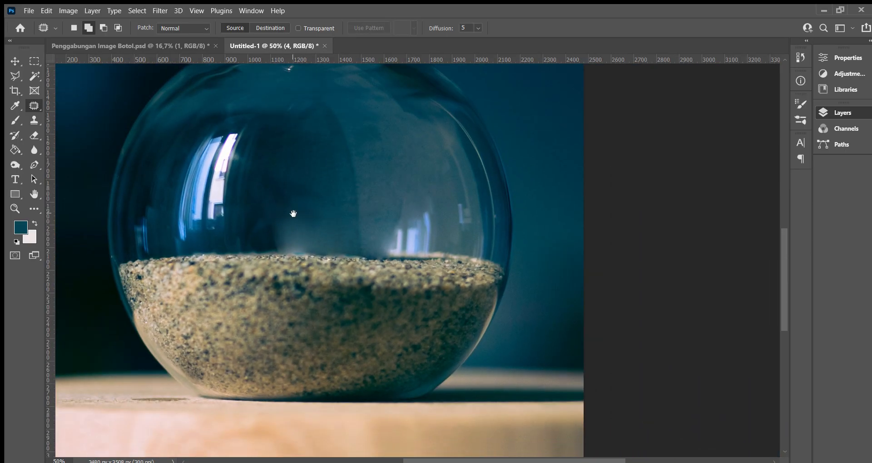
drag(293, 214, 362, 221)
key(ctrl+plus)
key(ctrl+plus)
key(ctrl+plus)
key(ctrl+plus)
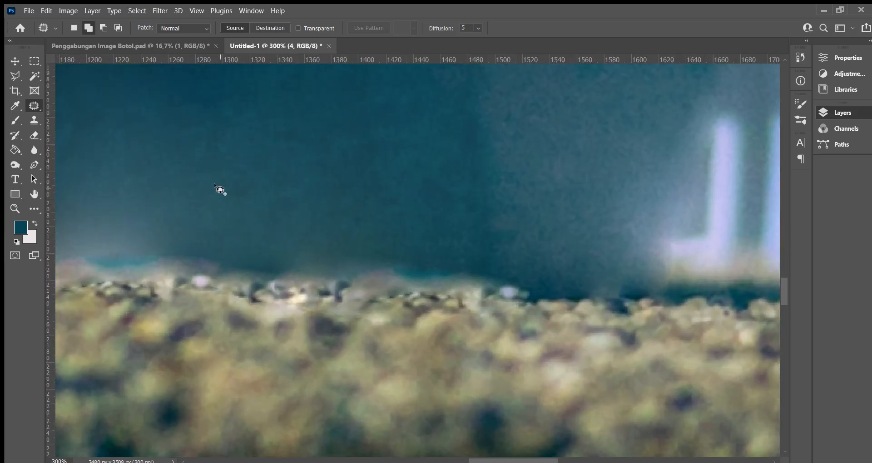
drag(220, 189, 495, 246)
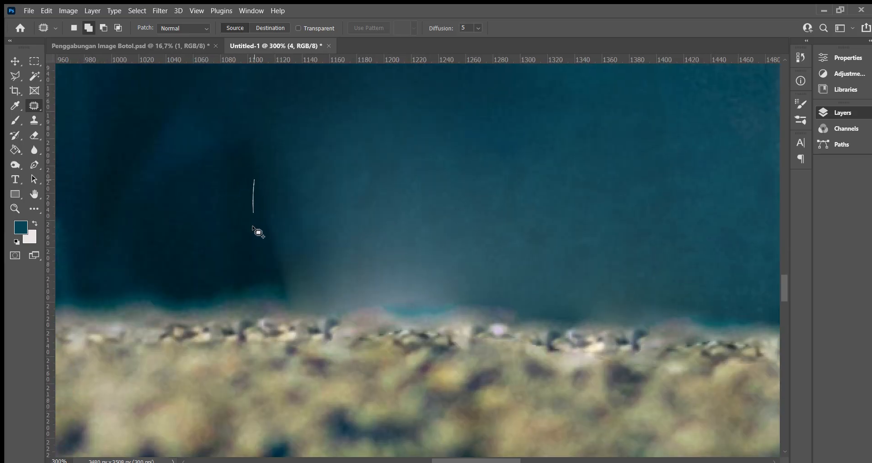
drag(305, 295, 330, 199)
mouse_move(274, 236)
mouse_down()
mouse_move(200, 210)
mouse_move(282, 234)
mouse_up()
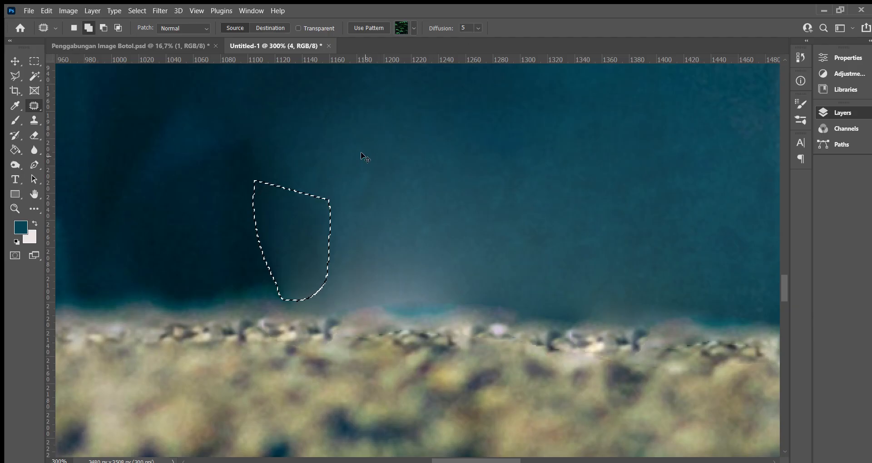
key(ctrl+d)
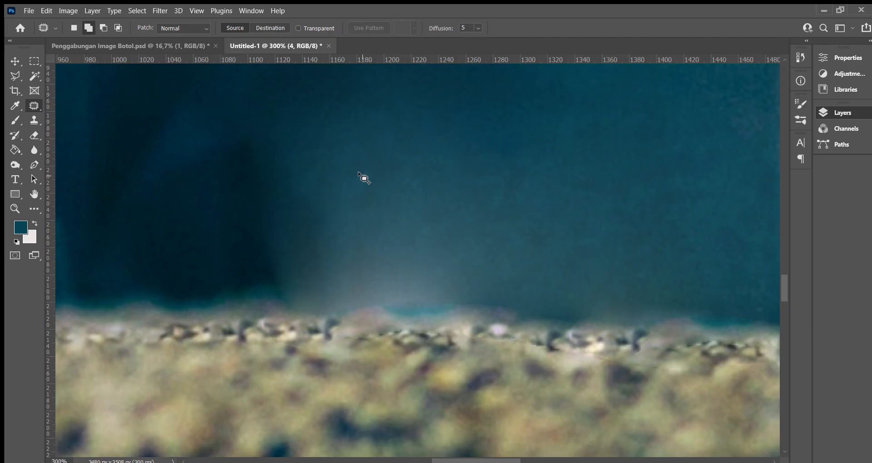
Patch the spot where the dark glass edge meets the sand with the area to its left.
key(ctrl+minus)
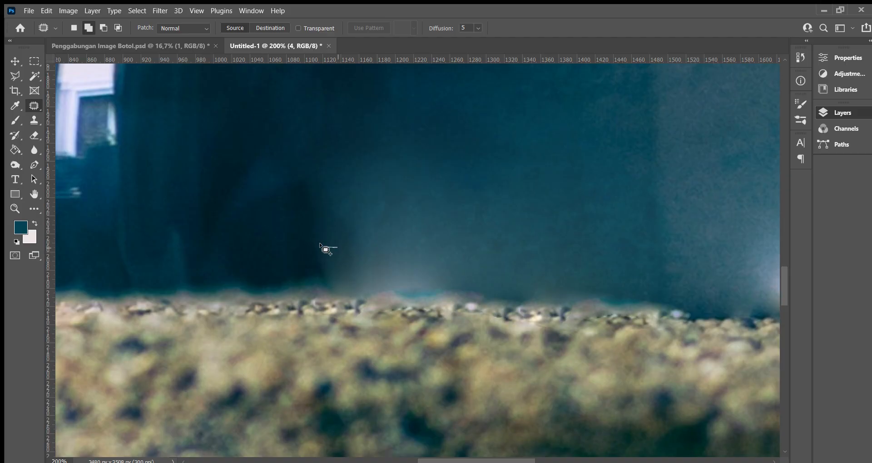
mouse_move(377, 280)
mouse_down()
mouse_move(358, 253)
mouse_move(261, 262)
mouse_up()
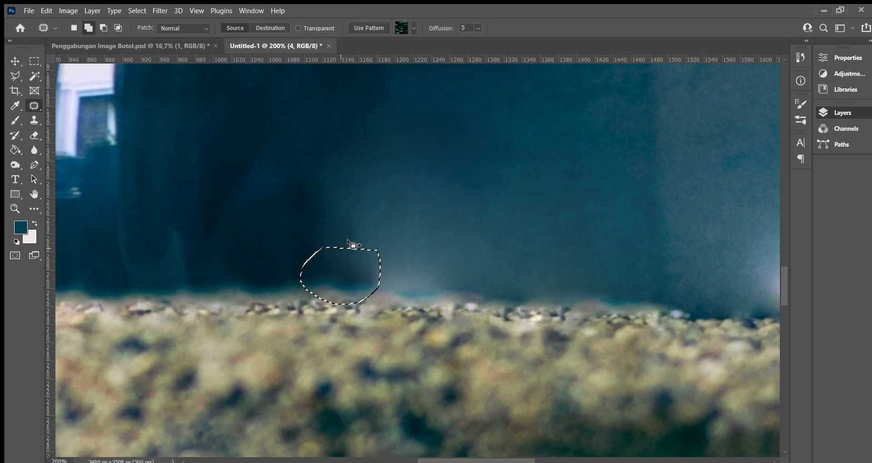
key(ctrl+d)
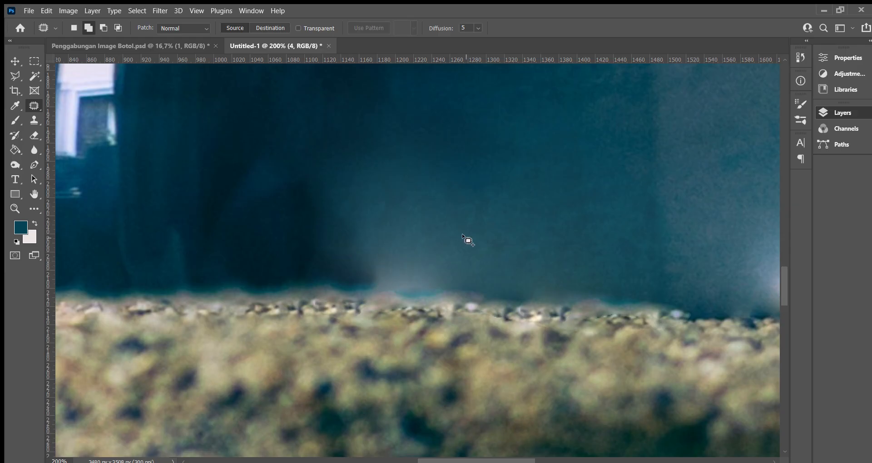
Darken the sand inside the bottle with the Burn tool at brush size 400, range Shadows, exposure 100%.
key(ctrl+minus)
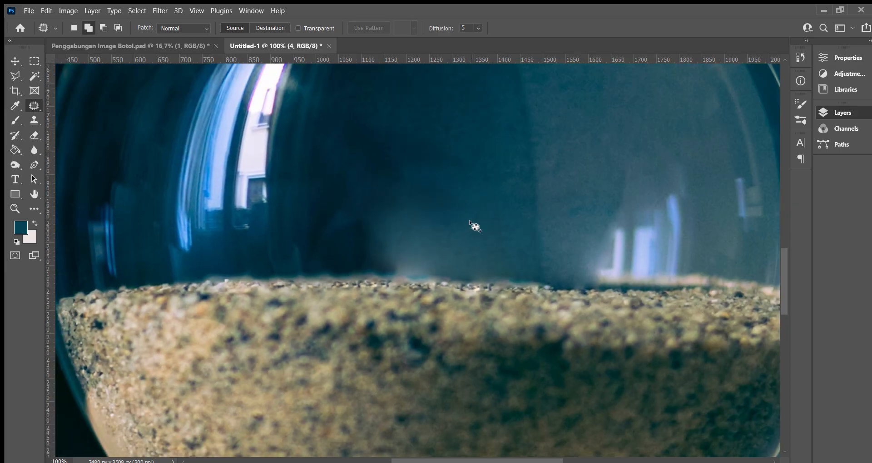
drag(488, 208, 372, 288)
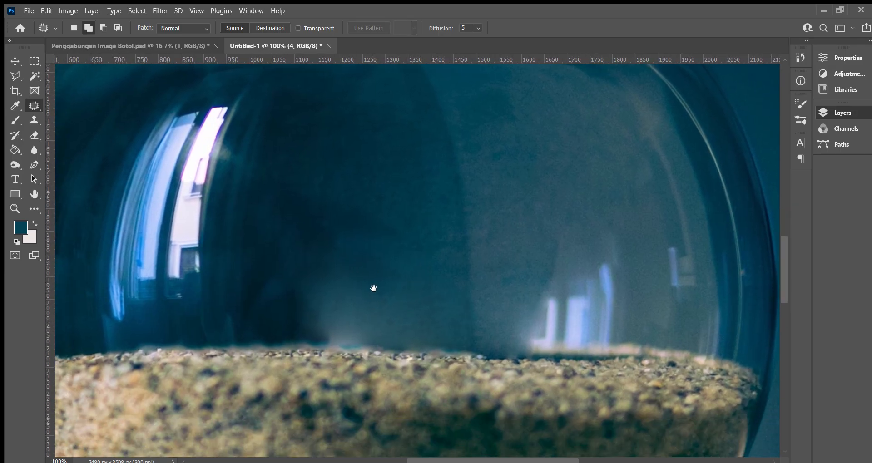
drag(328, 175, 393, 220)
drag(307, 160, 306, 207)
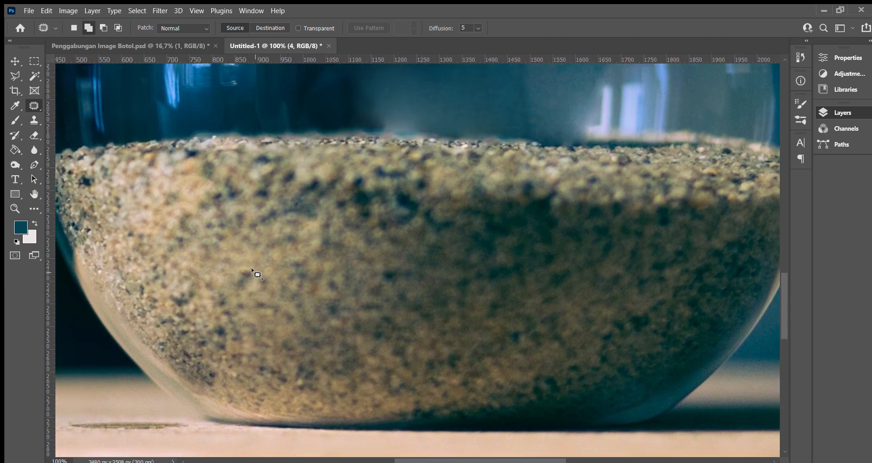
click(11, 164)
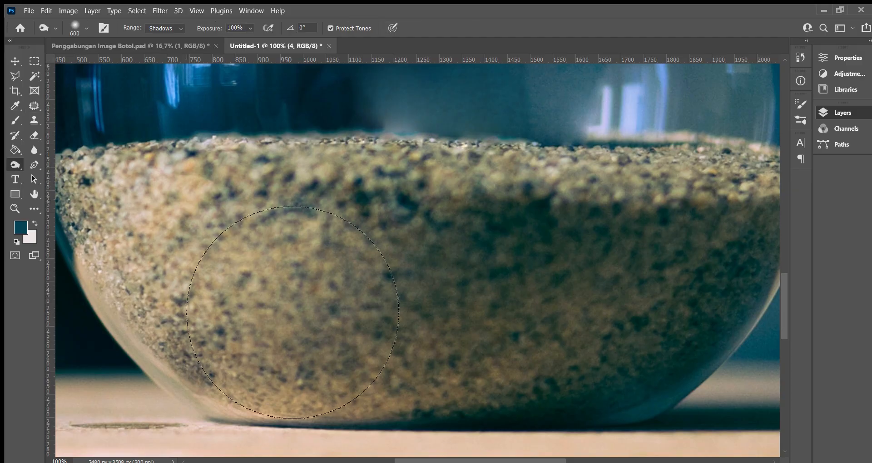
mouse_move(240, 248)
mouse_down()
mouse_move(263, 227)
mouse_move(286, 275)
mouse_up()
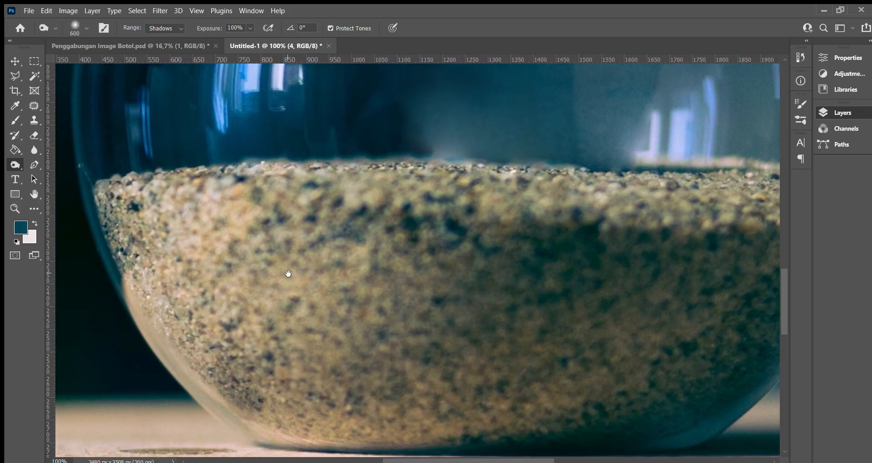
key(bracketleft)
key(bracketleft)
mouse_move(236, 276)
mouse_down()
mouse_move(279, 339)
mouse_move(325, 380)
mouse_move(230, 313)
mouse_move(276, 384)
mouse_move(310, 405)
mouse_move(275, 343)
mouse_move(430, 403)
mouse_move(317, 311)
mouse_move(483, 386)
mouse_move(393, 321)
mouse_move(522, 349)
mouse_move(383, 270)
mouse_move(222, 250)
mouse_up()
mouse_move(291, 272)
mouse_down()
mouse_move(338, 285)
mouse_move(328, 272)
mouse_move(514, 290)
mouse_move(563, 274)
mouse_move(436, 388)
mouse_move(304, 393)
mouse_move(422, 396)
mouse_move(293, 420)
mouse_move(345, 433)
mouse_move(608, 317)
mouse_move(625, 298)
mouse_move(474, 442)
mouse_move(642, 314)
mouse_move(451, 356)
mouse_up()
drag(379, 272, 487, 222)
mouse_move(363, 364)
mouse_down()
mouse_move(288, 364)
mouse_move(204, 311)
mouse_move(196, 275)
mouse_up()
drag(316, 209, 502, 286)
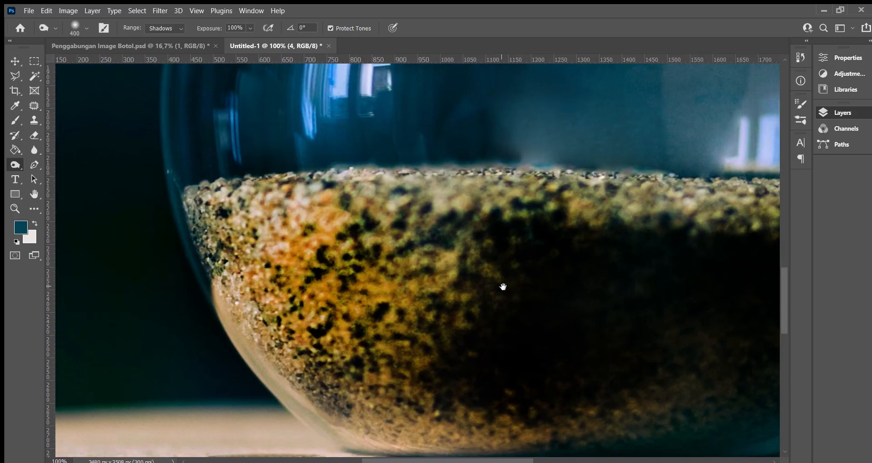
Sample the dark blue glass above the sand and paint it over the sand with the Brush at size 250, opacity 34%.
key(b)
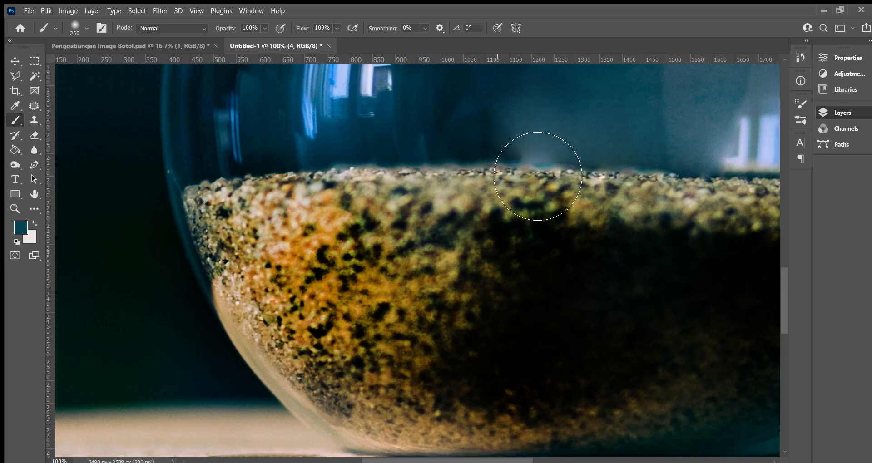
key(i)
click(493, 135)
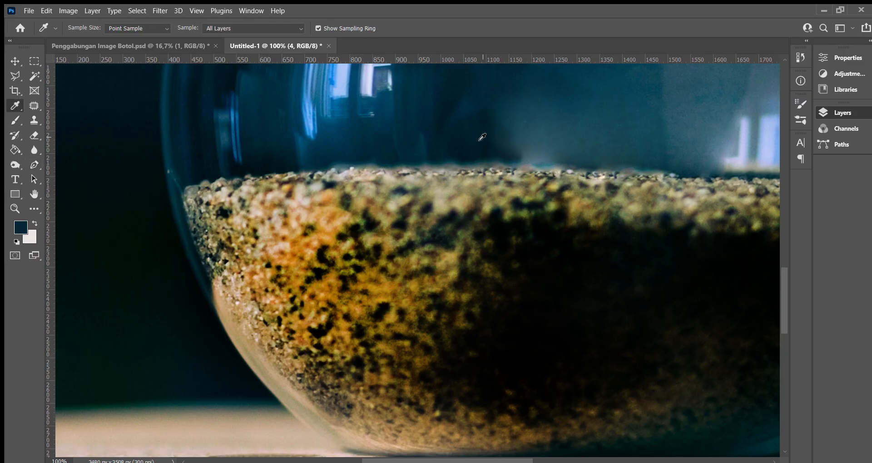
key(b)
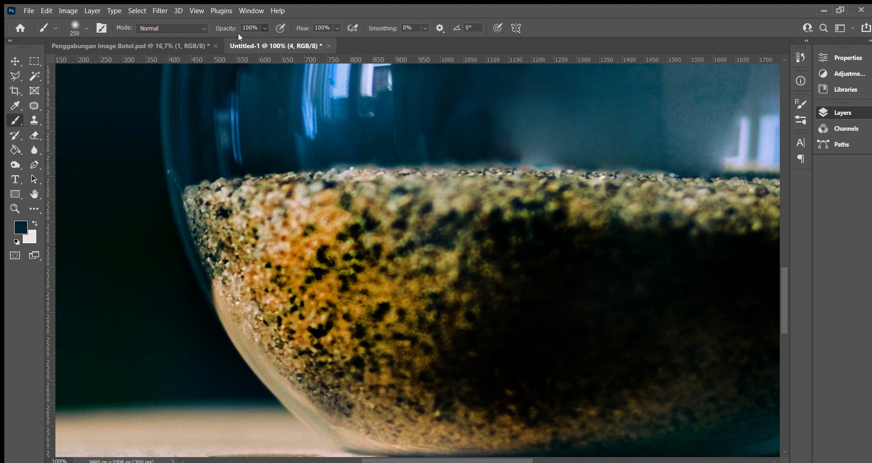
mouse_move(338, 238)
mouse_down()
mouse_move(350, 345)
mouse_move(227, 290)
mouse_move(246, 236)
mouse_move(409, 364)
mouse_move(529, 392)
mouse_move(533, 284)
mouse_move(482, 262)
mouse_move(477, 311)
mouse_move(428, 316)
mouse_move(269, 267)
mouse_move(405, 418)
mouse_move(538, 292)
mouse_move(595, 267)
mouse_move(333, 267)
mouse_move(511, 302)
mouse_move(584, 297)
mouse_move(370, 287)
mouse_move(370, 271)
mouse_move(568, 301)
mouse_up()
mouse_move(508, 258)
mouse_down()
mouse_move(343, 251)
mouse_move(443, 289)
mouse_move(547, 292)
mouse_move(432, 360)
mouse_up()
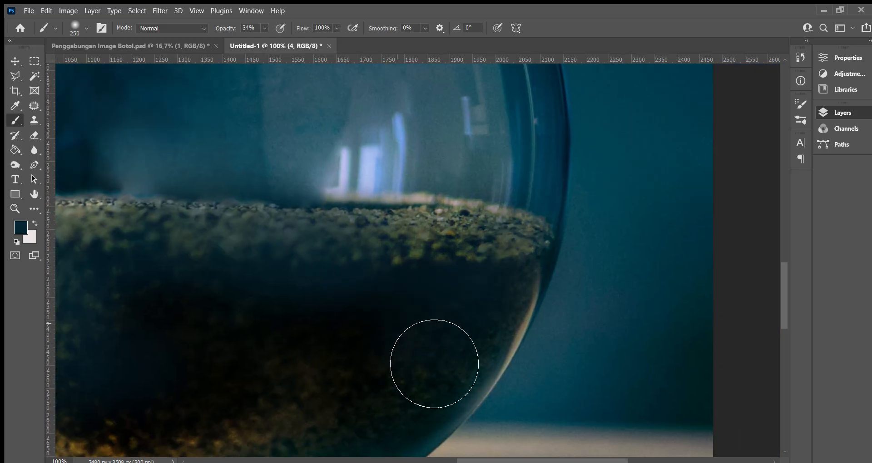
drag(381, 319, 485, 219)
drag(355, 298, 487, 287)
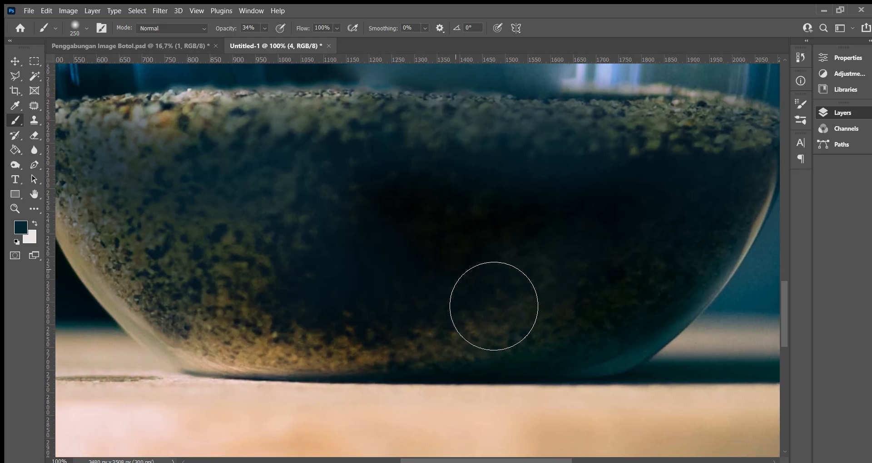
mouse_move(150, 137)
mouse_down()
mouse_move(192, 162)
mouse_move(476, 183)
mouse_up()
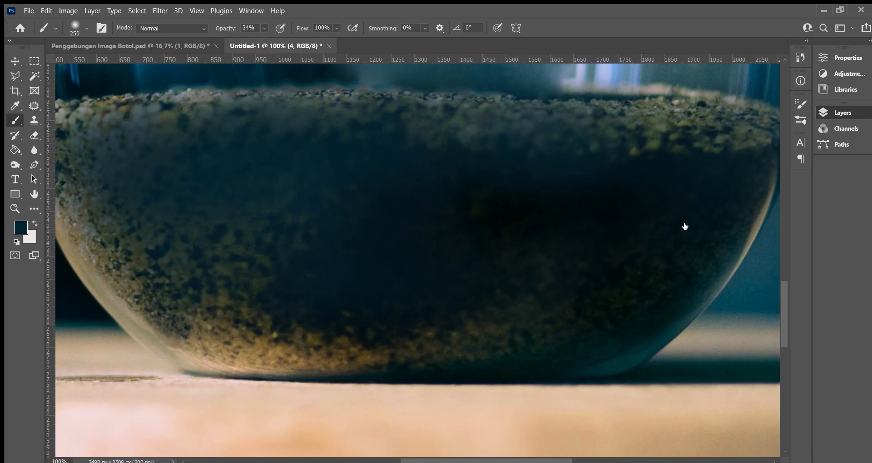
Show the lake layer to check how strongly the sand shows through the water, and hide it again.
key(ctrl+z)
scroll(448, 288, up, 5)
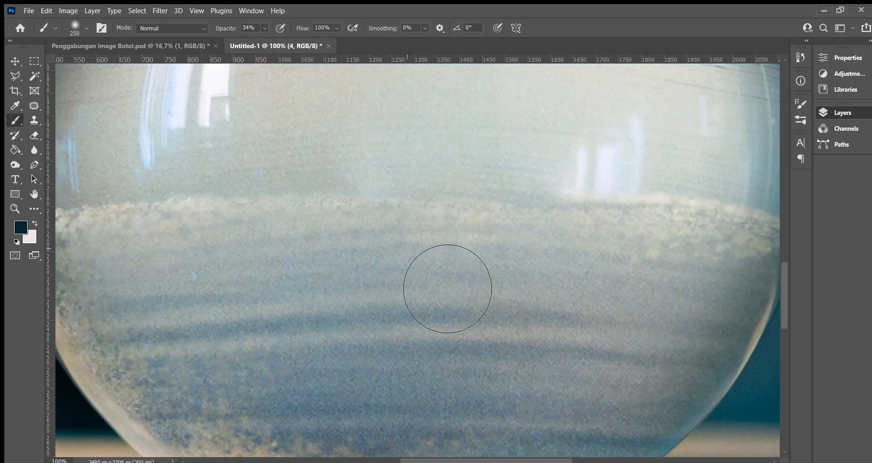
key(ctrl+minus)
key(ctrl+minus)
key(ctrl+plus)
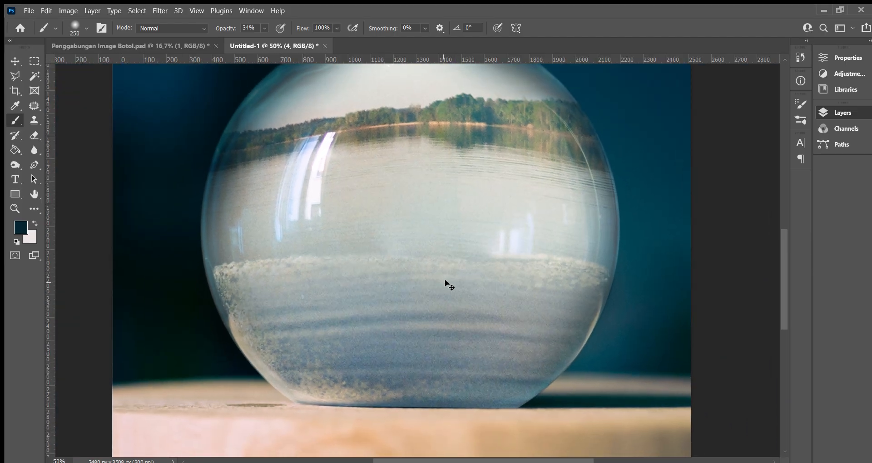
key(ctrl+plus)
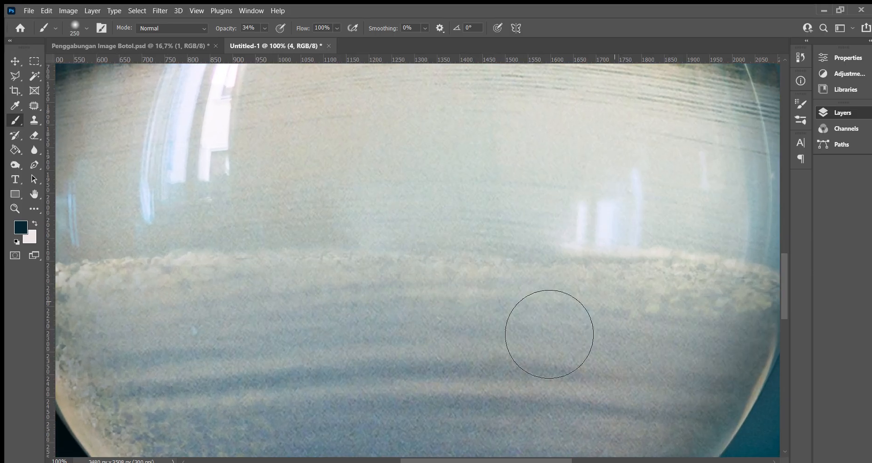
mouse_move(383, 211)
mouse_down()
mouse_move(495, 312)
mouse_move(547, 196)
mouse_up()
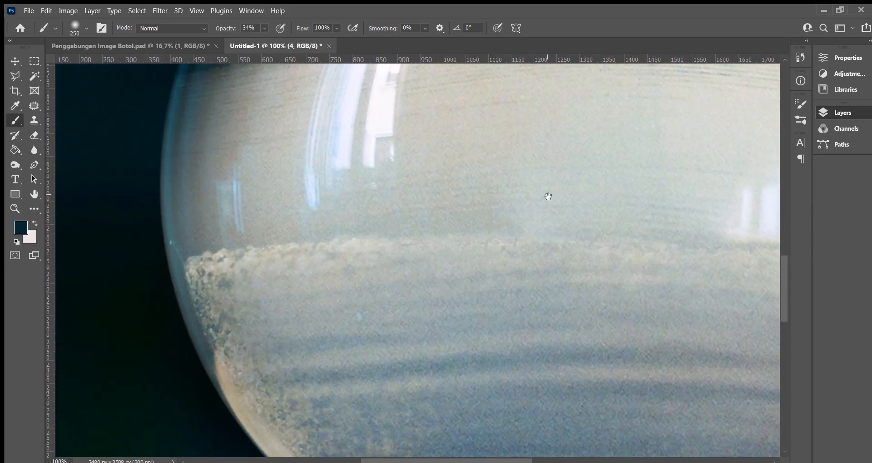
drag(496, 260, 463, 232)
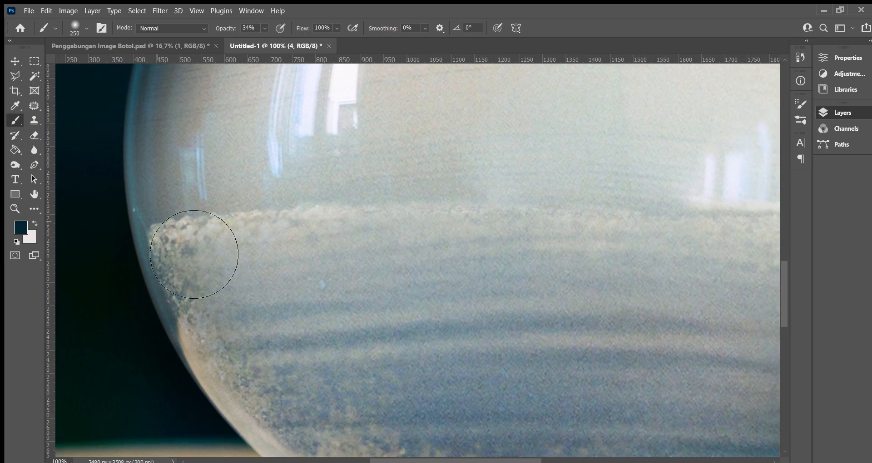
click(688, 225)
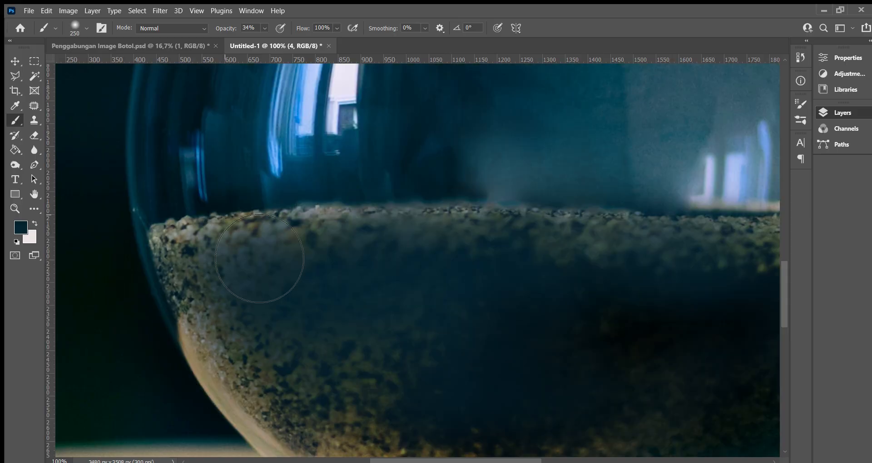
Paint the dark blue along the sand's upper band from the left side to the right glass edge.
mouse_move(205, 266)
mouse_down()
mouse_move(244, 294)
mouse_move(257, 276)
mouse_move(440, 257)
mouse_up()
key(space)
mouse_move(478, 237)
mouse_down()
mouse_move(278, 242)
mouse_move(455, 280)
mouse_move(527, 273)
mouse_up()
key(space)
drag(571, 246, 436, 259)
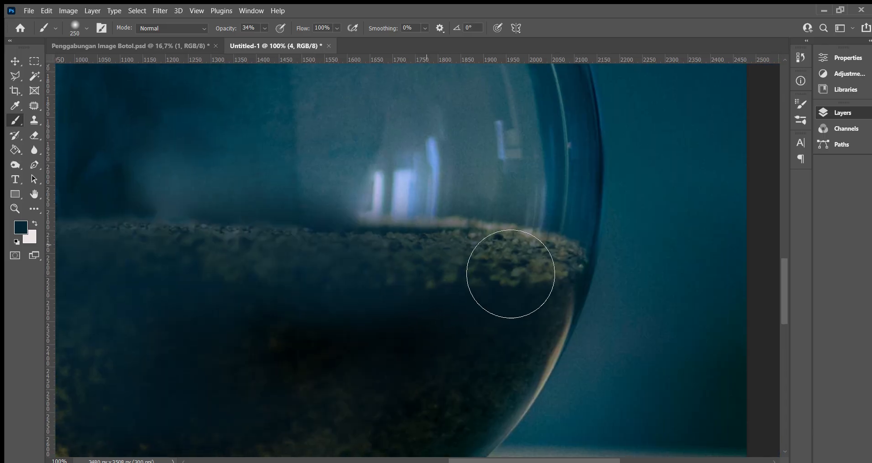
mouse_move(512, 278)
mouse_down()
mouse_move(572, 288)
mouse_move(514, 331)
mouse_move(259, 283)
mouse_move(545, 244)
mouse_up()
key(space)
mouse_move(297, 244)
mouse_down()
mouse_move(216, 271)
mouse_move(294, 256)
mouse_move(201, 271)
mouse_move(262, 411)
mouse_move(354, 448)
mouse_up()
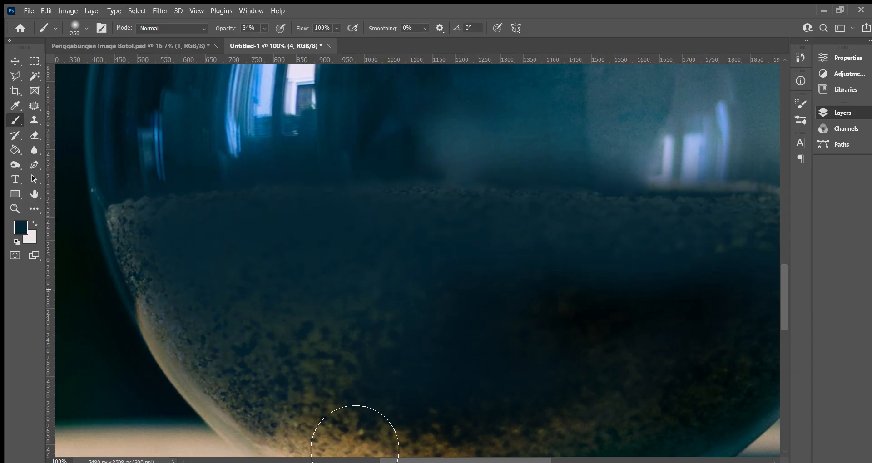
Cover the lower sand near the bottle's base and the remaining upper texture with more dark blue brush strokes.
key(space)
drag(340, 368, 319, 239)
mouse_move(454, 337)
mouse_down()
mouse_move(285, 312)
mouse_move(391, 318)
mouse_up()
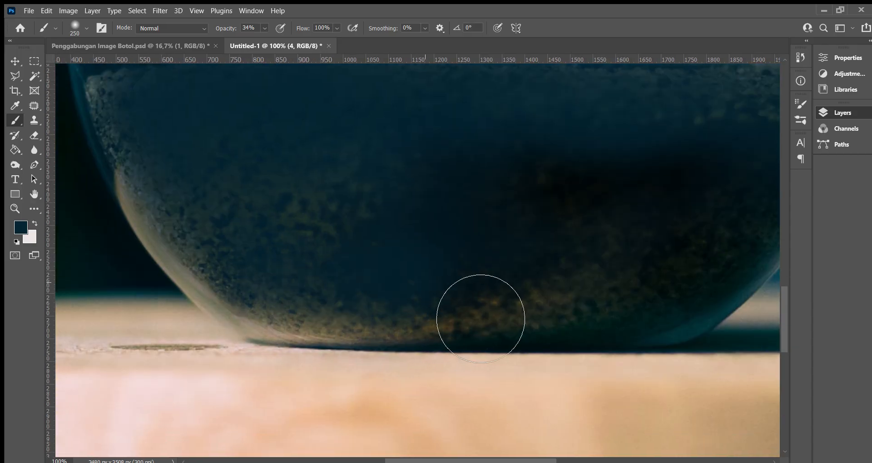
key(space)
drag(450, 174, 363, 286)
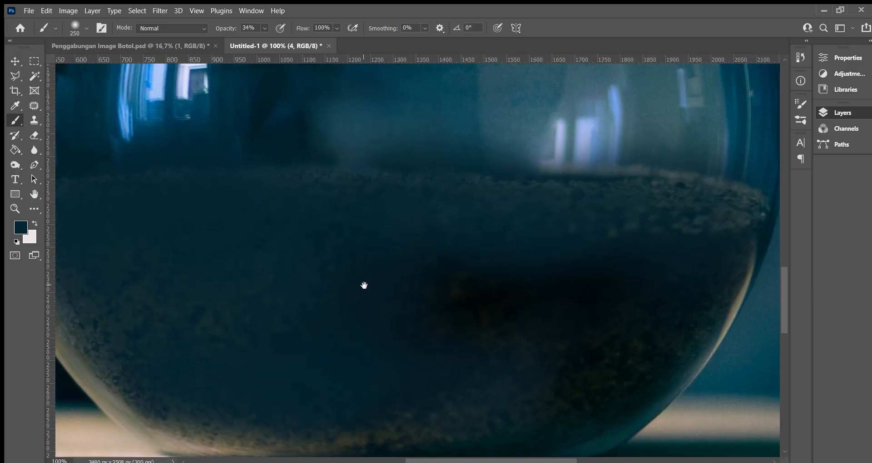
drag(399, 215, 644, 235)
key(space)
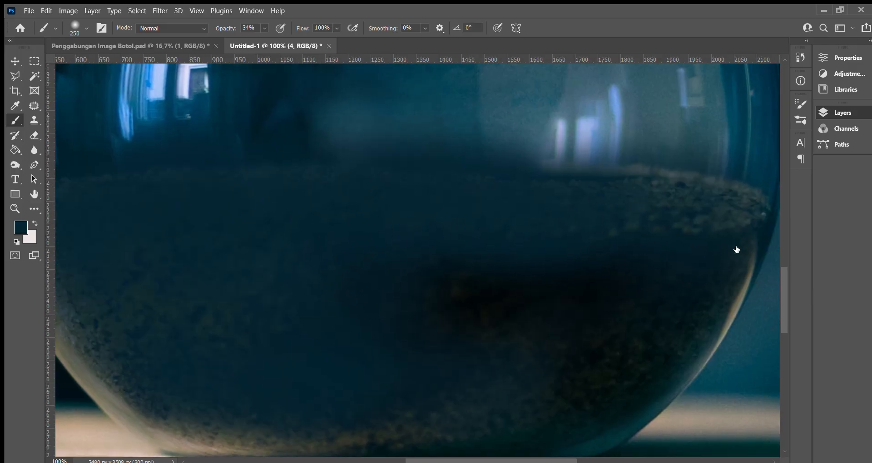
Compare the bottle with and without the lake layer, and leave the lake layer visible.
click(689, 226)
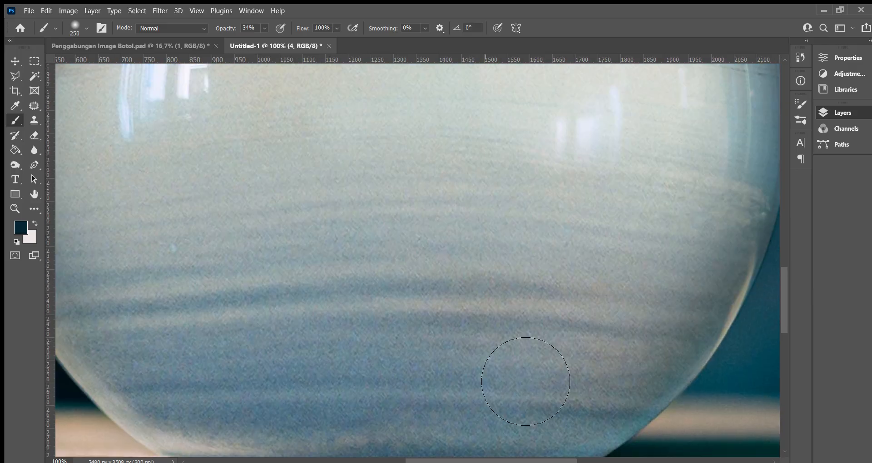
key(ctrl+minus)
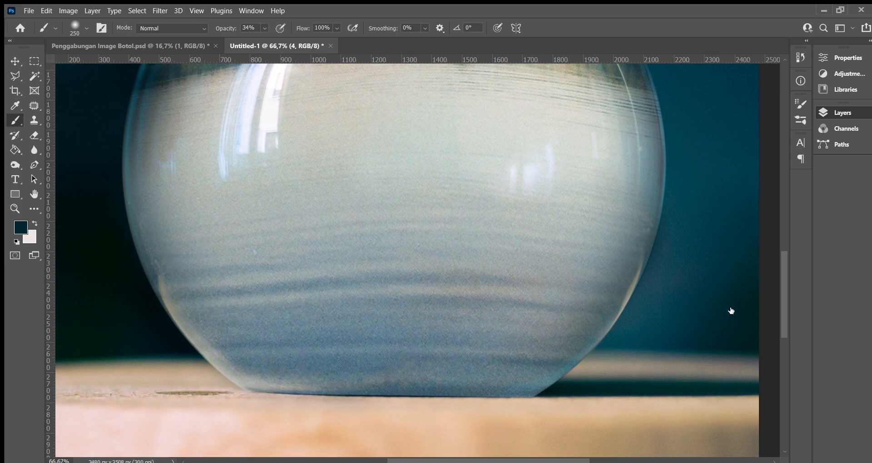
click(686, 225)
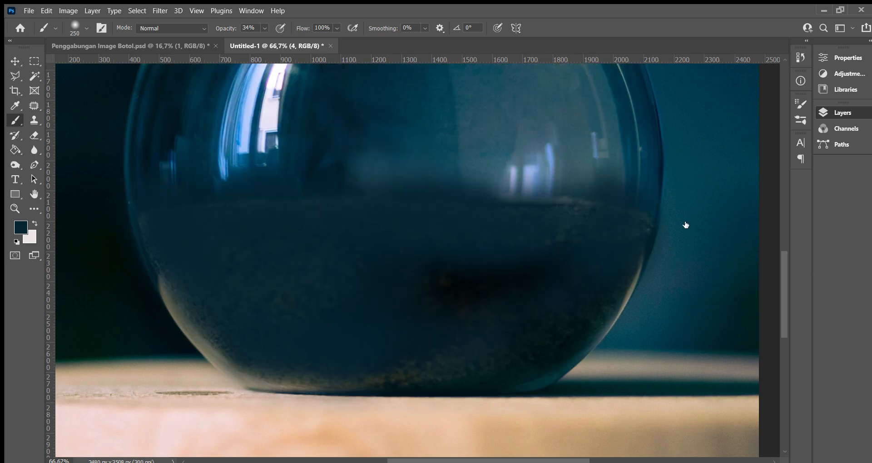
click(685, 228)
click(685, 228)
click(684, 228)
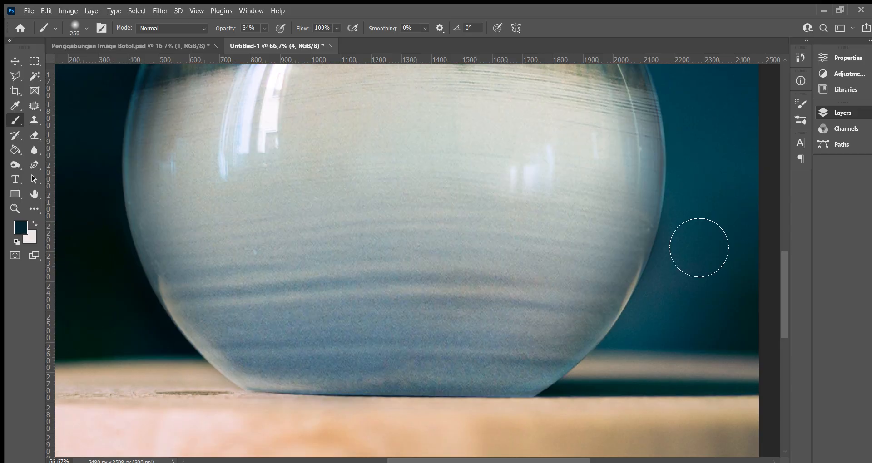
key(ctrl+minus)
key(ctrl+minus)
scroll(580, 337, up, 3)
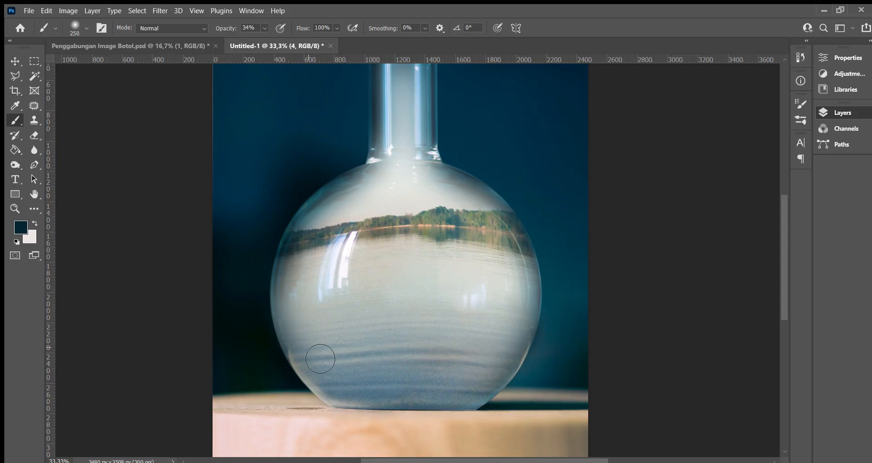
Load the bottle's outline as a selection, paint over the light edge remnants around its lower part with the Brush, and deselect.
key(ctrl+plus)
key(ctrl+plus)
key(ctrl+plus)
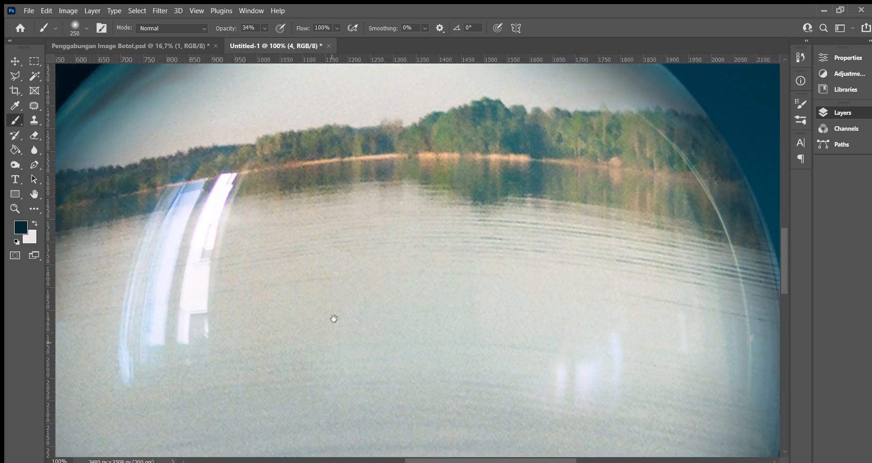
drag(333, 318, 458, 131)
scroll(348, 201, down, 3)
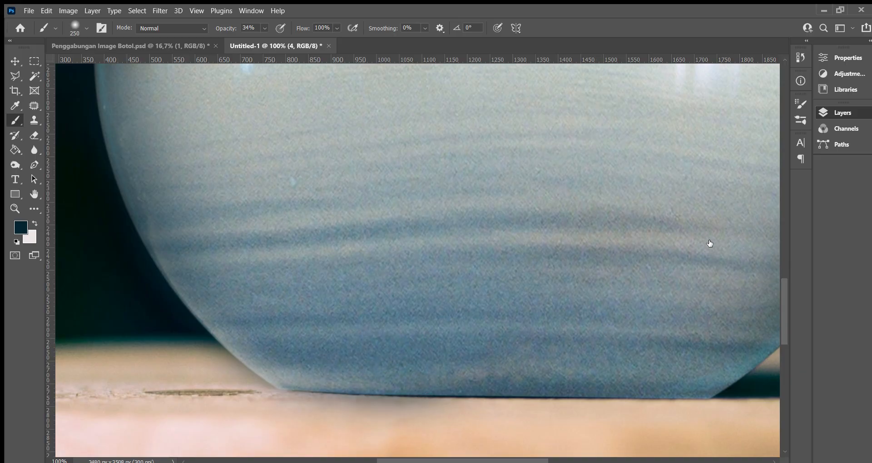
ctrl+click(705, 204)
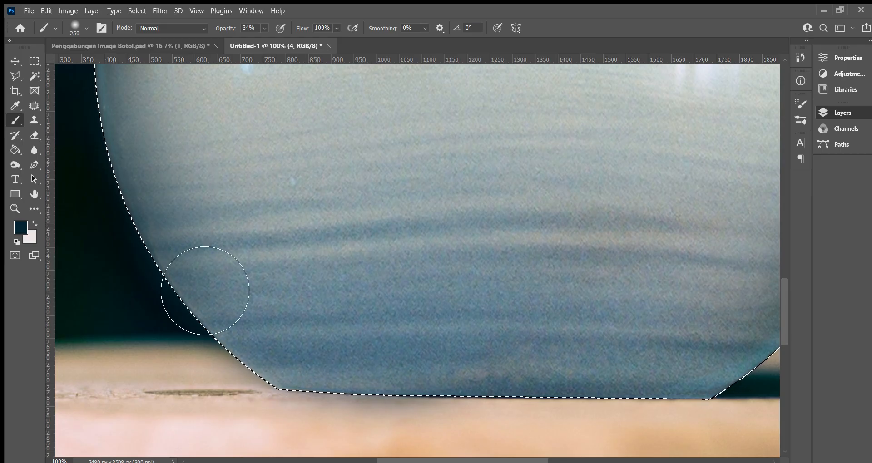
drag(514, 291, 322, 321)
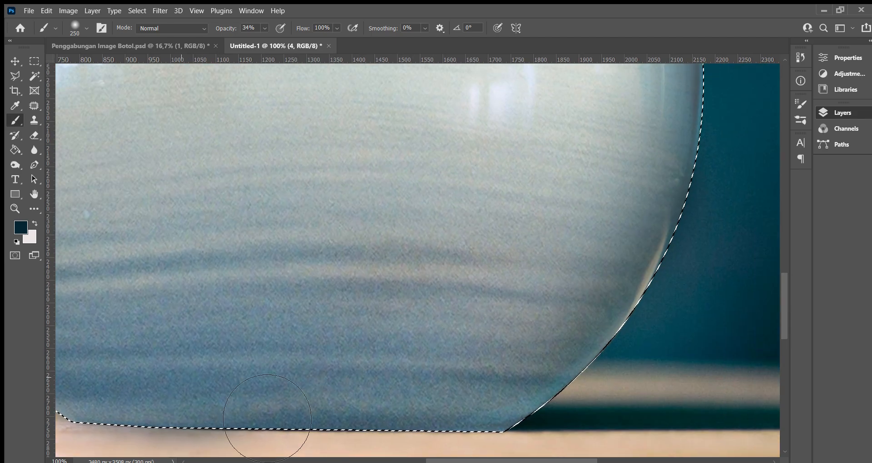
drag(479, 281, 319, 330)
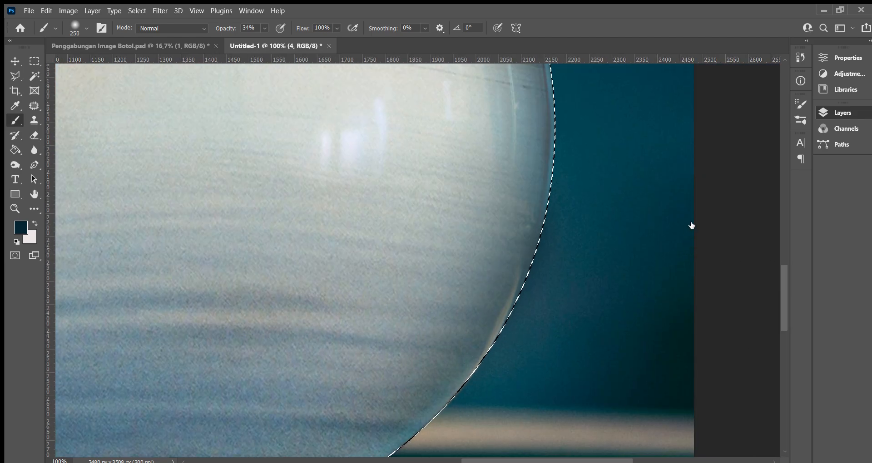
key(ctrl+minus)
key(ctrl+minus)
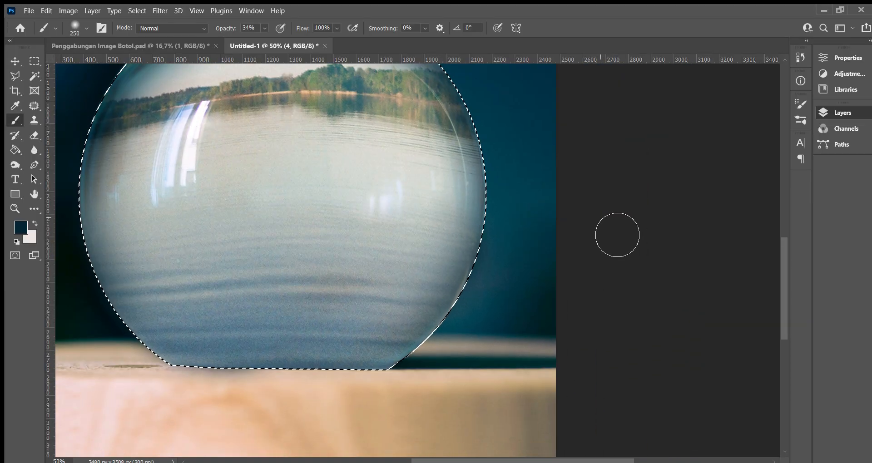
key(ctrl+d)
Examine the bottle with the lake scene as a whole and around its lower half.
mouse_move(433, 200)
mouse_down()
mouse_move(481, 274)
mouse_move(574, 335)
mouse_move(588, 299)
mouse_up()
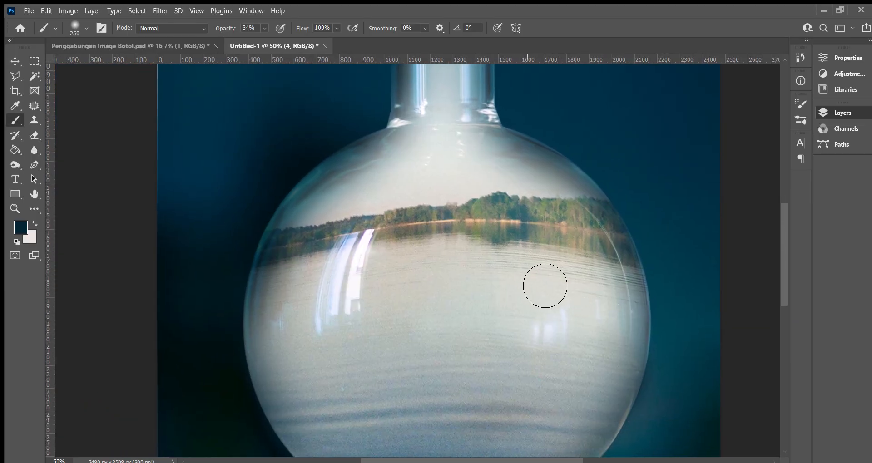
key(ctrl+minus)
key(ctrl+minus)
key(ctrl+plus)
key(ctrl+plus)
scroll(568, 310, down, 3)
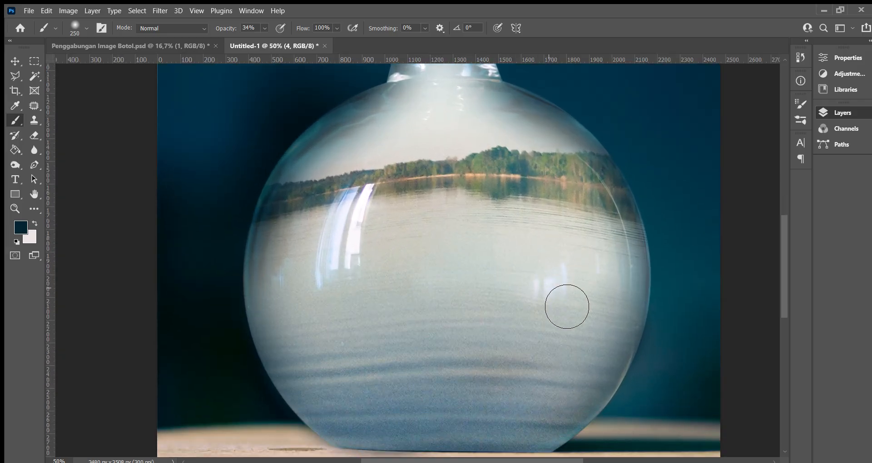
scroll(567, 307, up, 2)
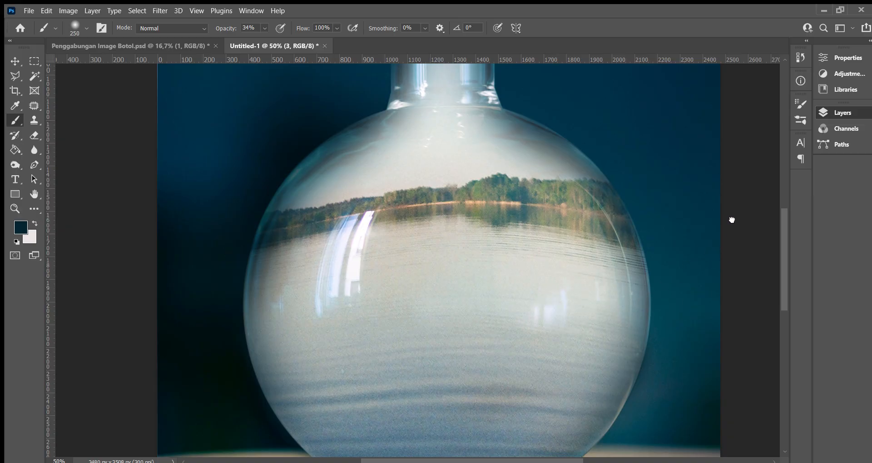
Preview the seagull photo layer, hide it again, and show the breaching whale photo layer instead.
click(691, 227)
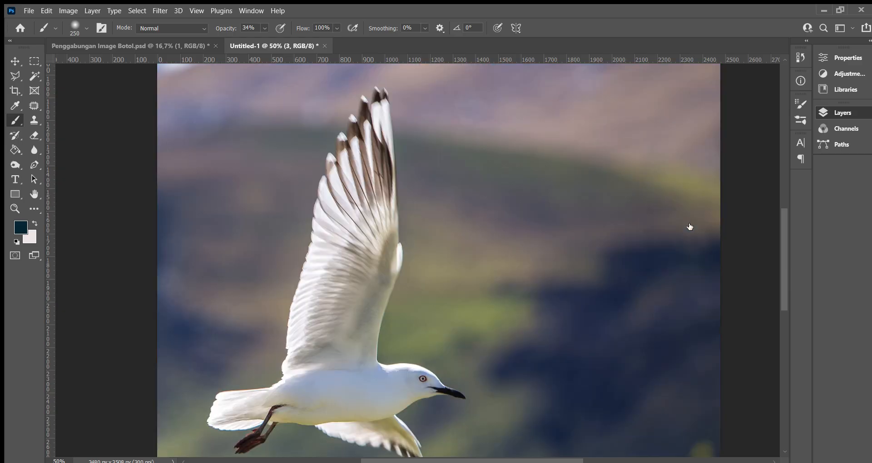
click(690, 226)
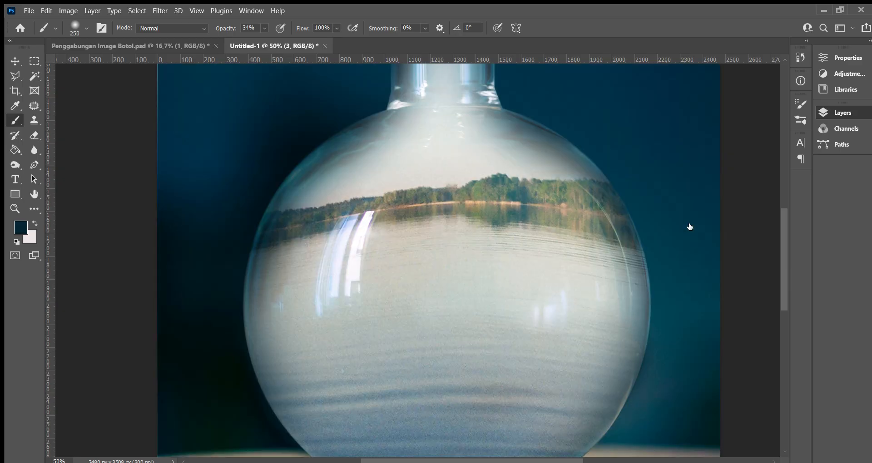
click(693, 185)
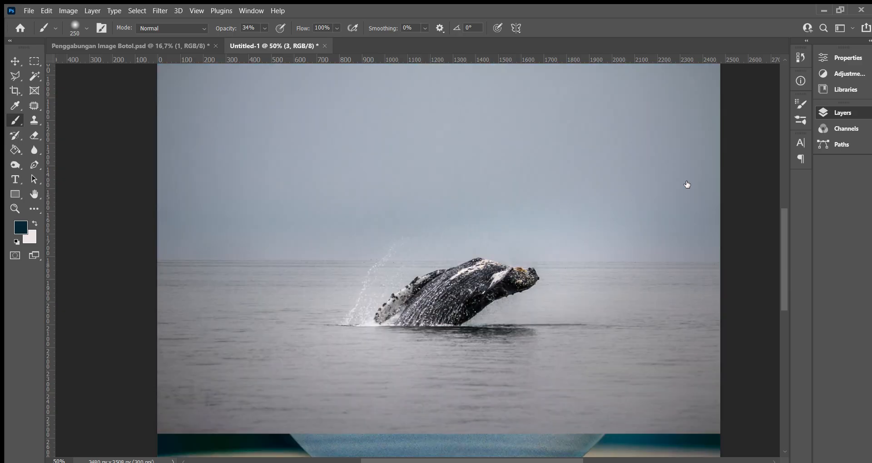
key(ctrl+minus)
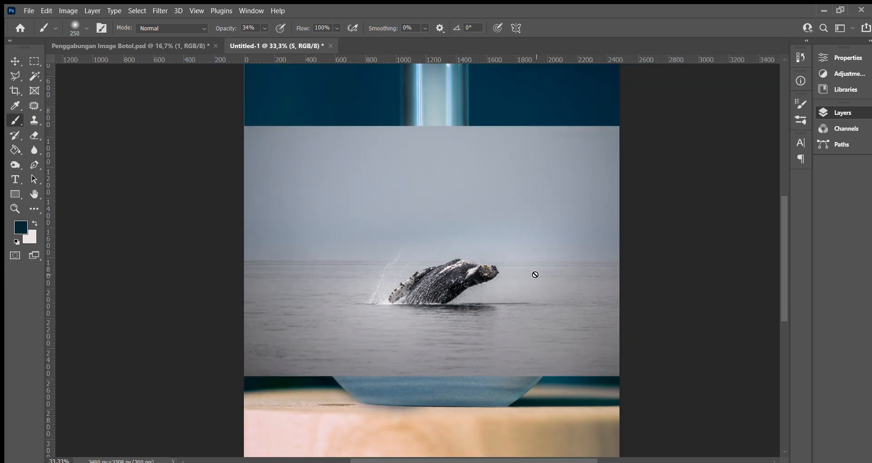
Move the whale photo down over the bottle's round body and reduce its layer opacity so the bottle shows through.
click(8, 61)
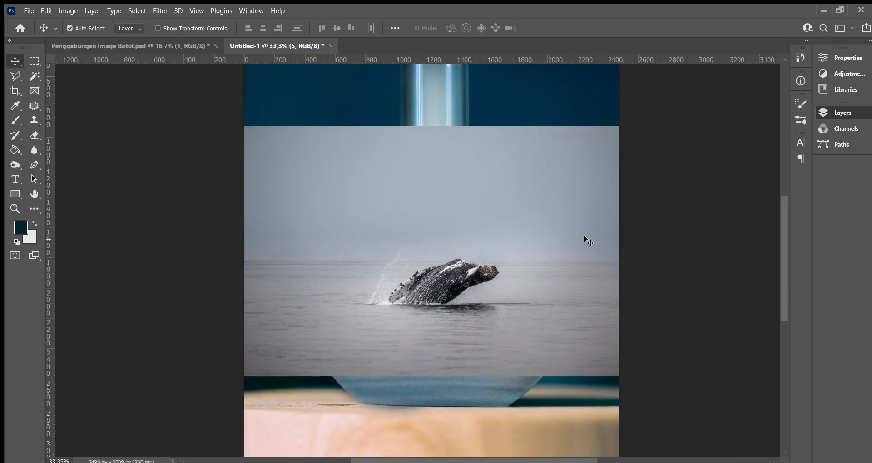
drag(550, 230, 547, 256)
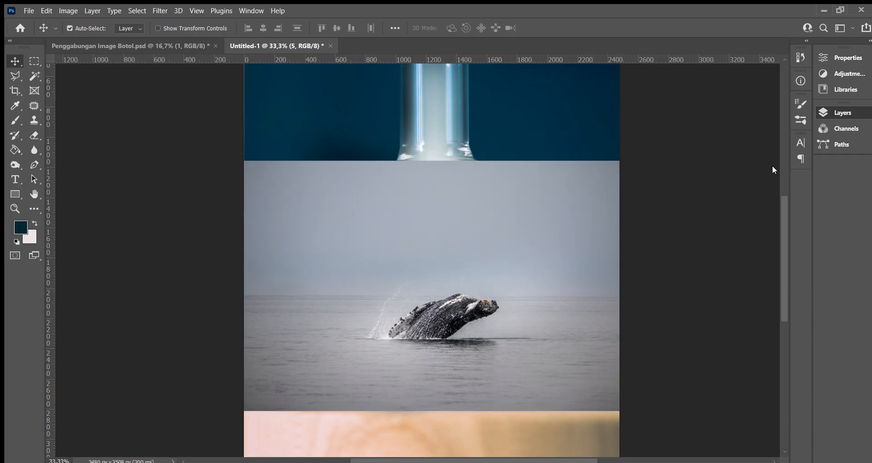
key(5)
key(ctrl+plus)
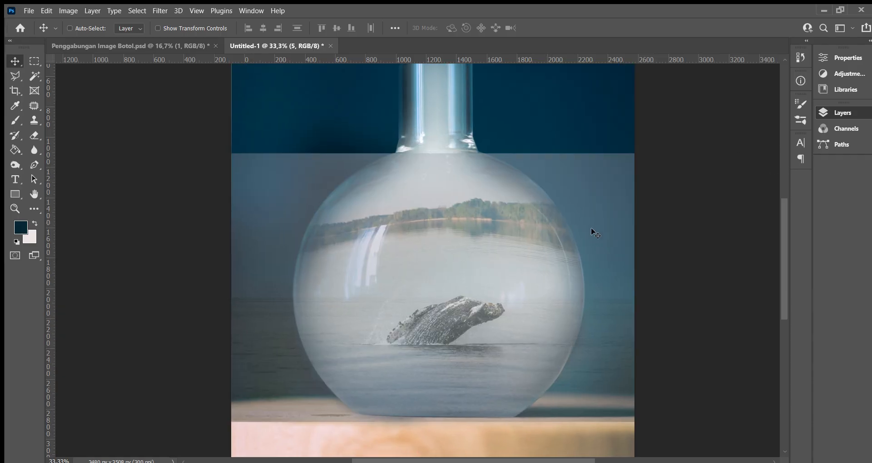
scroll(594, 232, down, 3)
mouse_move(487, 265)
mouse_down()
mouse_move(486, 211)
mouse_move(481, 254)
mouse_up()
key(ctrl+minus)
key(ctrl+minus)
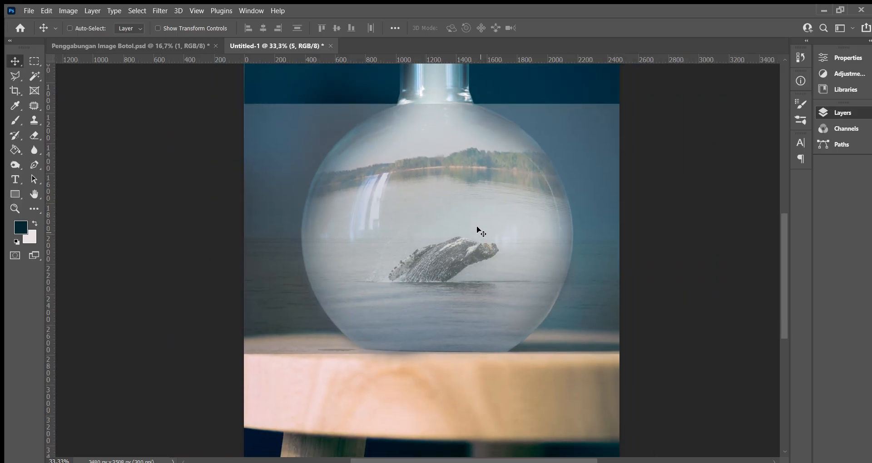
scroll(491, 223, up, 2)
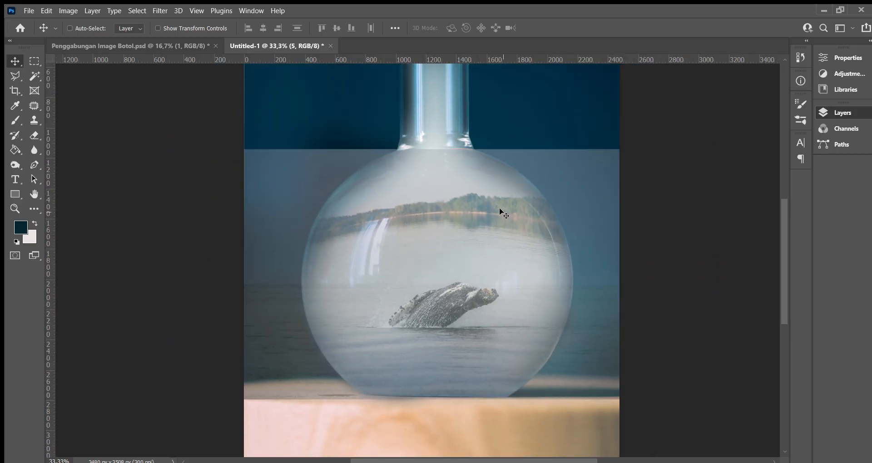
Scale the whale photo to 122.82% and position it so its lower edge meets the bottle's base.
key(ctrl+t)
drag(619, 154, 637, 142)
drag(458, 307, 459, 294)
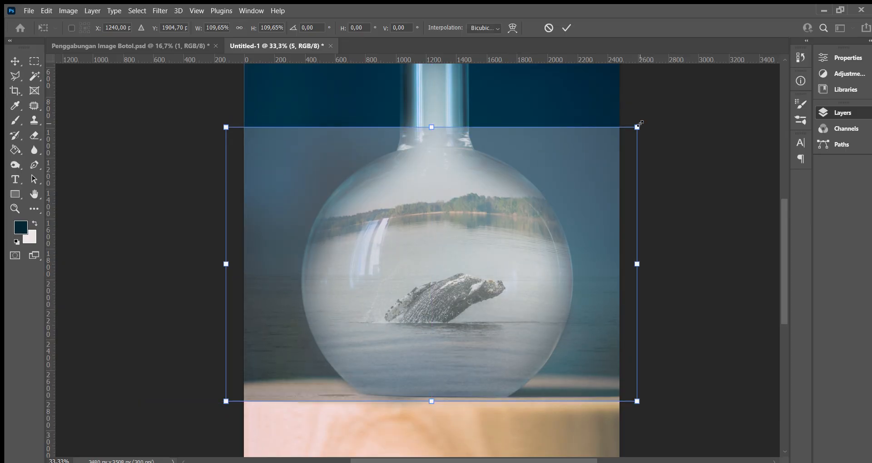
drag(640, 124, 662, 109)
drag(486, 285, 486, 263)
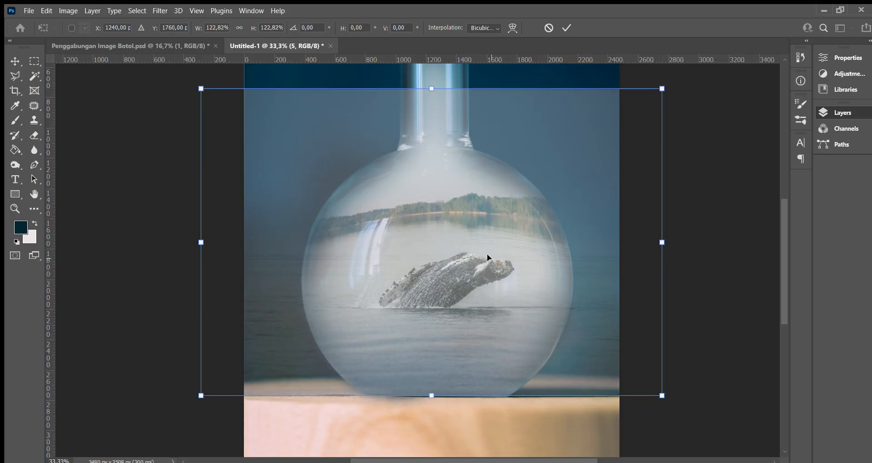
key(Down)
key(Down)
key(Down)
key(Down)
key(Down)
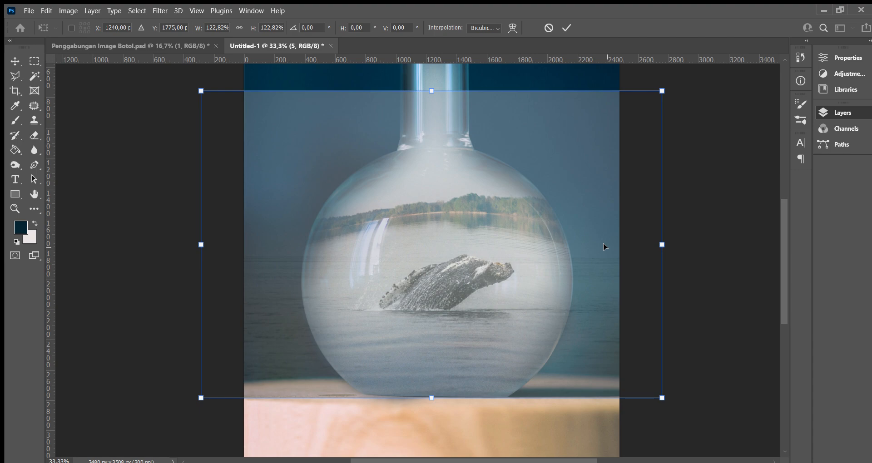
key(Return)
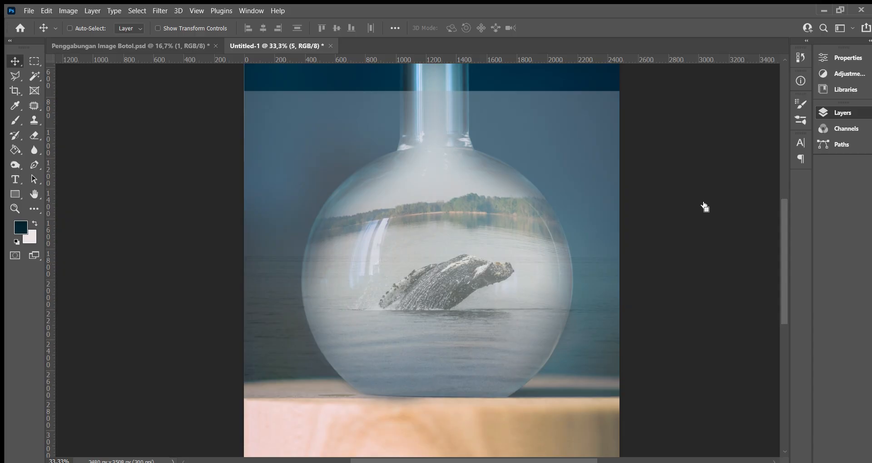
Load the bottle's outline as a selection, invert it, delete the whale photo outside the bottle, and deselect.
ctrl+click(704, 207)
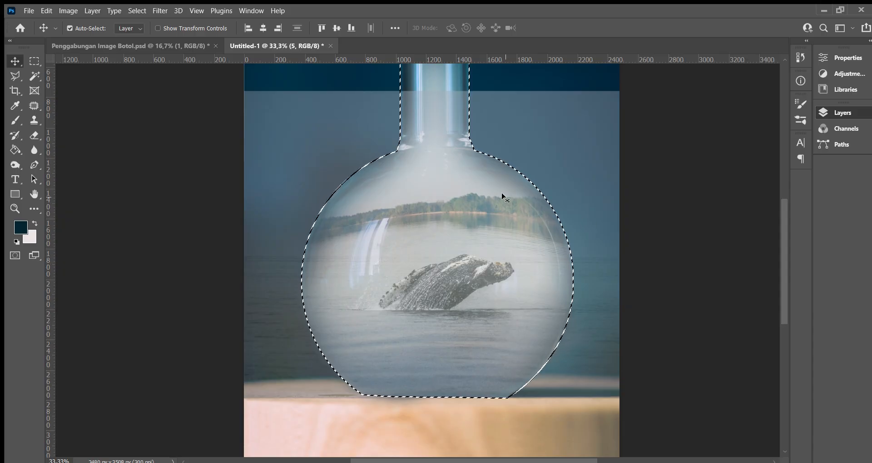
scroll(503, 196, up, 3)
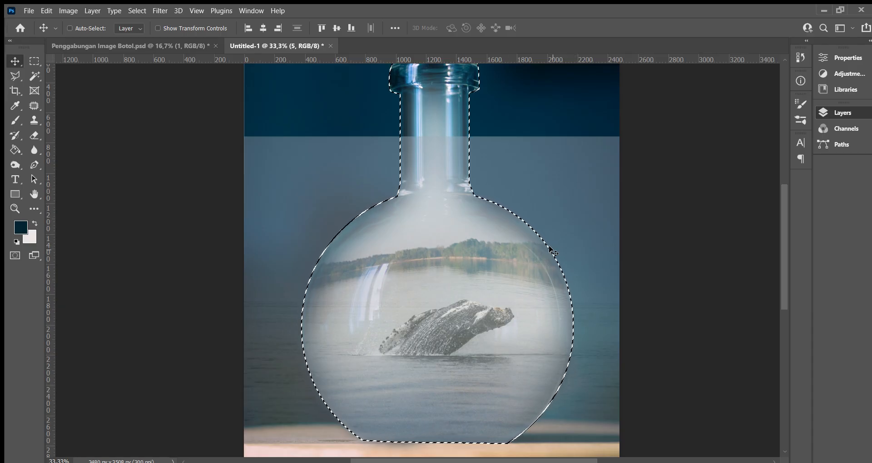
key(ctrl+shift+i)
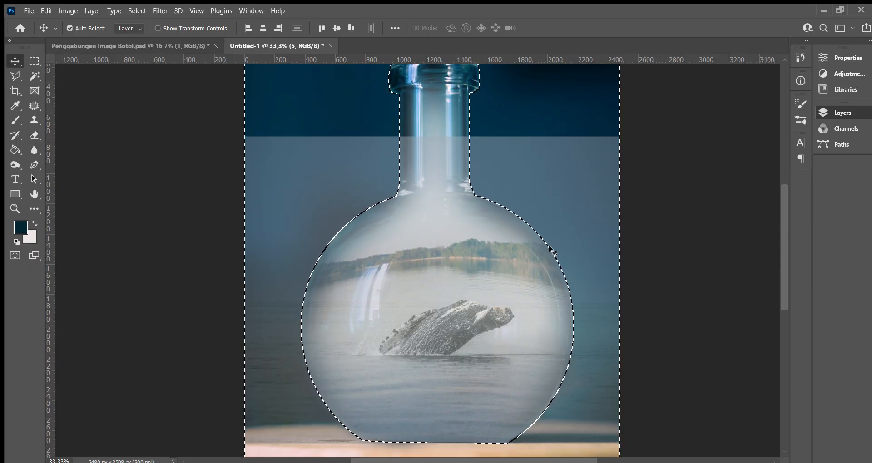
key(Delete)
key(ctrl)
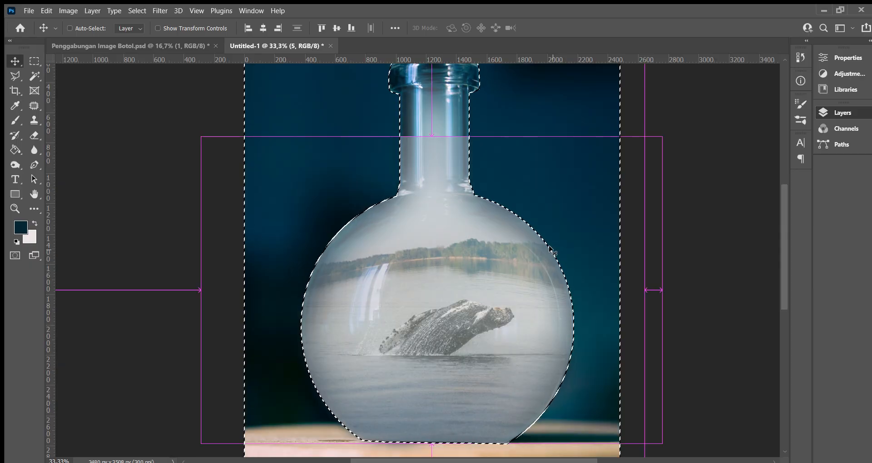
key(ctrl+d)
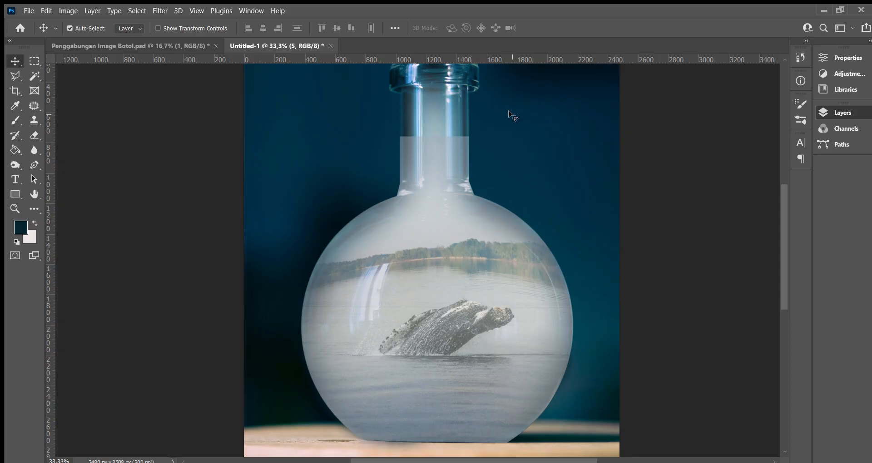
Erase the whale photo over the bottle's neck and along the upper-left glass edge with a 700-size Eraser.
ctrl+click(702, 176)
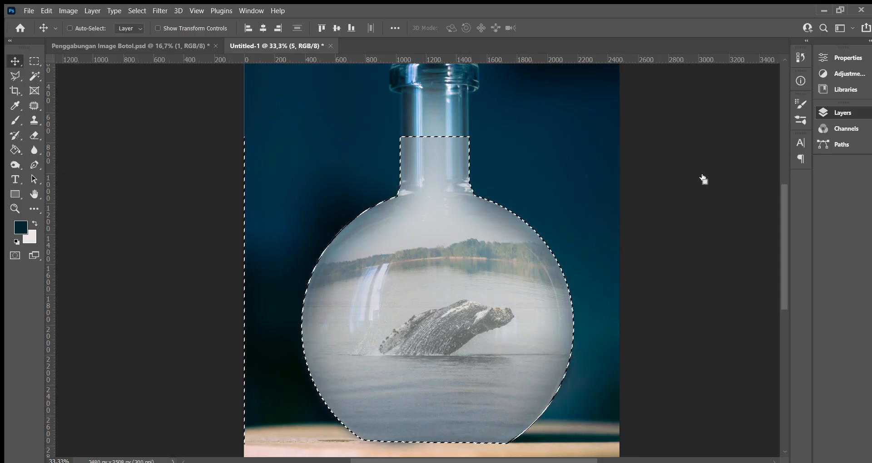
key(ctrl+d)
key(e)
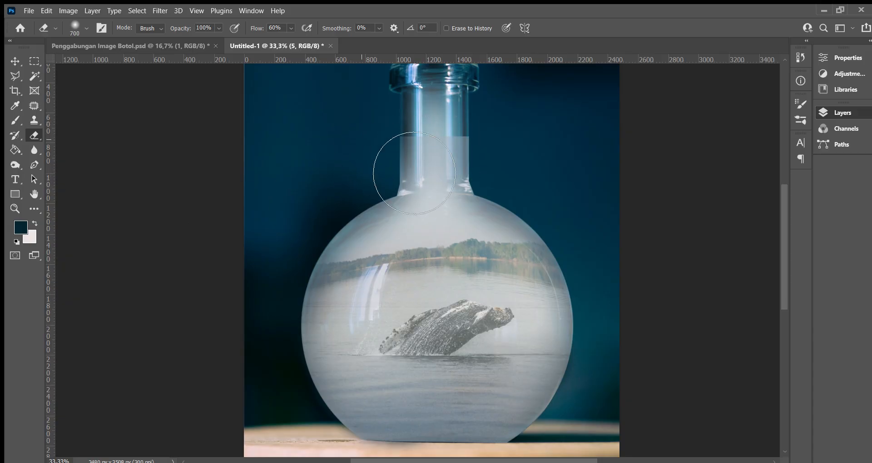
mouse_move(414, 174)
mouse_down()
mouse_move(421, 146)
mouse_move(421, 175)
mouse_move(533, 170)
mouse_move(458, 159)
mouse_move(485, 163)
mouse_up()
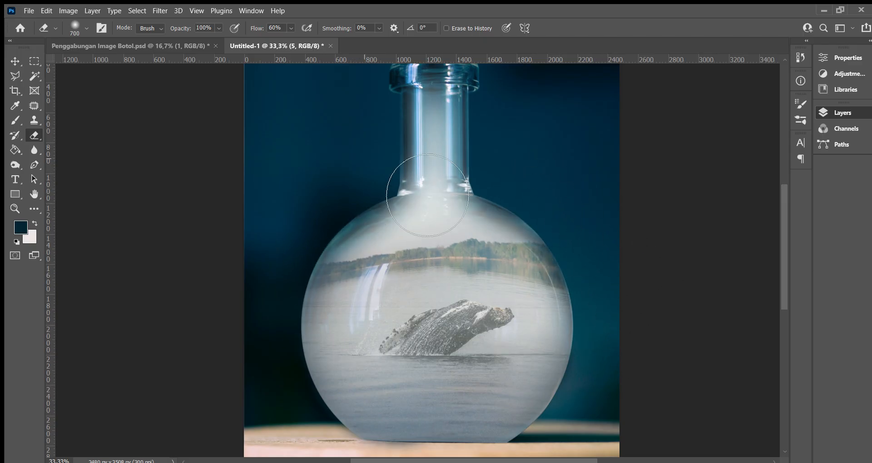
mouse_move(358, 237)
mouse_down()
mouse_move(295, 335)
mouse_move(307, 331)
mouse_up()
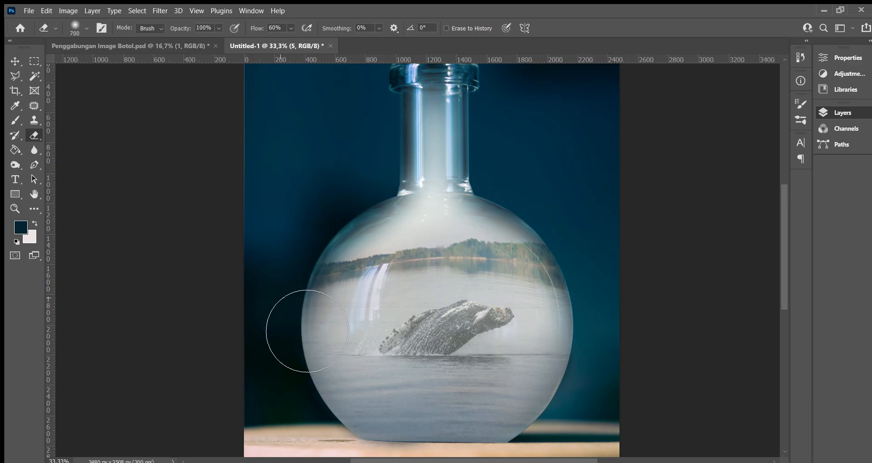
Restore the whale layer's full opacity and erase more of its sky across the upper part of the bottle.
key(ctrl+plus)
key(ctrl+plus)
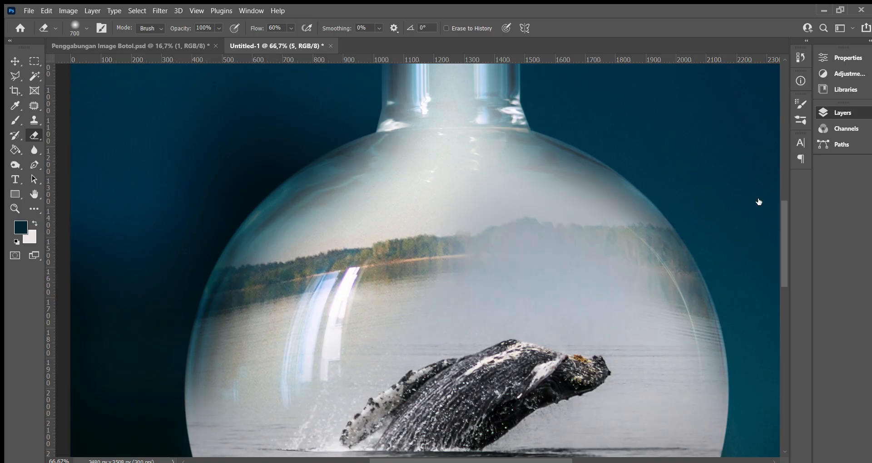
scroll(639, 309, down, 2)
drag(557, 181, 413, 346)
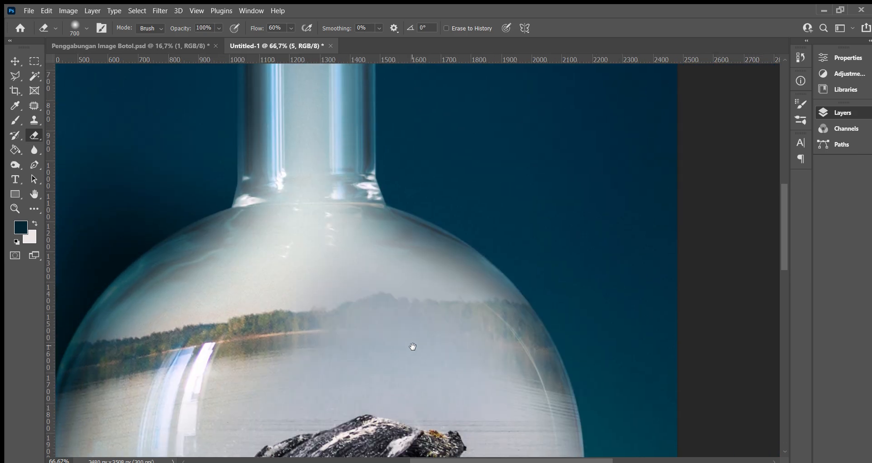
scroll(438, 296, up, 3)
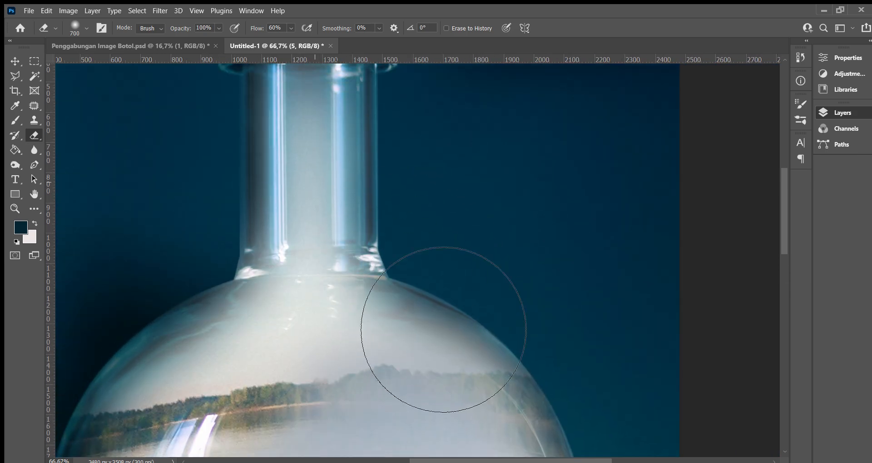
drag(333, 296, 370, 185)
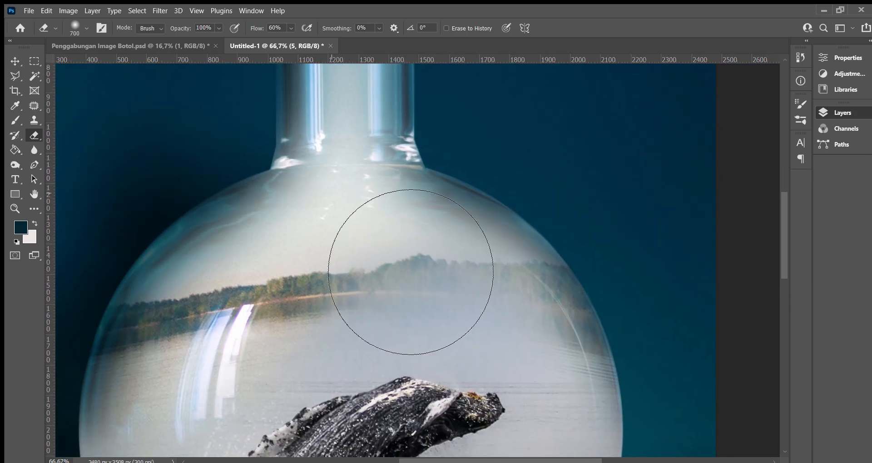
Shrink the Eraser to 200 and erase the whale photo's haze over the treeline and lake water above the whale.
key(bracketleft)
key(bracketleft)
key(bracketleft)
key(bracketleft)
key(bracketleft)
key(bracketleft)
key(bracketleft)
key(bracketleft)
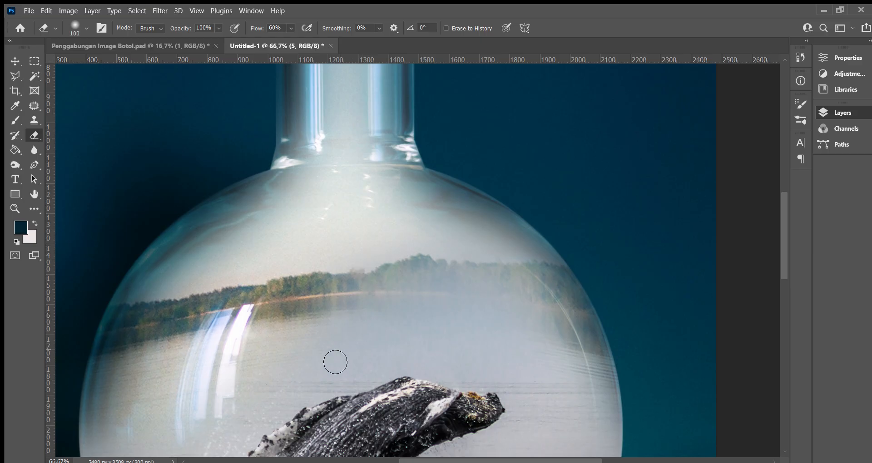
drag(456, 284, 361, 316)
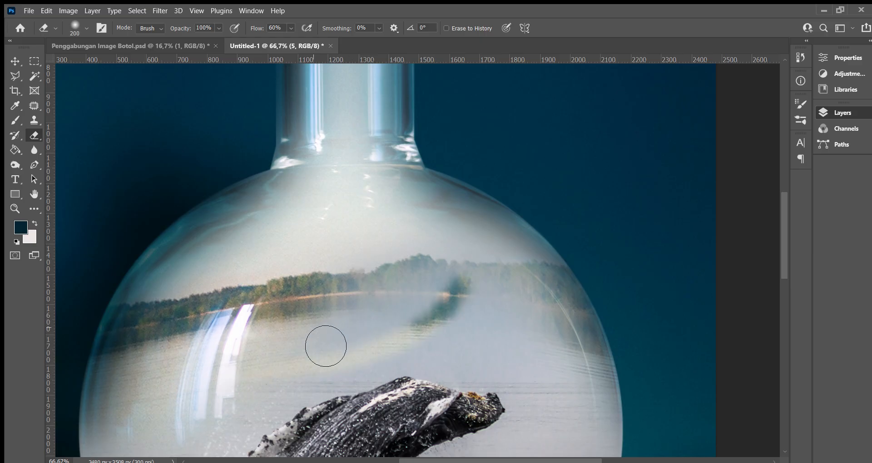
mouse_move(325, 346)
mouse_down()
mouse_move(393, 338)
mouse_move(460, 283)
mouse_move(314, 354)
mouse_move(424, 294)
mouse_up()
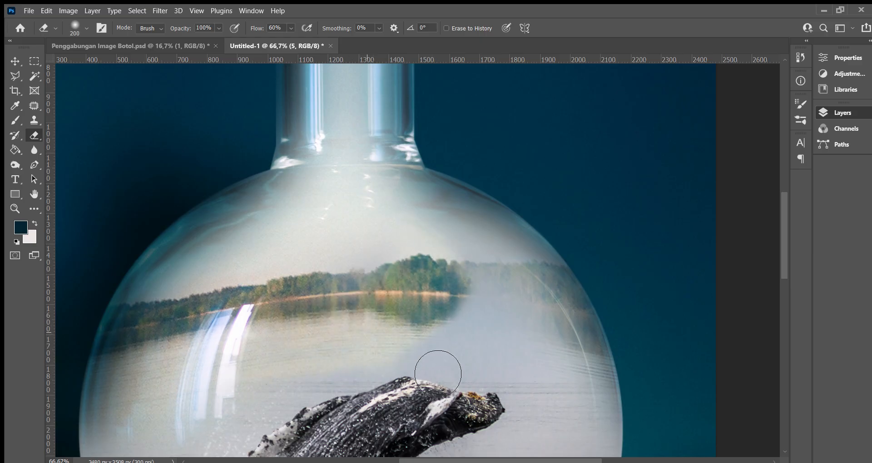
mouse_move(438, 374)
mouse_down()
mouse_move(462, 329)
mouse_move(424, 237)
mouse_move(539, 238)
mouse_up()
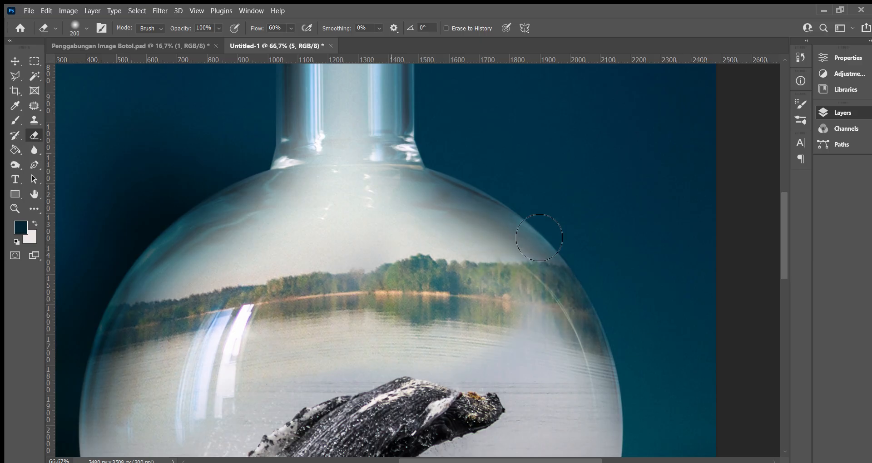
Set the Eraser to size 300 and 28% opacity, and softly erase the haze above and beside the whale.
scroll(330, 205, up, 3)
drag(374, 264, 390, 89)
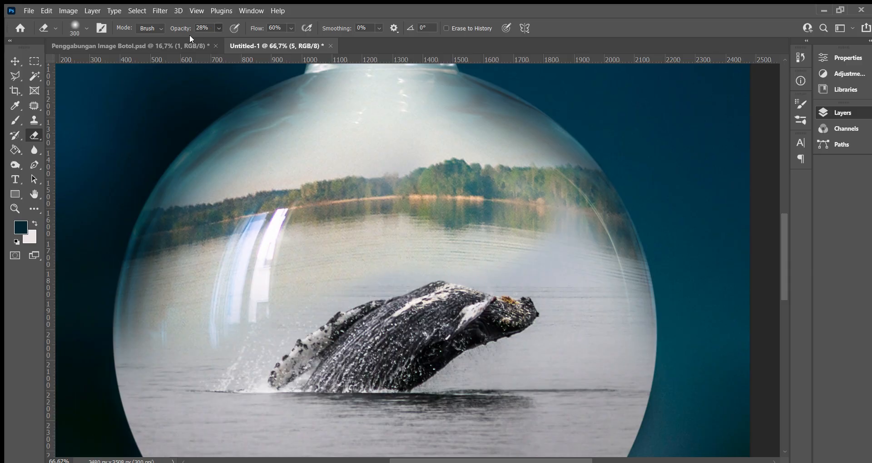
key(2)
key(8)
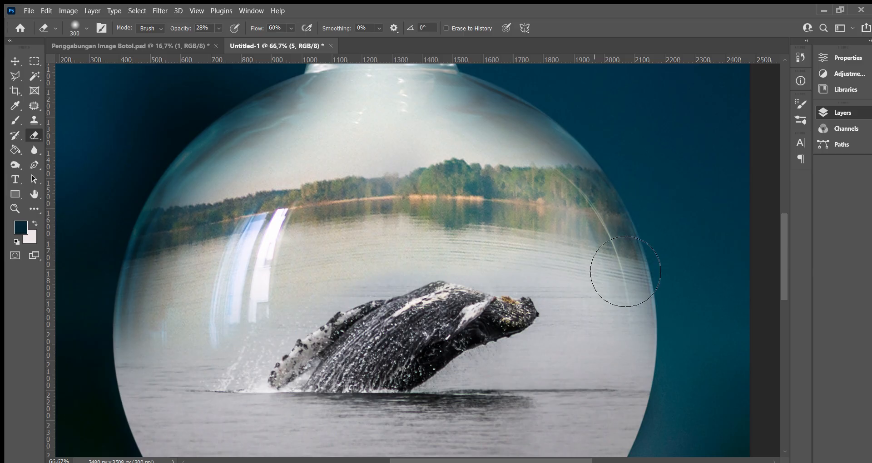
drag(664, 293, 679, 362)
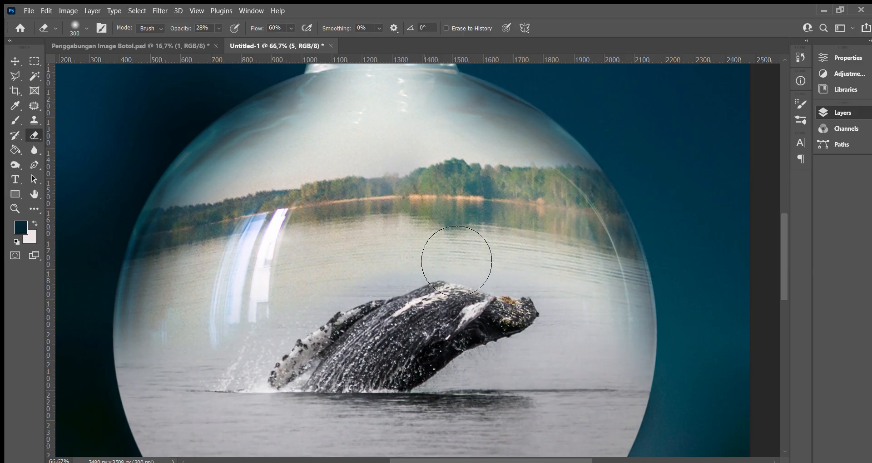
drag(448, 273, 463, 111)
scroll(681, 333, up, 3)
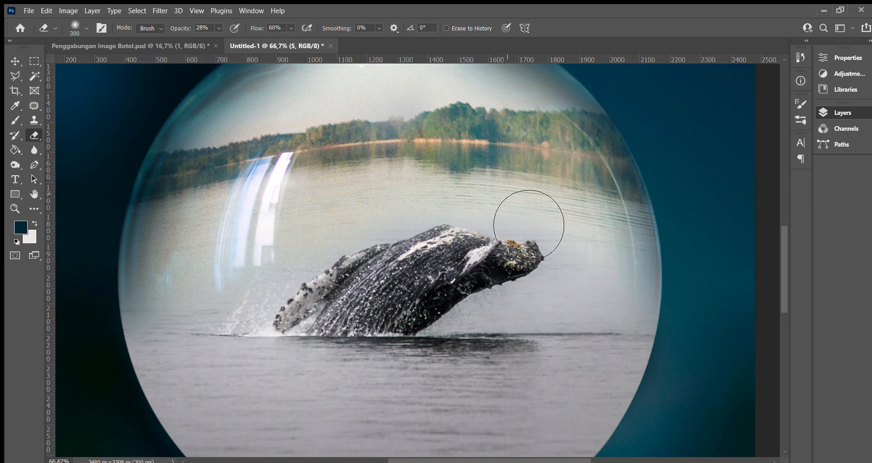
Examine how the whale and its water blend with the lake scene across the bottle and at its base.
scroll(662, 301, down, 4)
scroll(648, 304, down, 3)
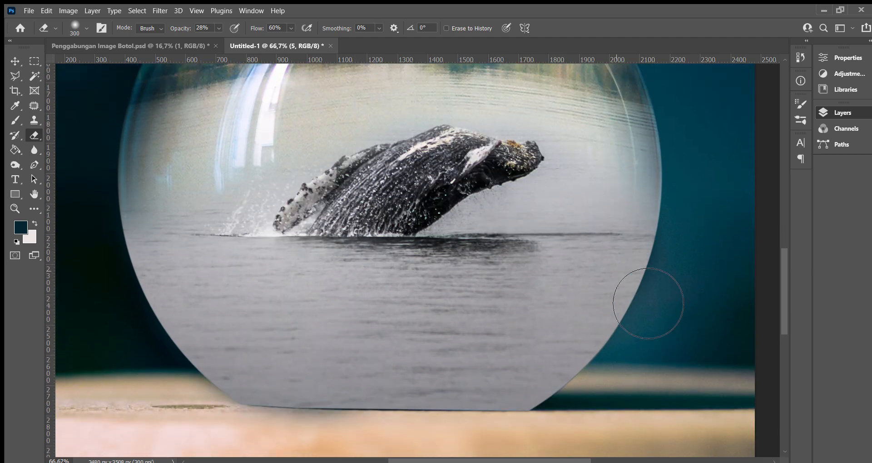
scroll(572, 257, down, 1)
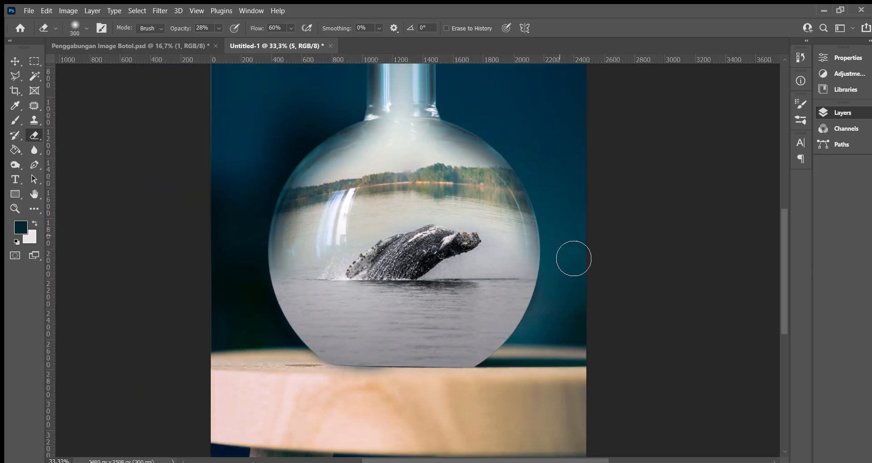
scroll(560, 245, up, 1)
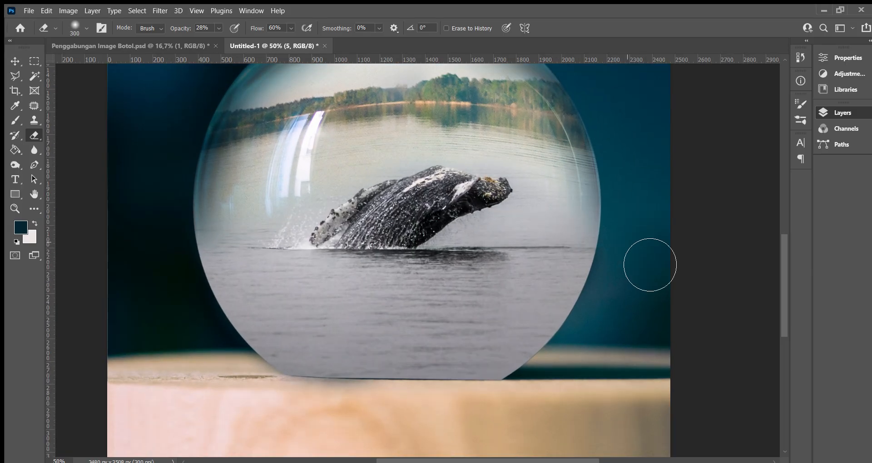
key(i)
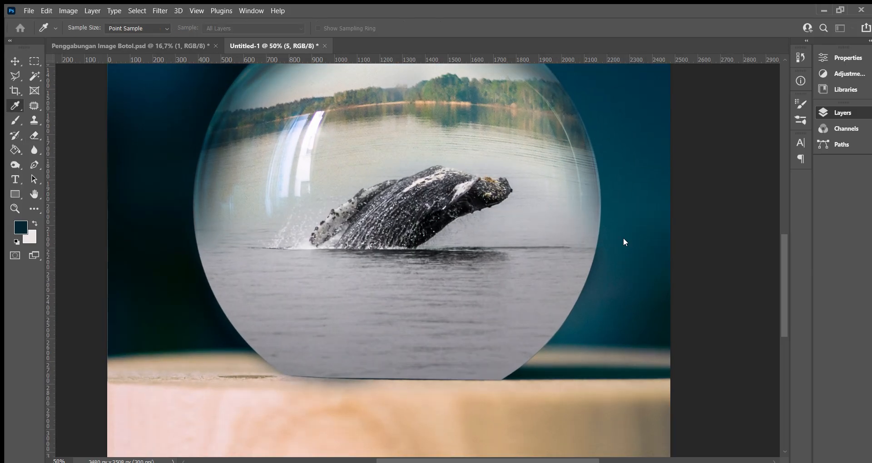
scroll(624, 242, up, 3)
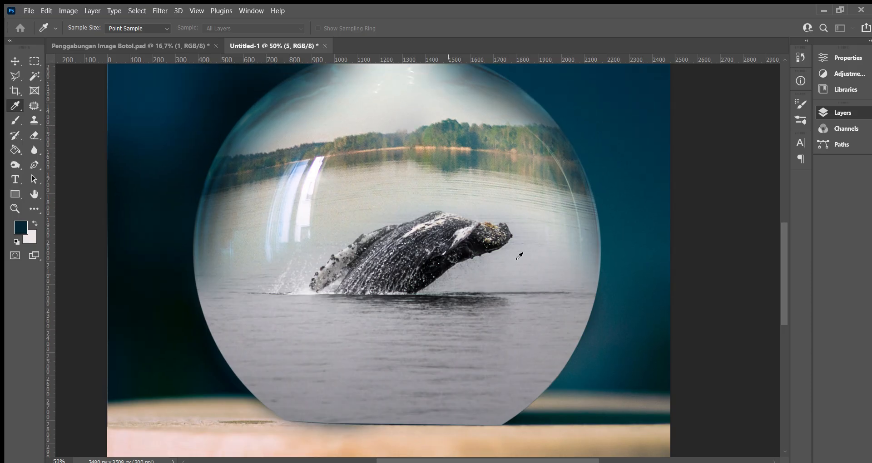
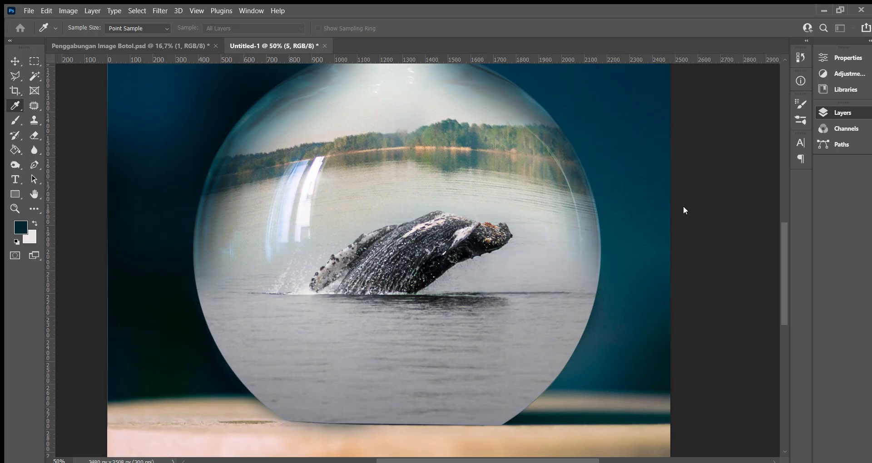
Softly erase the whale photo's grey water with the 28% Eraser along both lower sides of the bottle.
key(e)
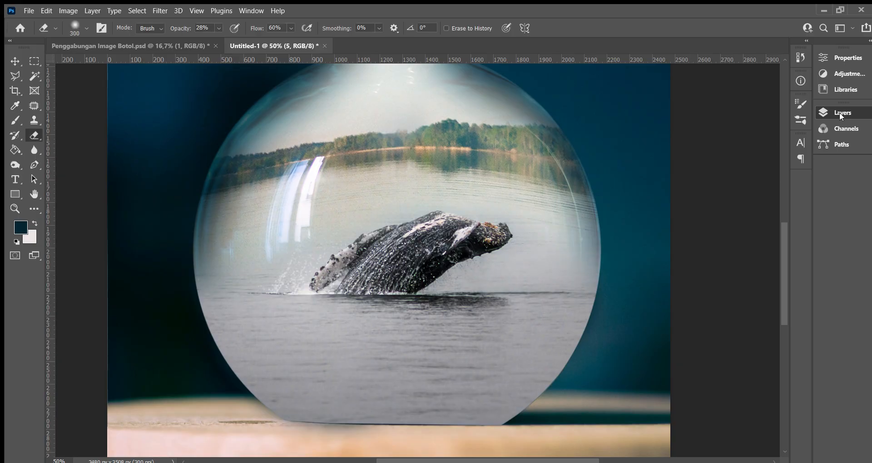
mouse_move(275, 335)
mouse_down()
mouse_move(291, 353)
mouse_move(331, 346)
mouse_move(336, 385)
mouse_move(385, 393)
mouse_move(295, 402)
mouse_move(289, 383)
mouse_move(247, 364)
mouse_move(278, 419)
mouse_move(227, 356)
mouse_move(261, 398)
mouse_move(424, 411)
mouse_up()
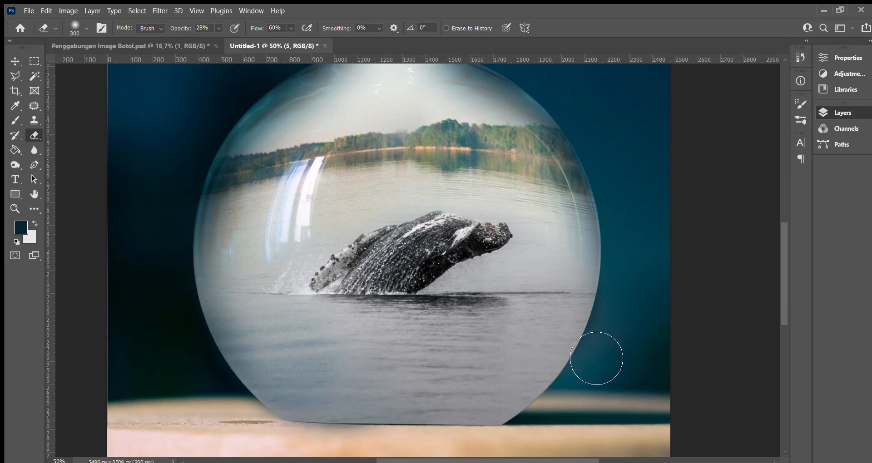
mouse_move(597, 358)
mouse_down()
mouse_move(584, 386)
mouse_move(605, 328)
mouse_move(581, 369)
mouse_up()
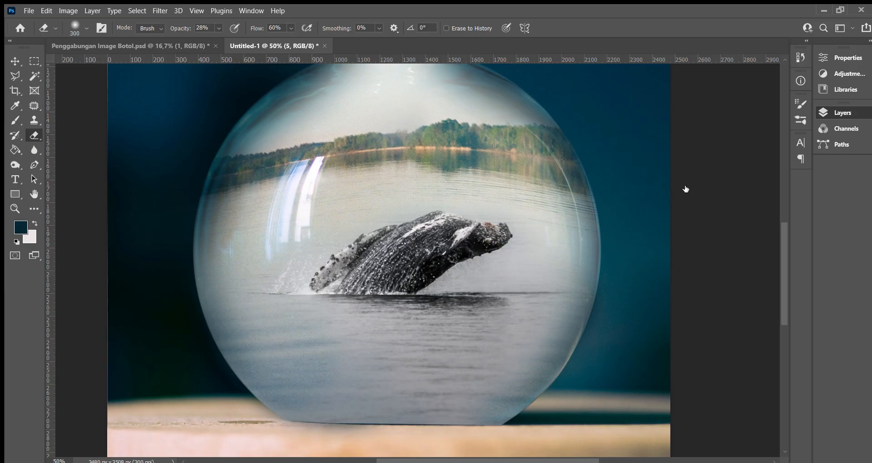
Hide the lake layer temporarily to fade the remaining whale water at the bottle's base, and show the lake again.
click(681, 205)
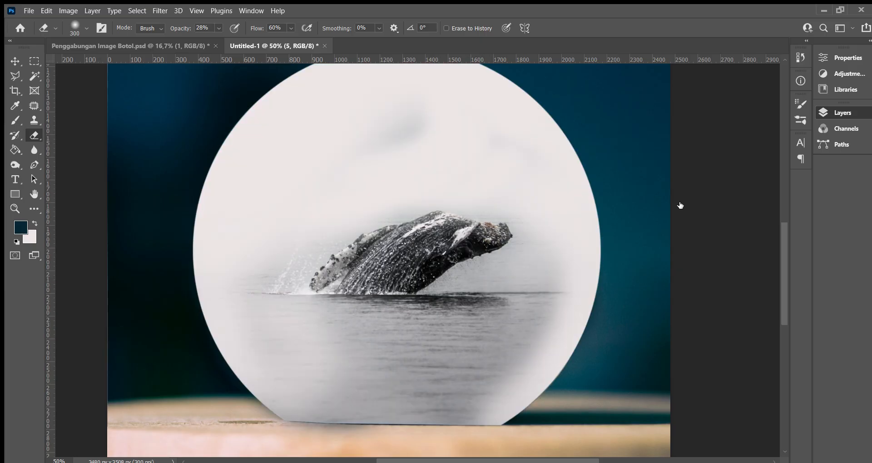
click(680, 206)
click(681, 206)
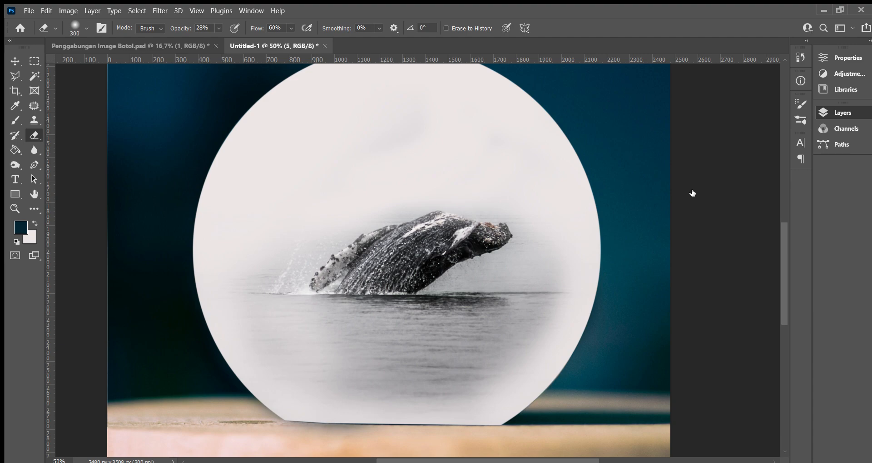
click(682, 208)
scroll(360, 243, up, 5)
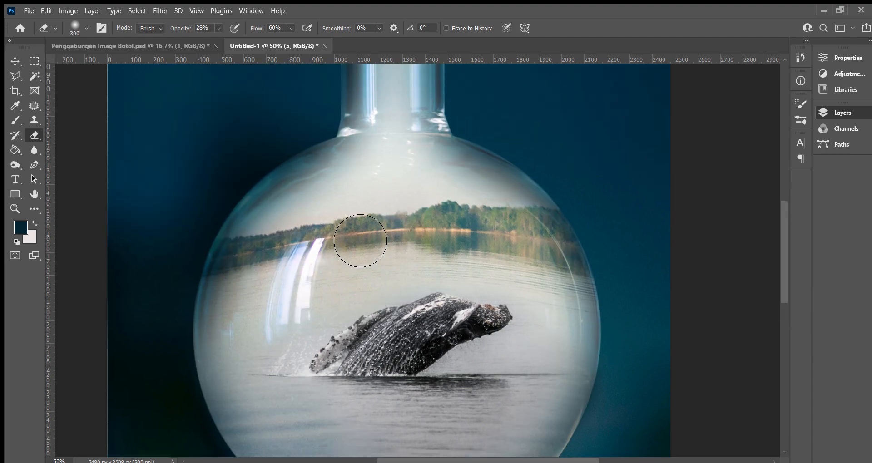
scroll(630, 377, down, 2)
scroll(609, 397, up, 3)
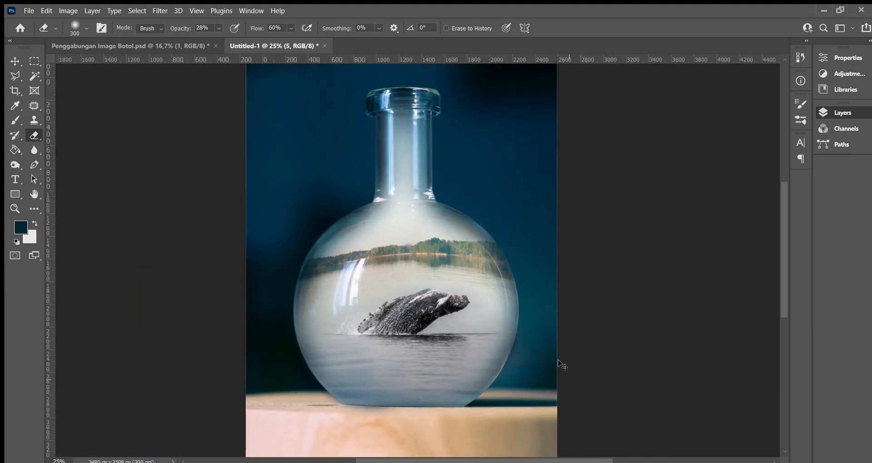
scroll(425, 232, down, 1)
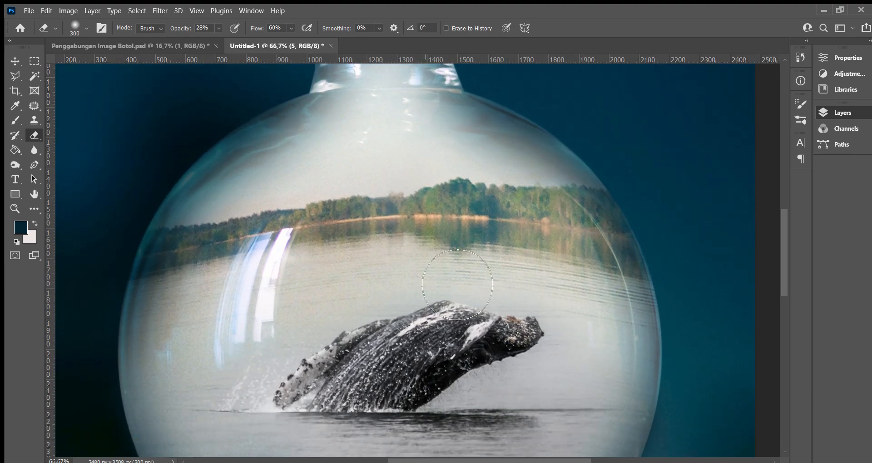
Show the seagull photo layer in front of the whale with the geese hidden, and move the photo up over the bottle.
click(685, 228)
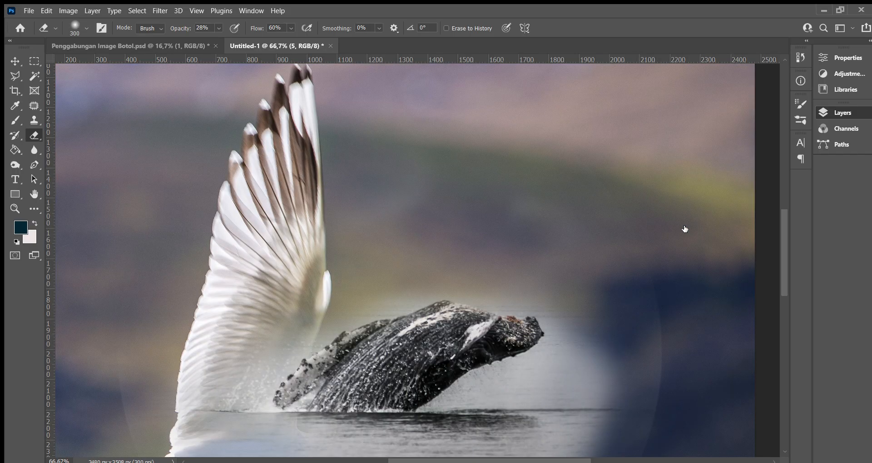
click(685, 228)
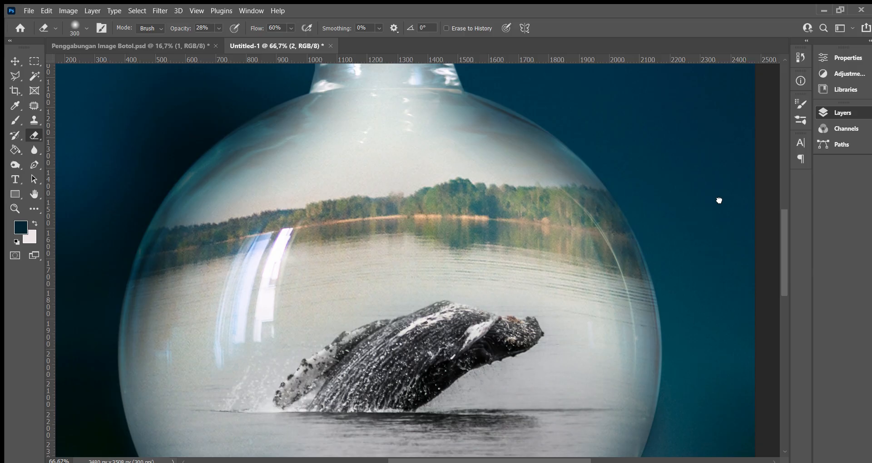
click(688, 180)
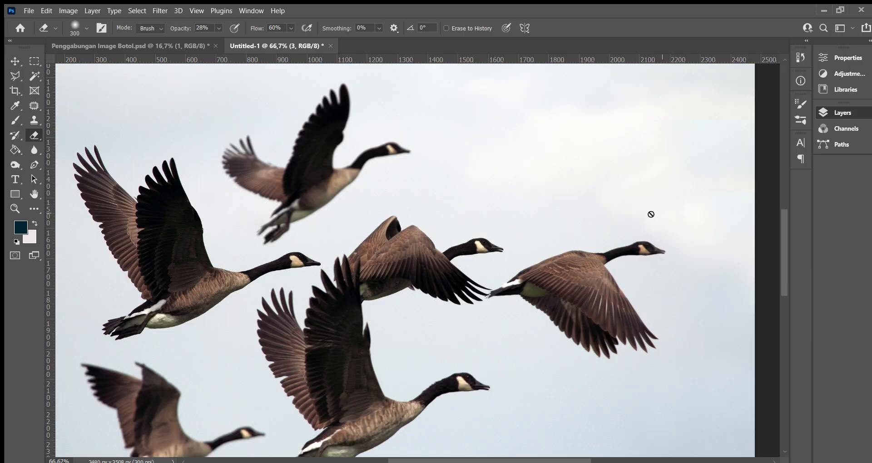
click(689, 178)
click(687, 205)
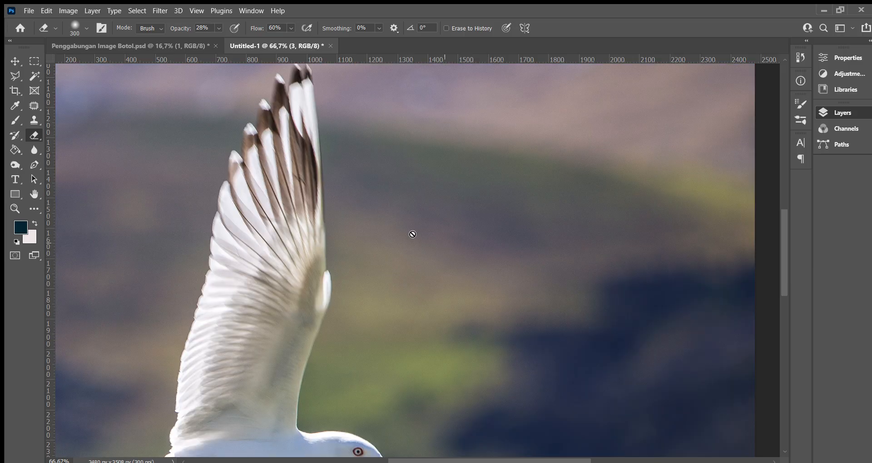
scroll(516, 323, down, 3)
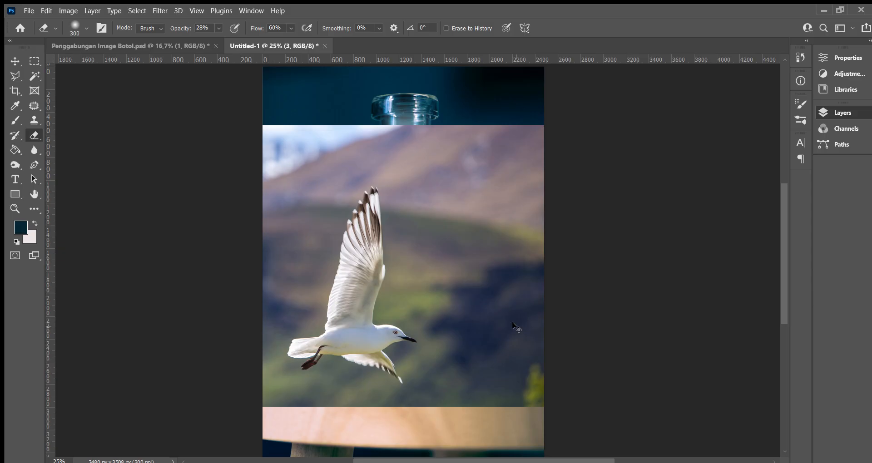
scroll(529, 323, up, 1)
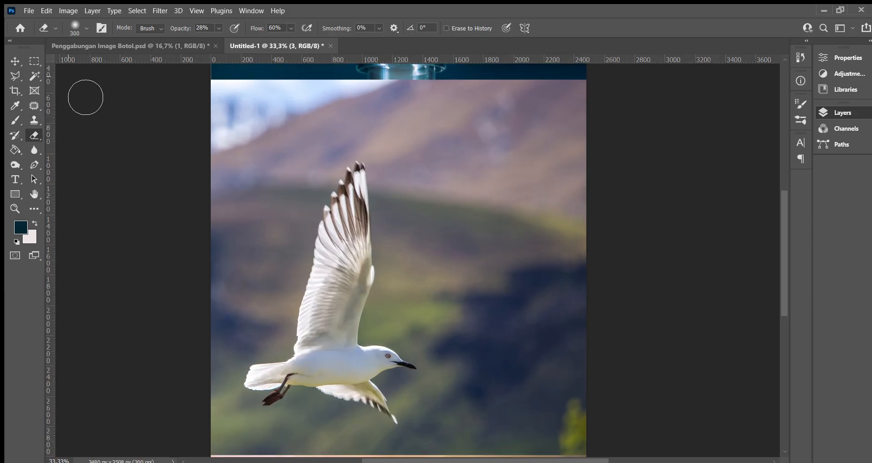
click(15, 61)
drag(425, 266, 437, 220)
Select the blurred hills around the seagull with the Magic Wand at tolerance 30, adding the brown, green and dark blue areas.
key(w)
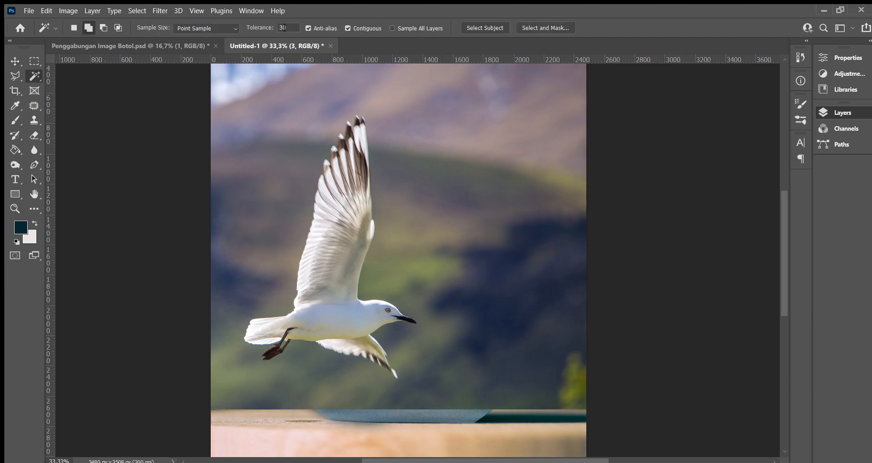
click(430, 145)
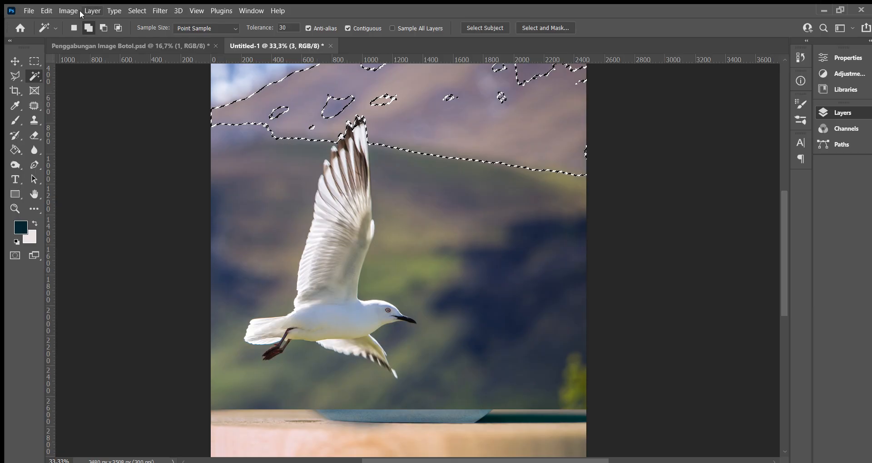
click(261, 88)
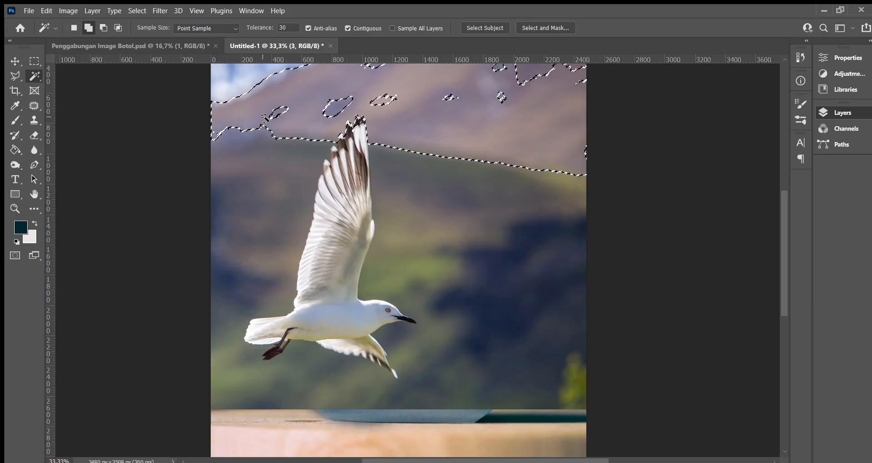
click(275, 117)
click(252, 224)
click(464, 253)
click(517, 344)
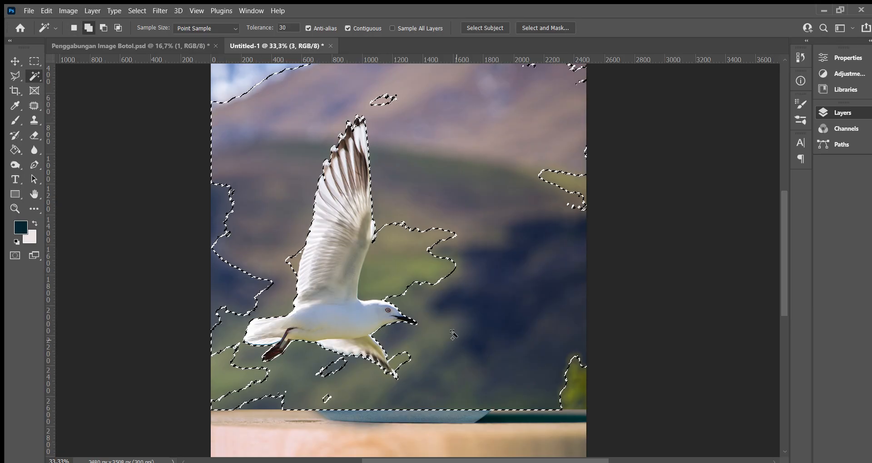
Add the remaining background patches beside the wing and below the tail to the selection, keeping the wing feathers out of it.
click(395, 264)
click(380, 100)
click(272, 243)
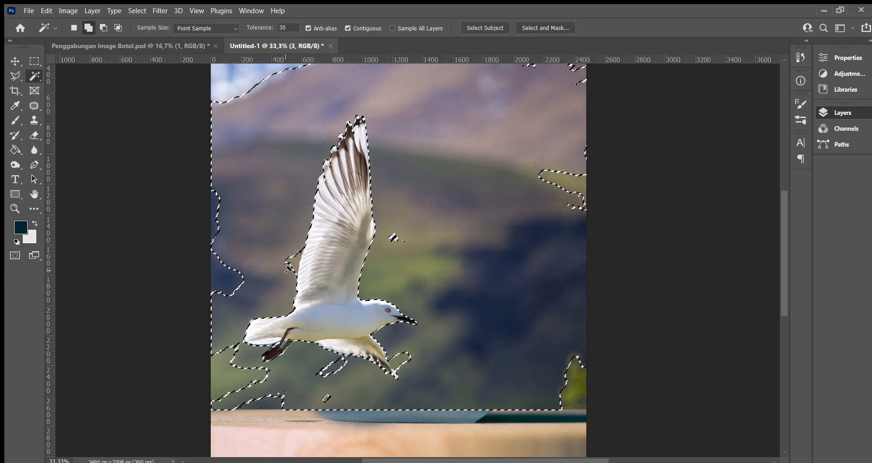
click(259, 390)
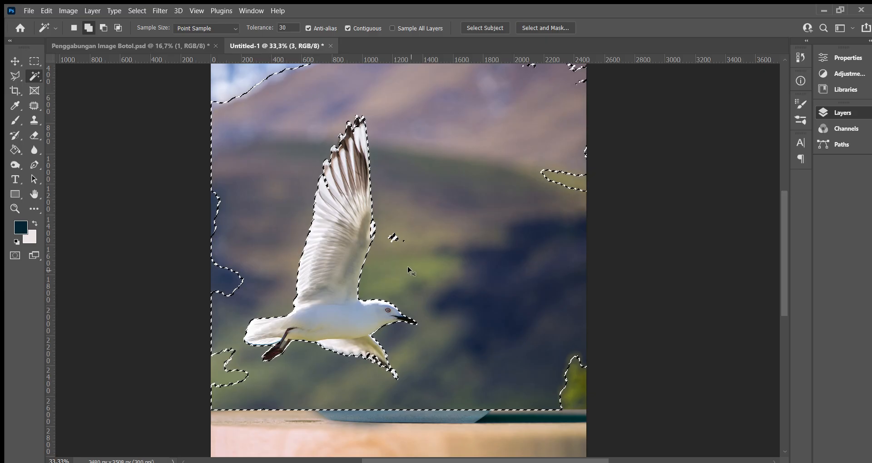
click(393, 239)
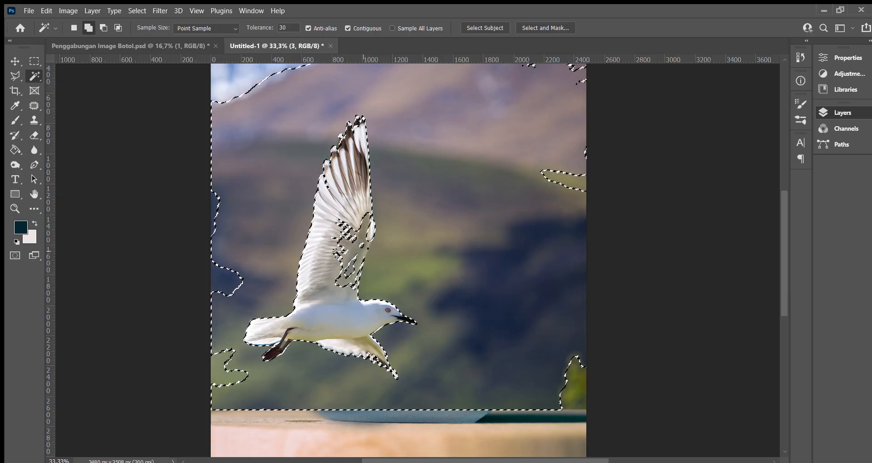
key(ctrl+z)
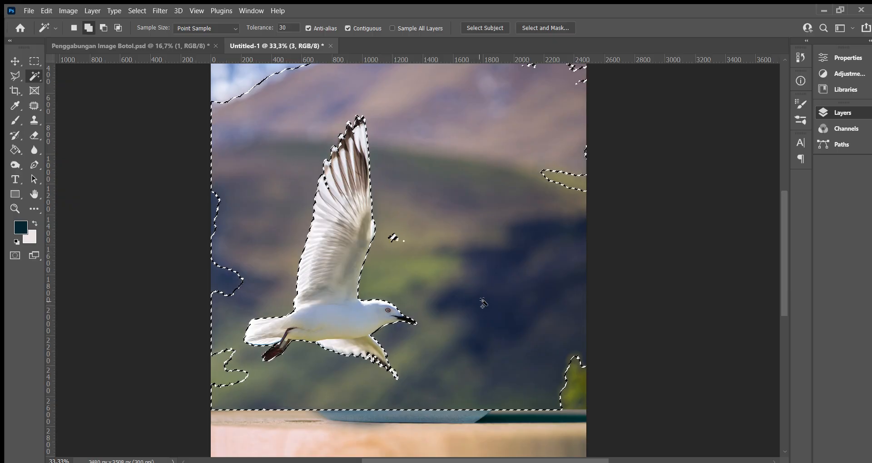
Examine the selection edge around the seagull's tail, feet and lower wing.
key(ctrl+plus)
key(ctrl+plus)
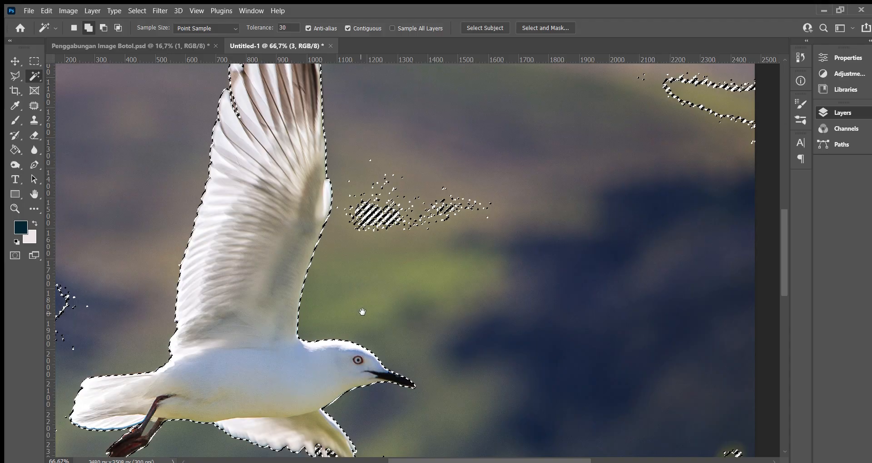
drag(364, 309, 594, 97)
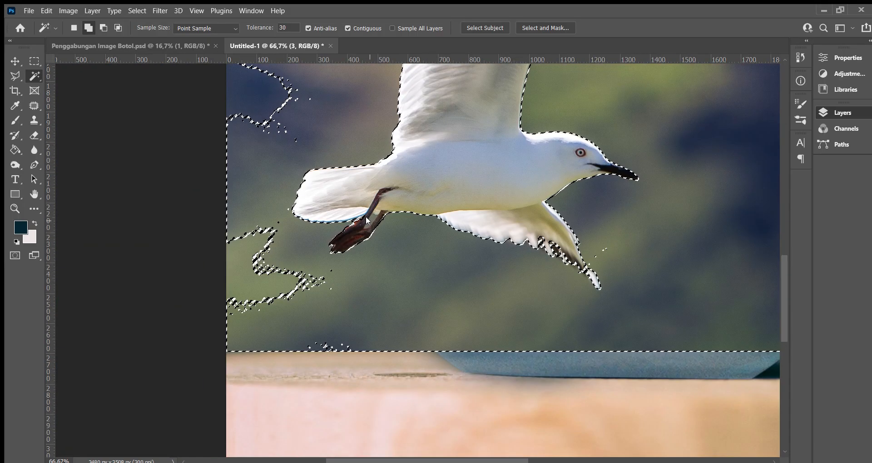
key(ctrl+plus)
key(ctrl+plus)
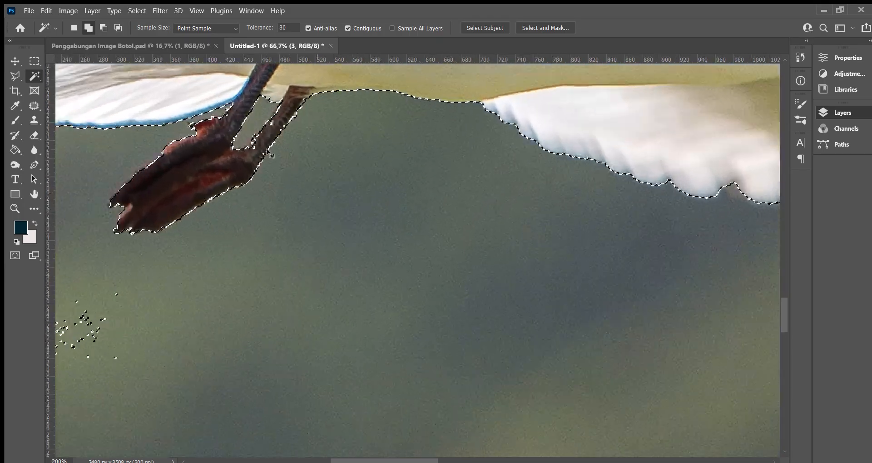
key(ctrl+minus)
key(ctrl+minus)
key(ctrl+minus)
key(ctrl+minus)
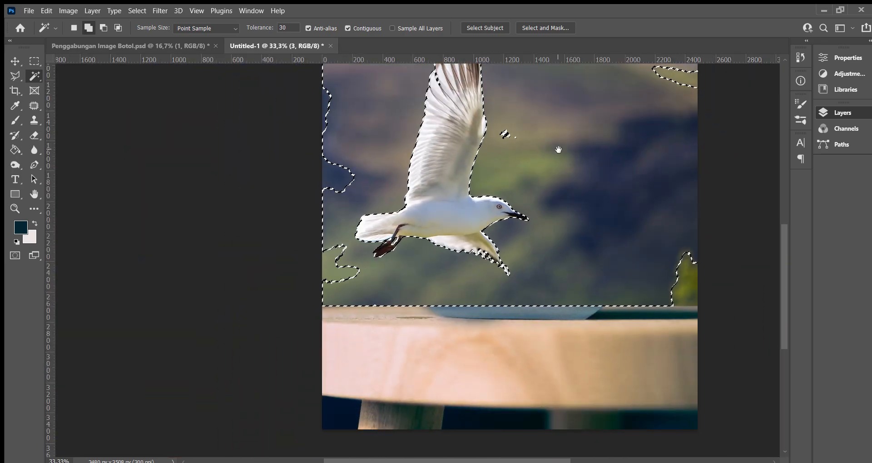
drag(557, 148, 503, 236)
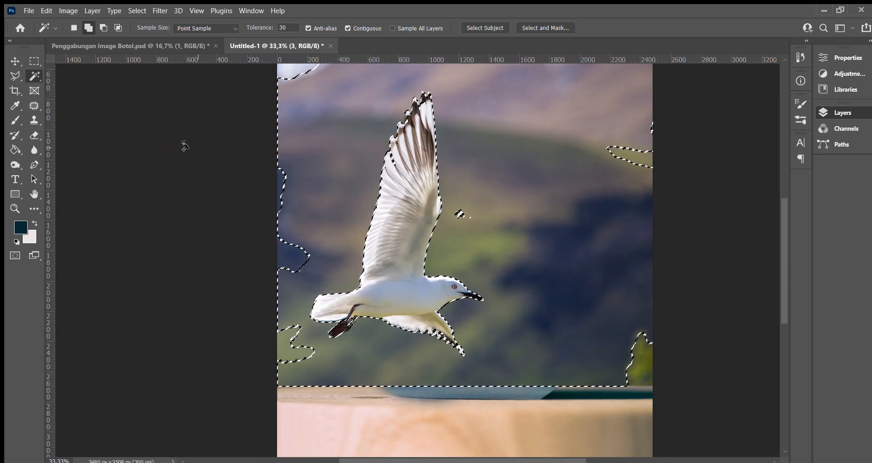
Delete the selected background from the seagull layer and clear the selection.
scroll(507, 207, up, 5)
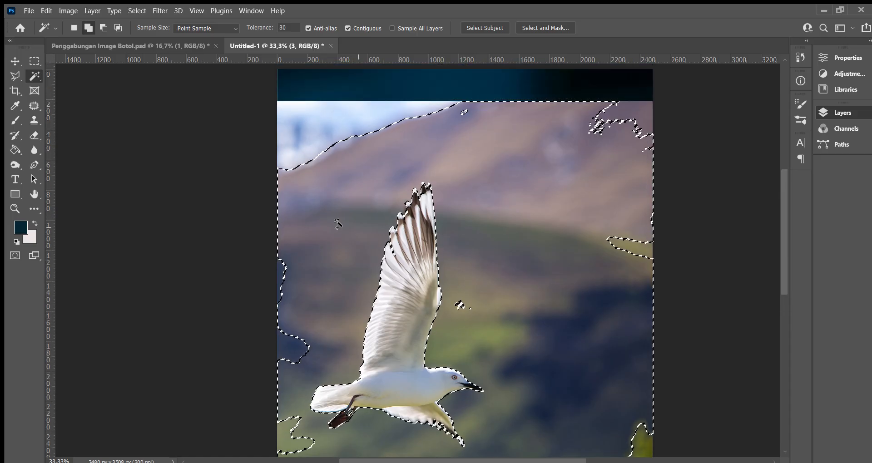
key(Delete)
key(ctrl+d)
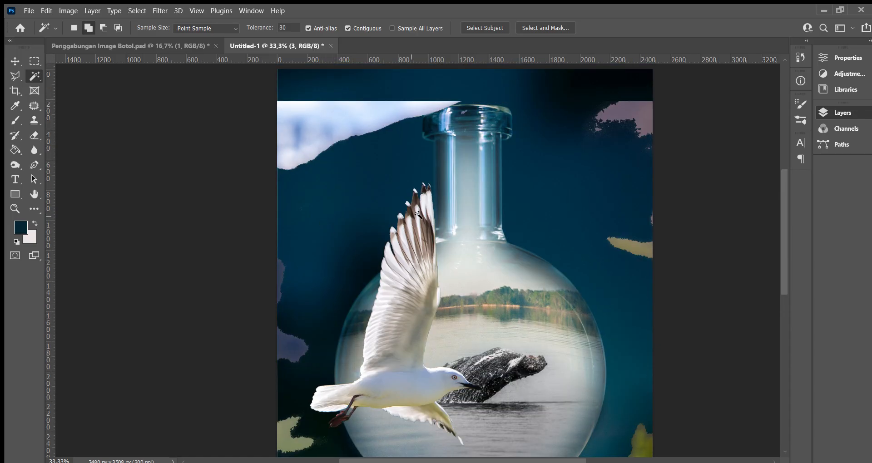
Scale the cut-out seagull layer down around its centre to about 70% of the canvas width.
drag(404, 203, 279, 200)
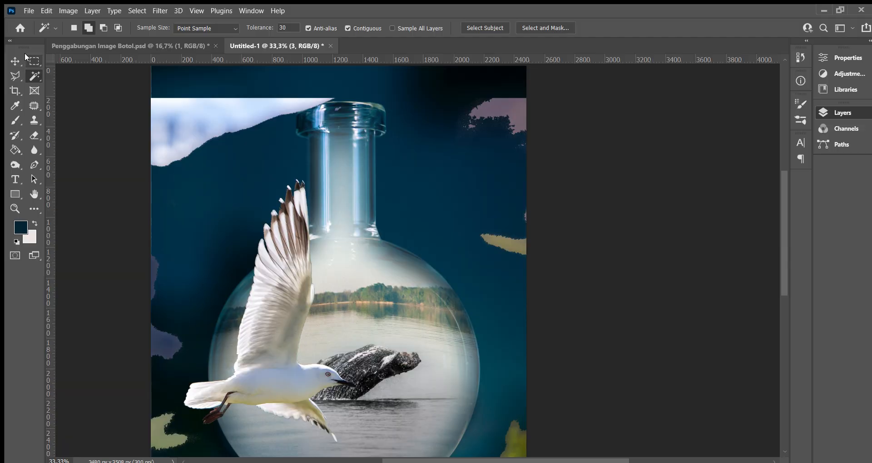
key(v)
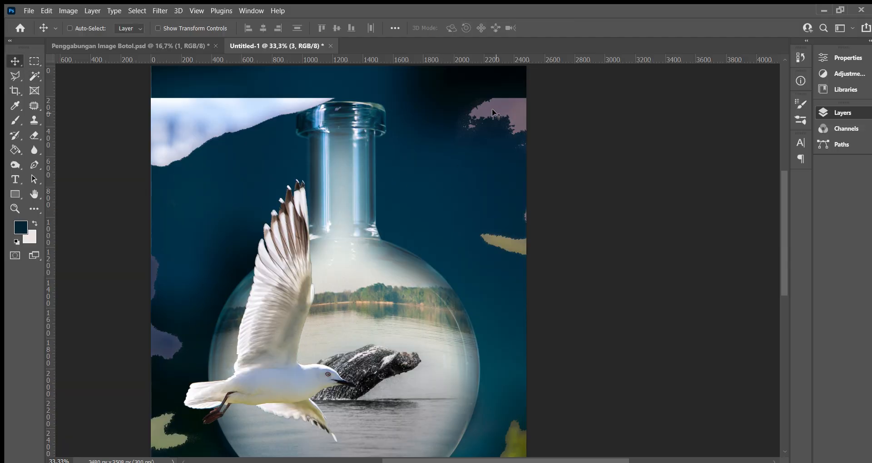
key(ctrl+t)
drag(527, 98, 469, 156)
key(Return)
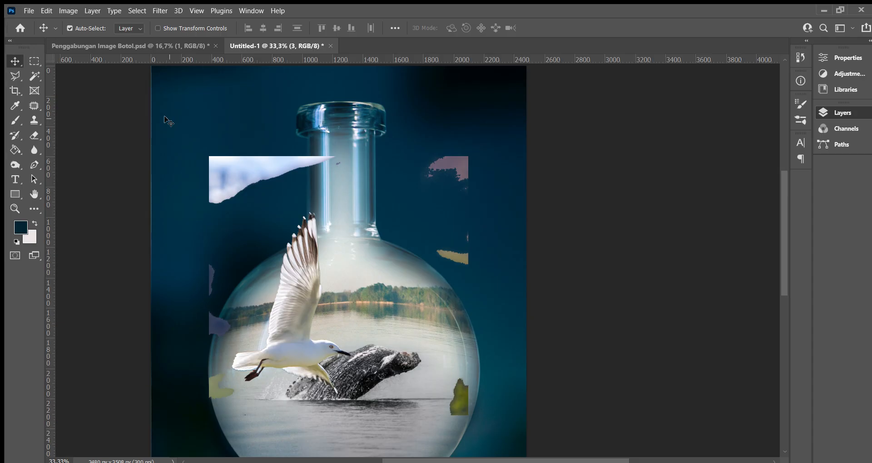
Delete the leftover background patches to the right of the seagull using rectangular selections, and clear the selection.
click(34, 60)
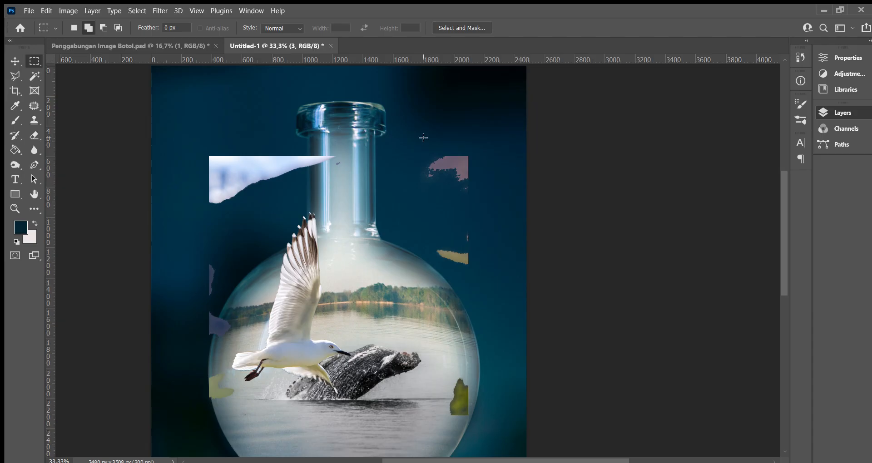
drag(420, 140, 503, 317)
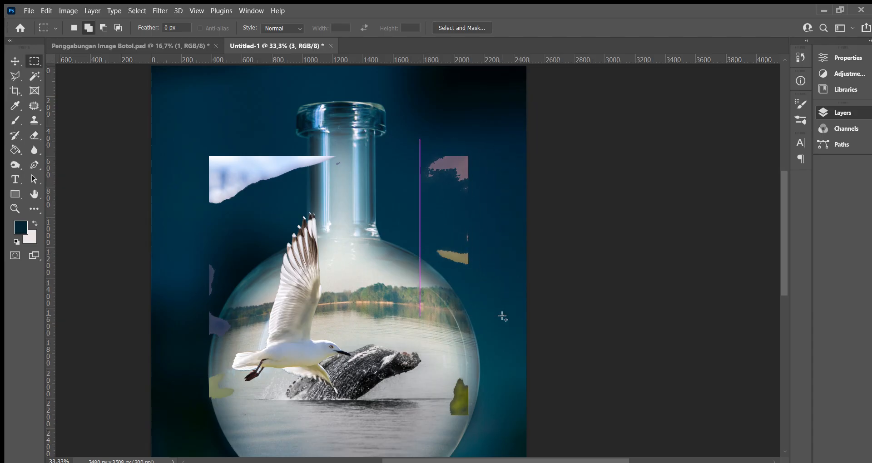
key(Delete)
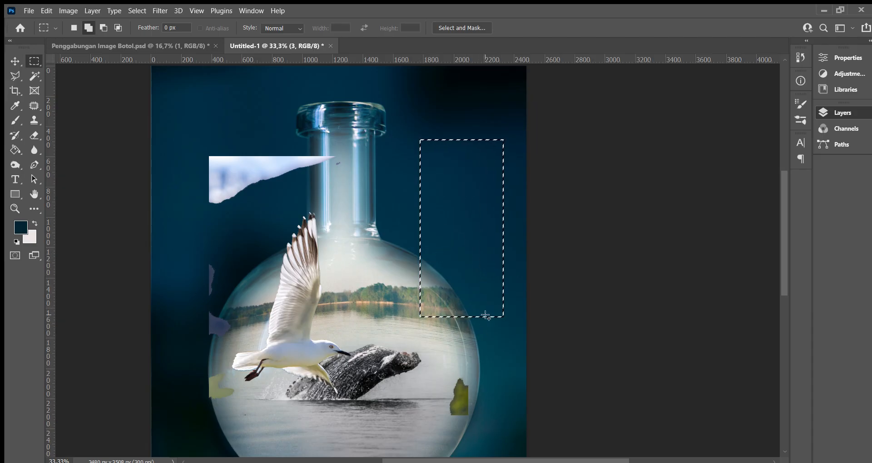
key(ctrl+d)
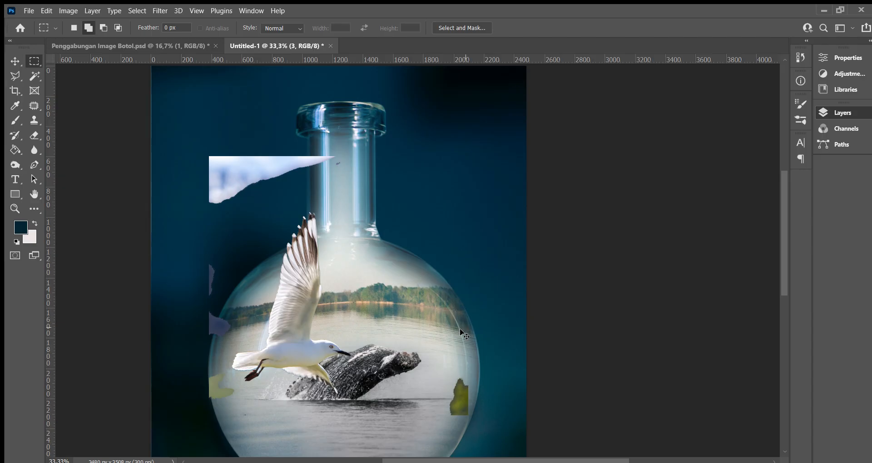
drag(433, 333, 489, 457)
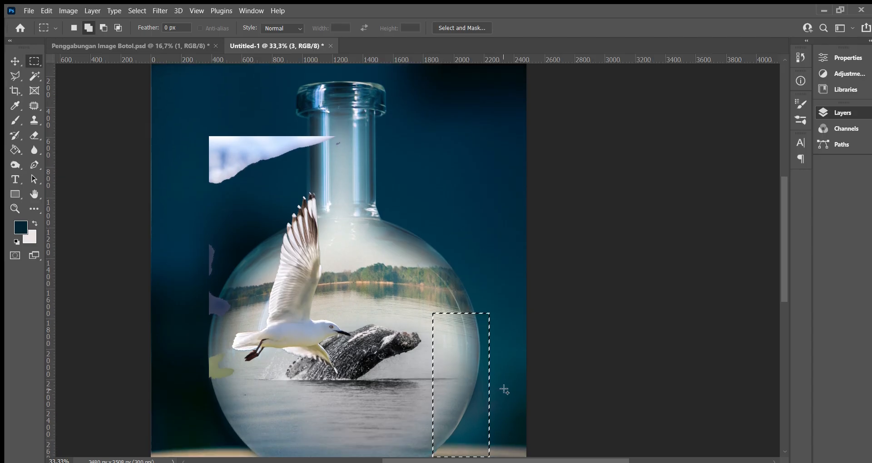
key(ctrl+d)
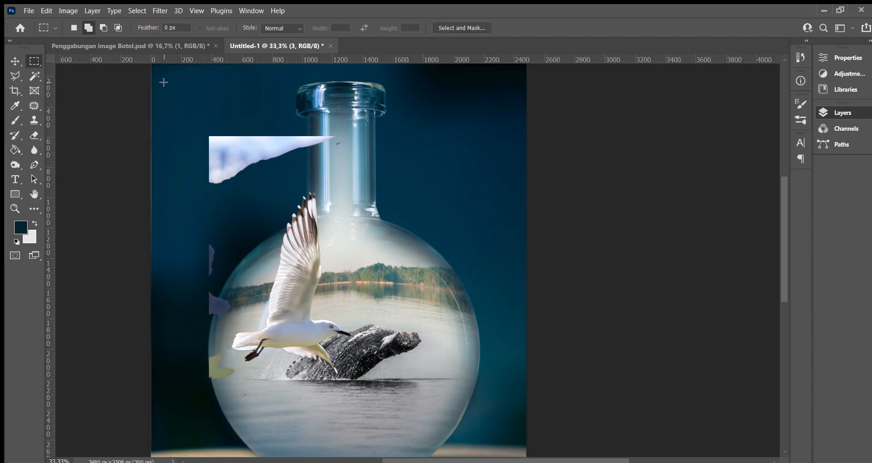
Delete the pale background remnant above the seagull and the purplish patches left of its wing using rectangular selections.
drag(164, 83, 401, 188)
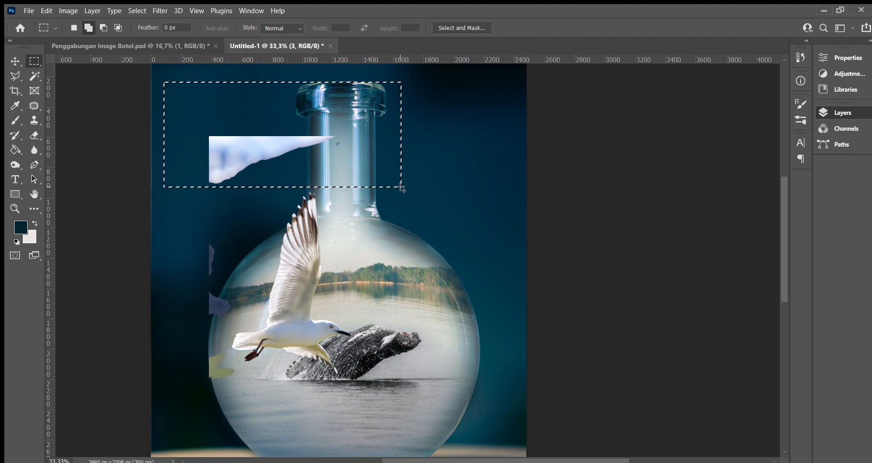
key(Delete)
mouse_move(182, 193)
mouse_down()
mouse_move(212, 308)
mouse_move(251, 321)
mouse_up()
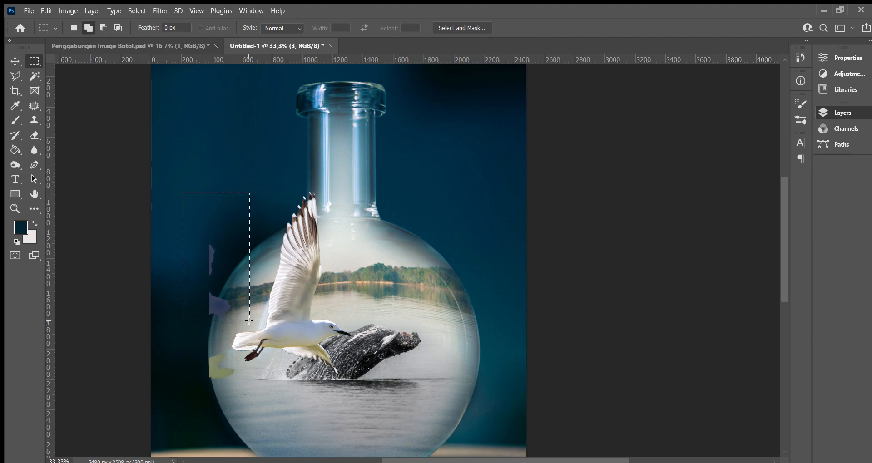
key(Delete)
Select the yellow-green remnant left of the seagull's tail, extend the selection over its right end, delete it and deselect.
click(201, 366)
drag(227, 389, 228, 390)
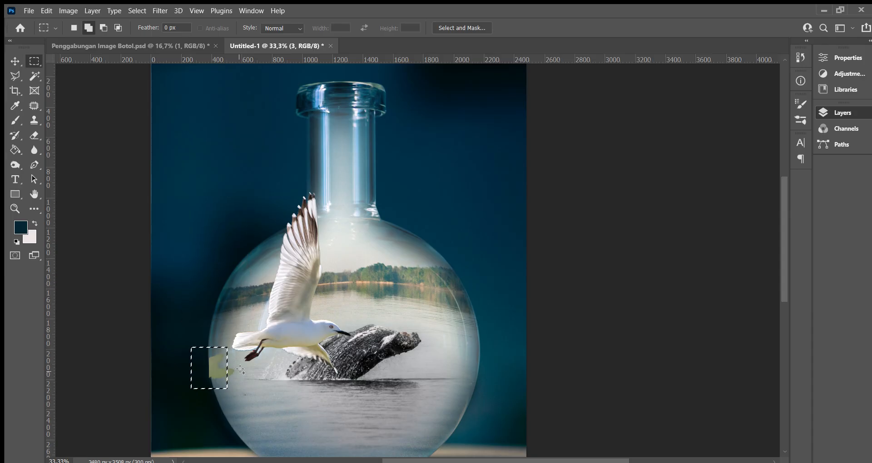
key(ctrl+plus)
key(ctrl+plus)
key(ctrl+plus)
drag(243, 307, 405, 189)
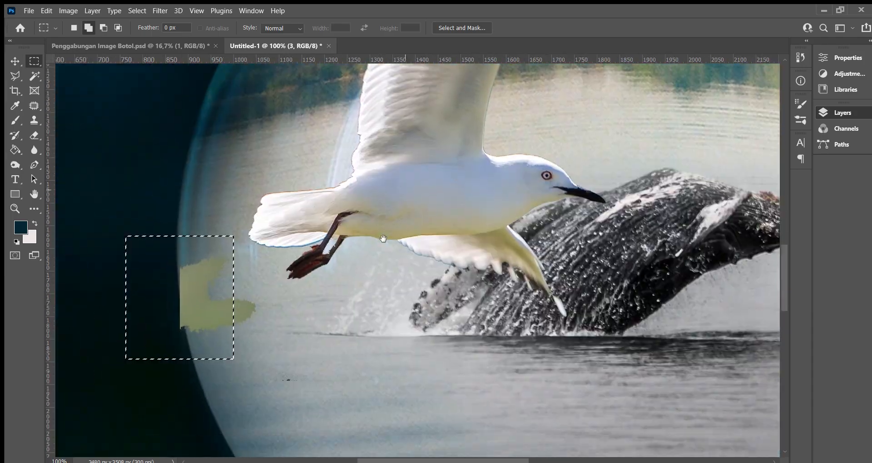
drag(384, 238, 455, 193)
drag(280, 222, 344, 308)
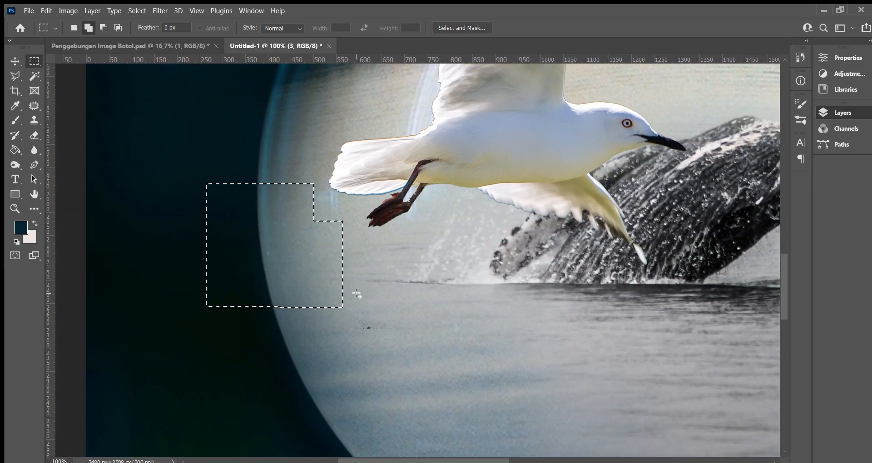
key(ctrl+d)
Select and delete the small dark speck over the water below the seagull's feet, and clear the selection.
drag(445, 367, 325, 294)
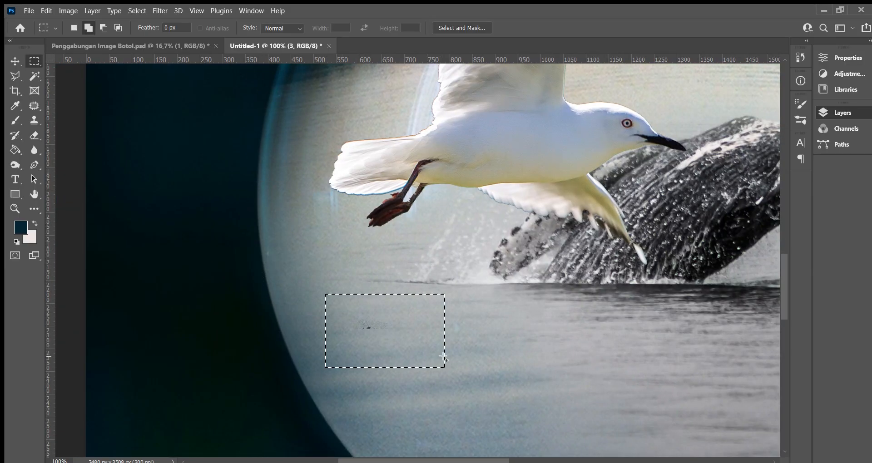
key(ctrl+d)
drag(431, 333, 252, 416)
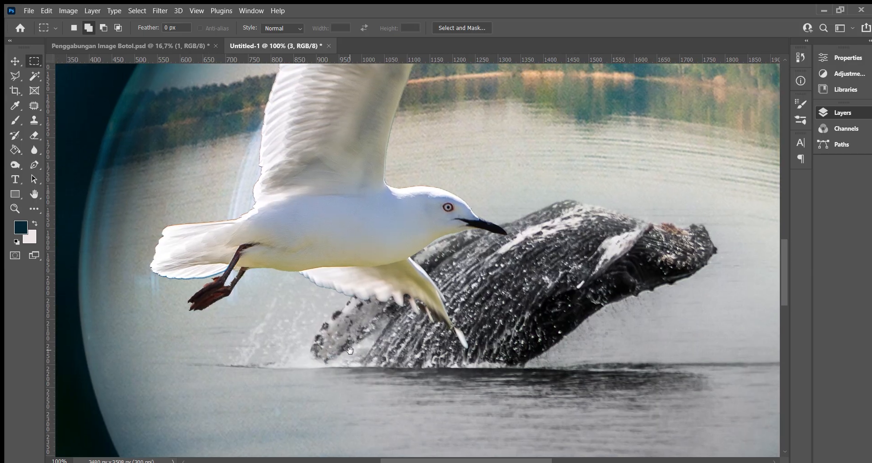
drag(487, 306, 272, 430)
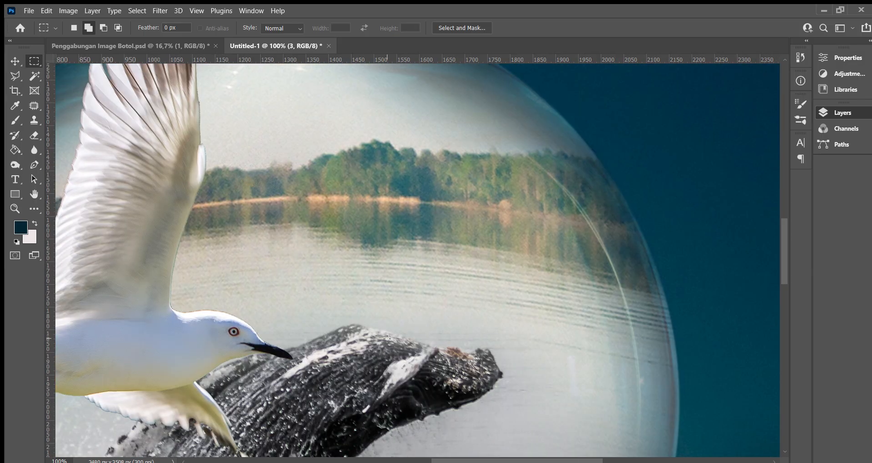
key(ctrl+minus)
key(ctrl+minus)
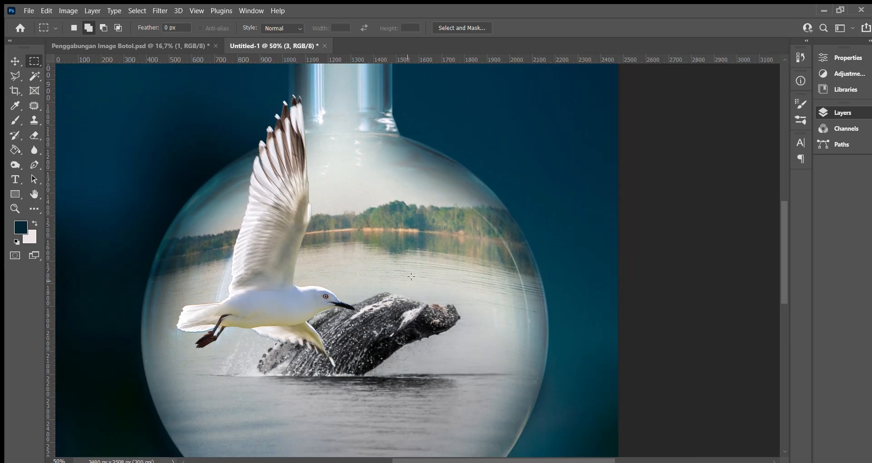
Move the seagull up so its wing overlaps the bottle's neck and its body sits over the bottle's shoulder.
click(15, 61)
scroll(458, 243, up, 5)
drag(282, 365, 374, 231)
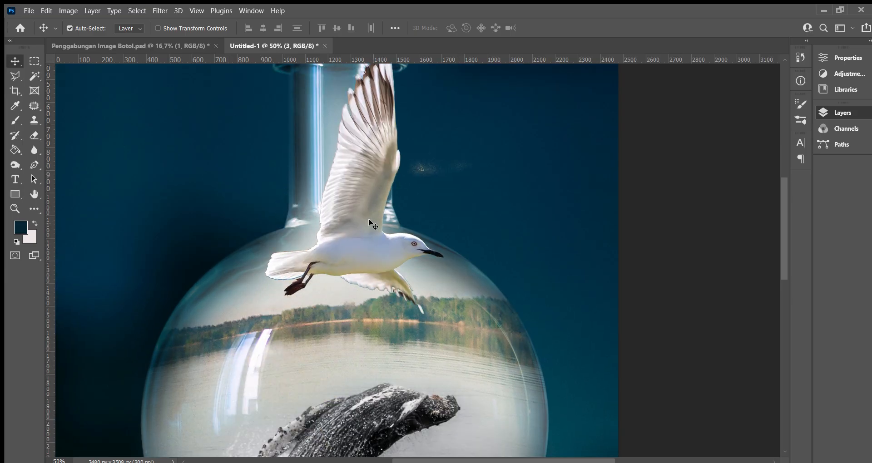
scroll(374, 231, up, 3)
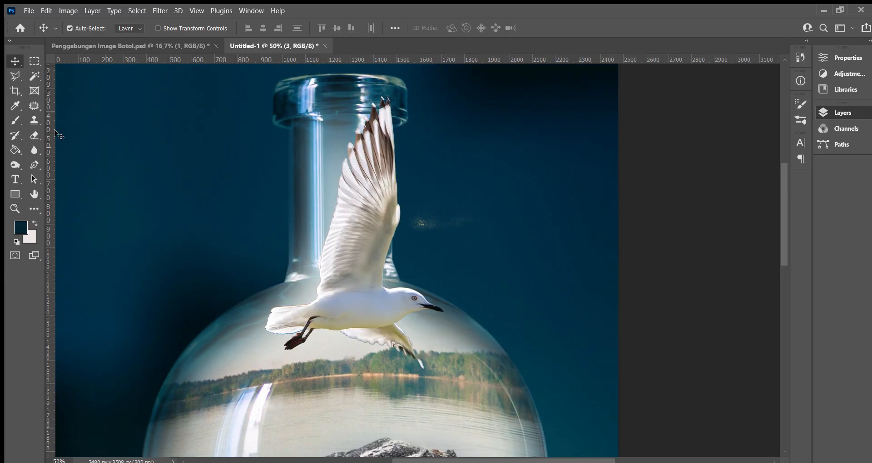
Draw a rectangular selection around the faint residue right of the wing, nudge it left, delete the residue and deselect.
click(35, 61)
drag(410, 198, 533, 262)
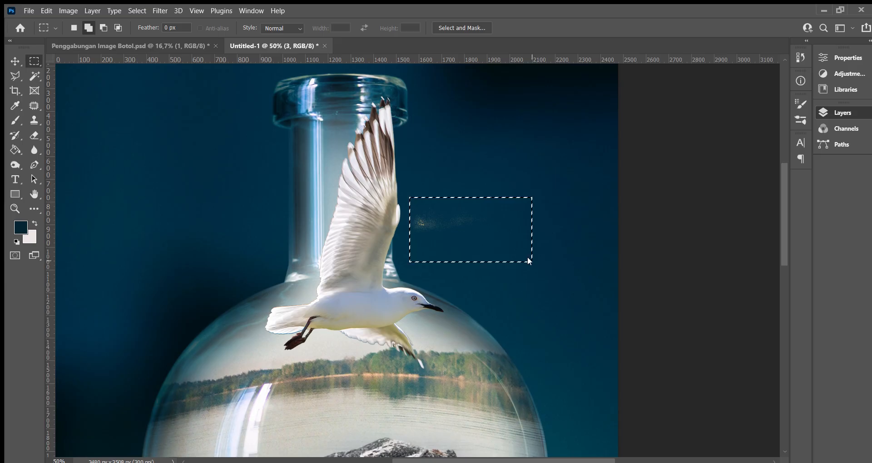
key(Left)
key(Left)
key(Left)
key(Left)
key(Left)
key(Left)
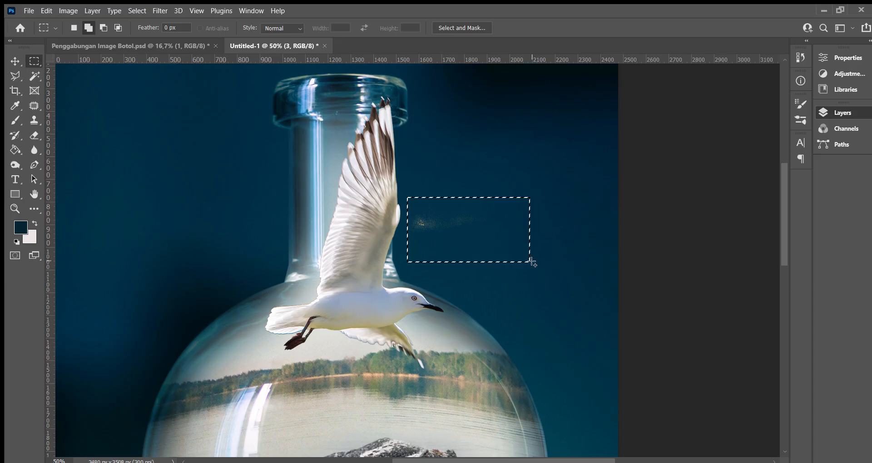
key(Delete)
key(ctrl+d)
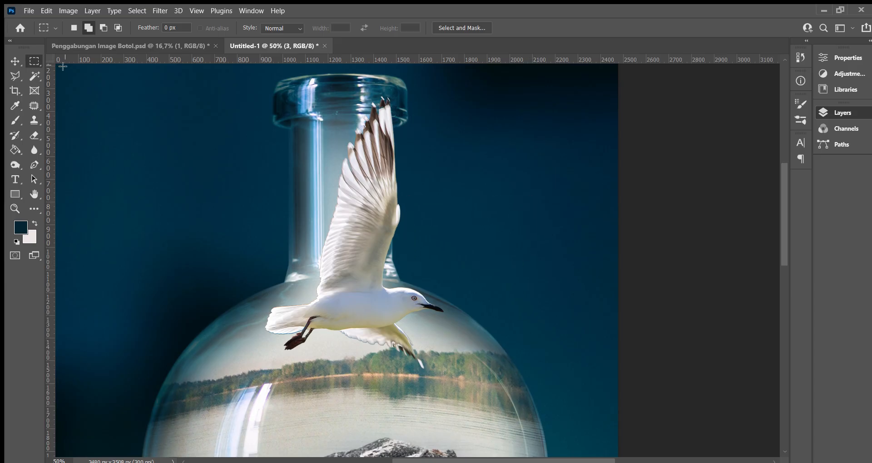
key(v)
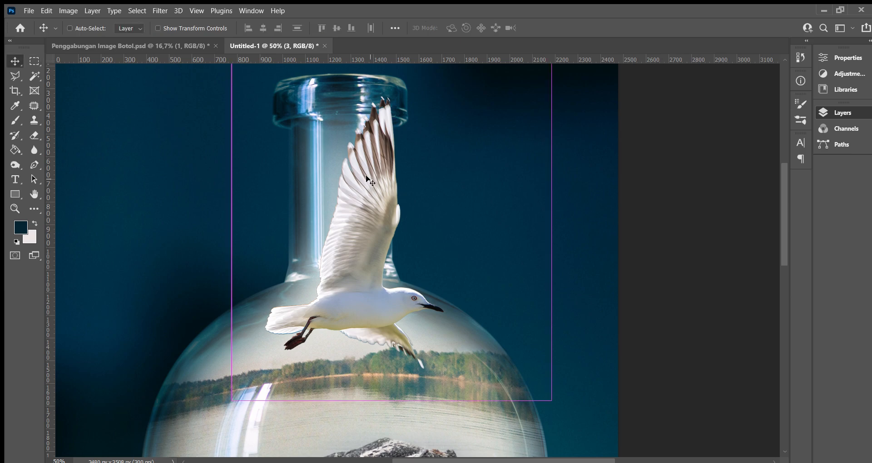
key(ctrl+t)
scroll(547, 246, up, 3)
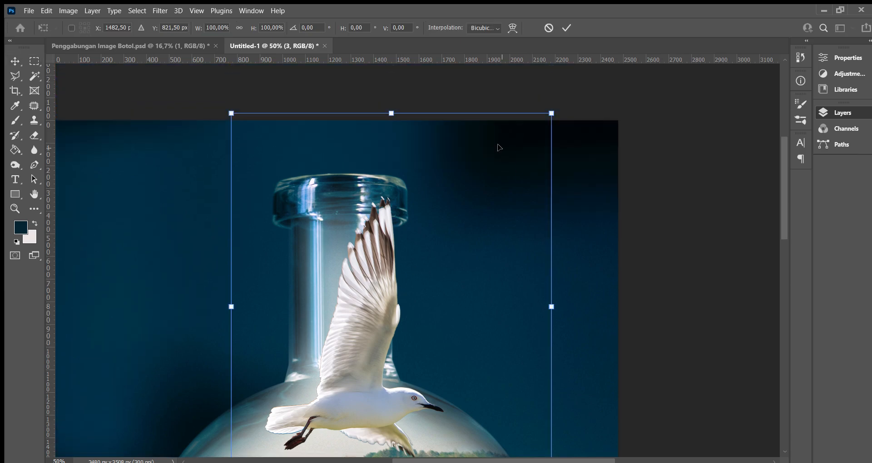
Frame the whole seagull with a rectangular selection, invert it, delete the stray pixels outside and clear the selection.
click(34, 61)
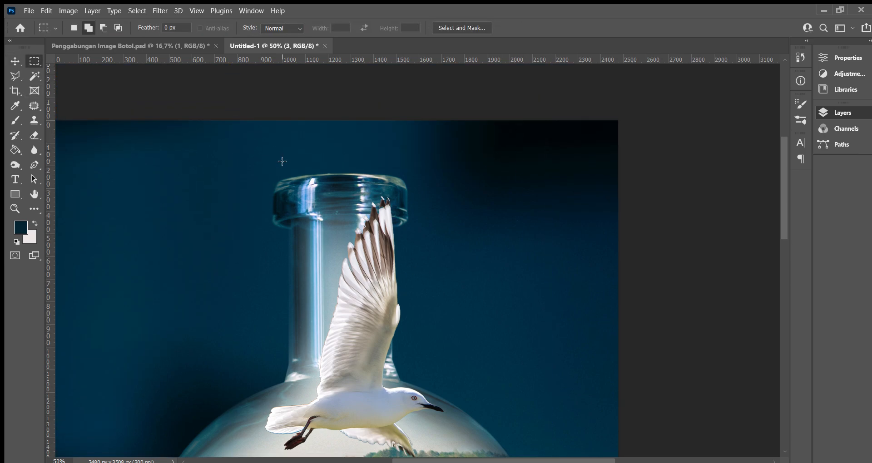
scroll(271, 141, down, 3)
drag(271, 140, 469, 385)
key(Left)
key(Left)
key(Left)
key(Left)
key(Left)
key(Left)
key(Left)
key(Left)
key(Left)
key(Left)
key(Left)
key(Left)
key(Left)
key(Left)
key(Left)
key(Left)
key(Left)
key(Left)
key(Left)
key(Left)
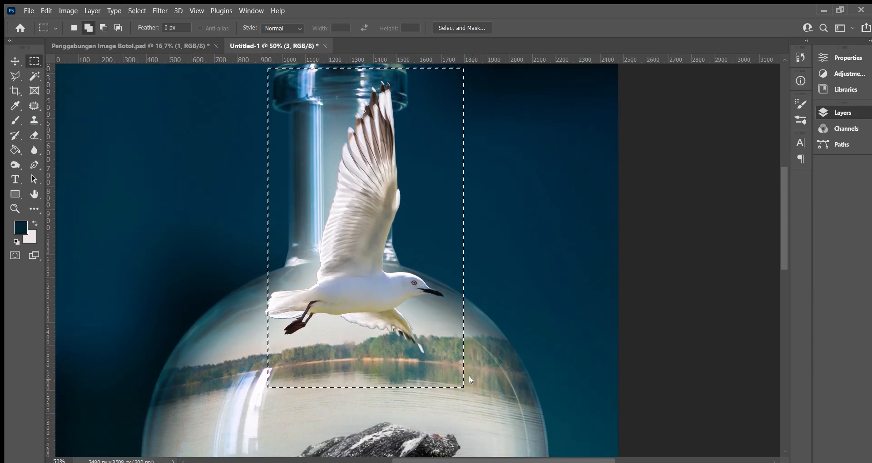
key(Left)
key(Left)
key(Left)
key(Left)
key(Left)
key(Left)
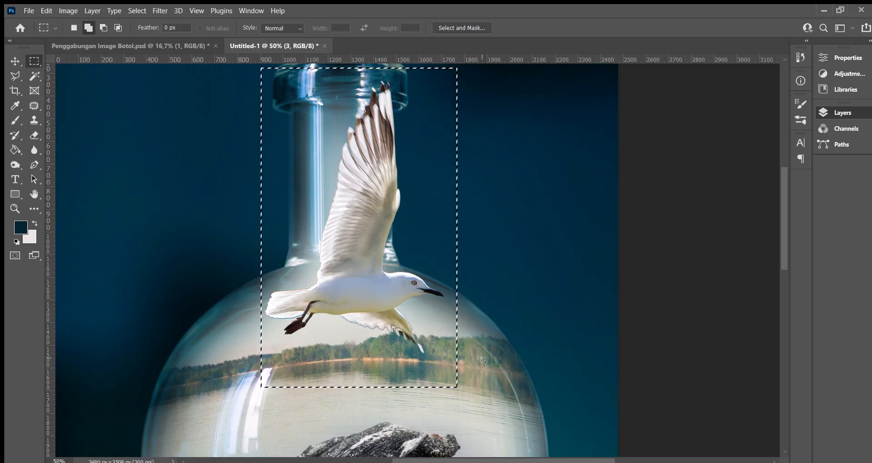
key(ctrl+shift+i)
key(ctrl+d)
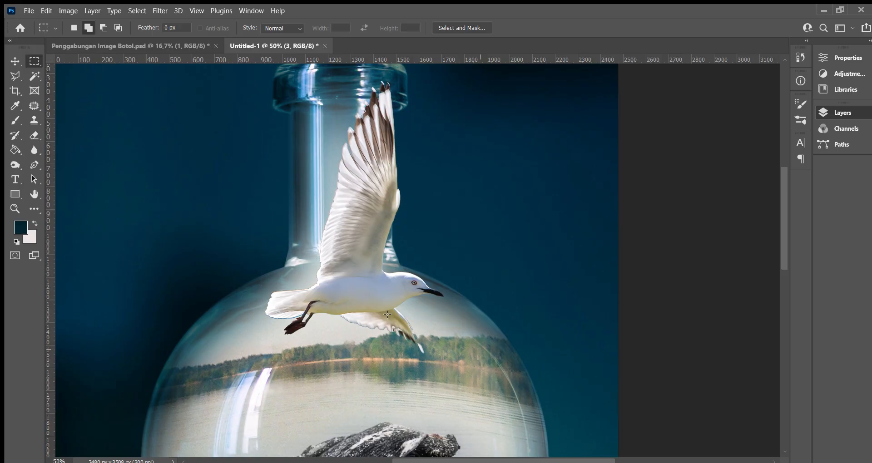
Scale the seagull down to 28.46% and place it in the dark area just right of the bottle's neck.
click(12, 60)
drag(353, 279, 341, 307)
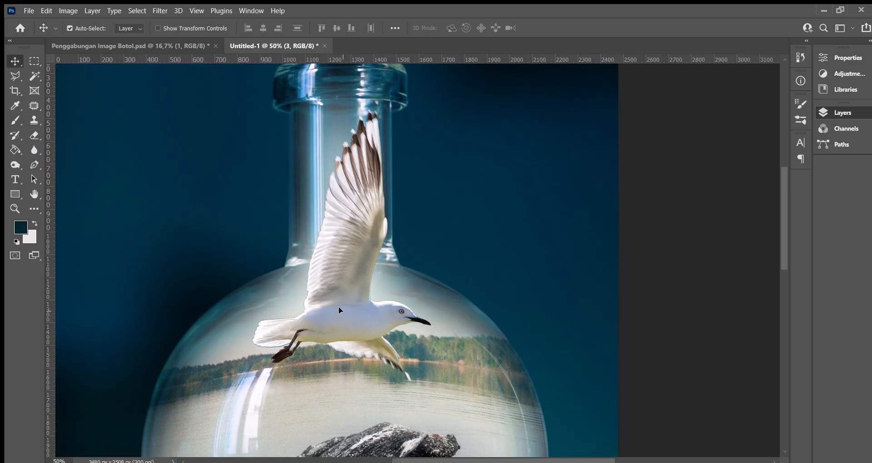
key(ctrl+t)
scroll(400, 261, up, 4)
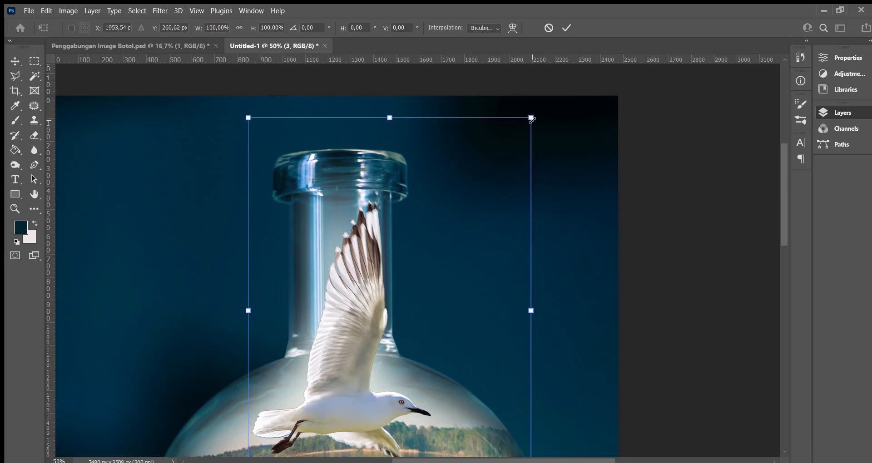
drag(531, 119, 506, 152)
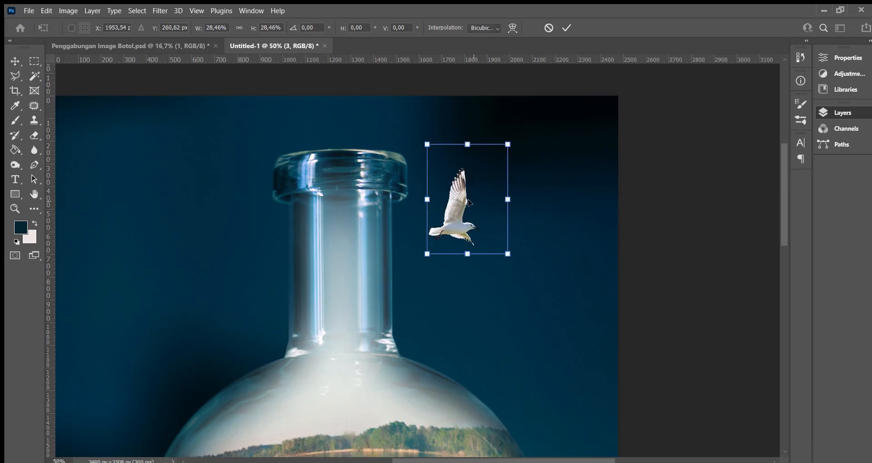
key(Return)
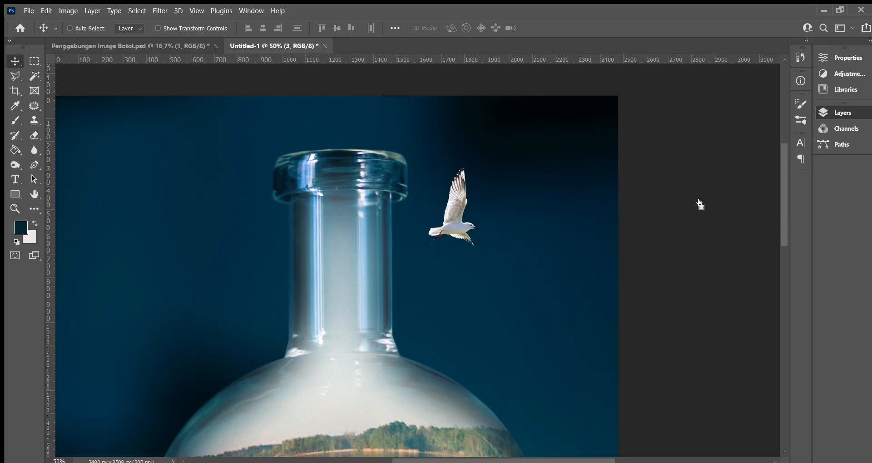
Load the seagull layer's outline as a selection, desaturate the bird to grayscale and clear the selection.
key(ctrl+plus)
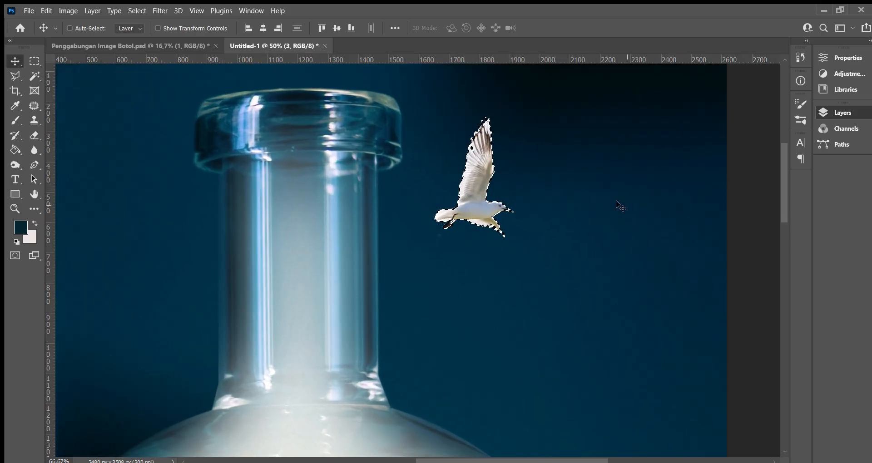
key(ctrl+plus)
key(ctrl+plus)
drag(579, 126, 450, 300)
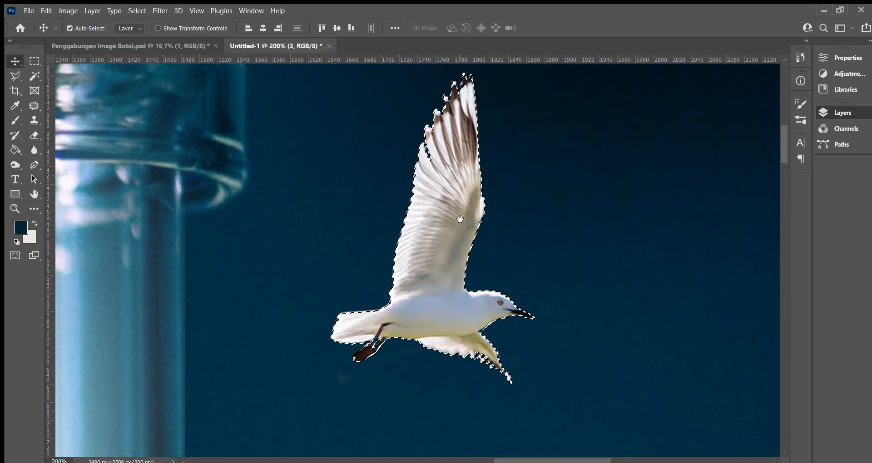
drag(459, 219, 398, 300)
key(ctrl+shift+u)
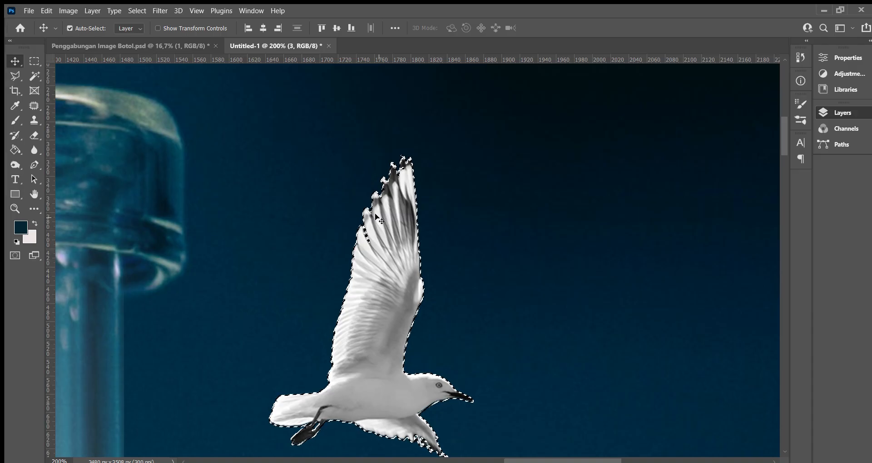
key(ctrl+d)
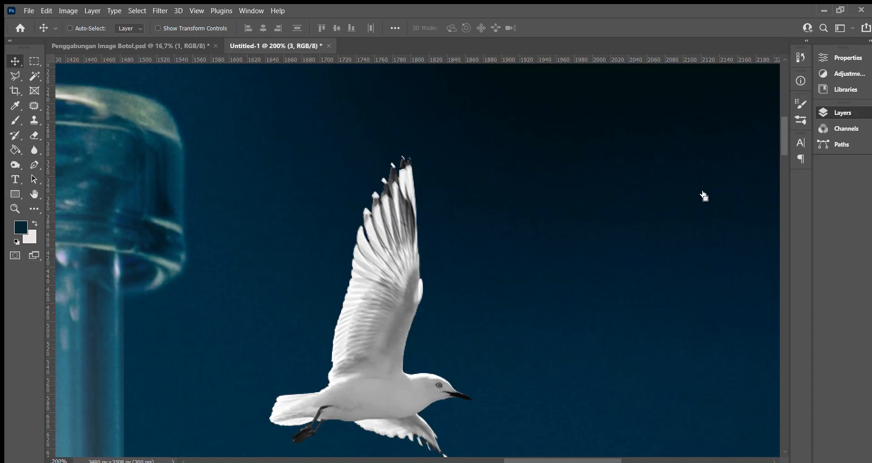
Move the seagull from beside the bottle into the middle of the bottle's neck.
key(ctrl+t)
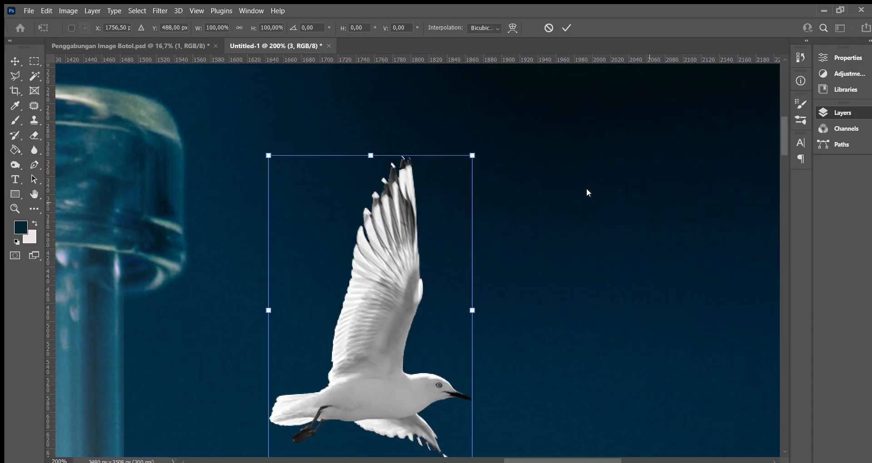
click(13, 58)
drag(193, 208, 387, 60)
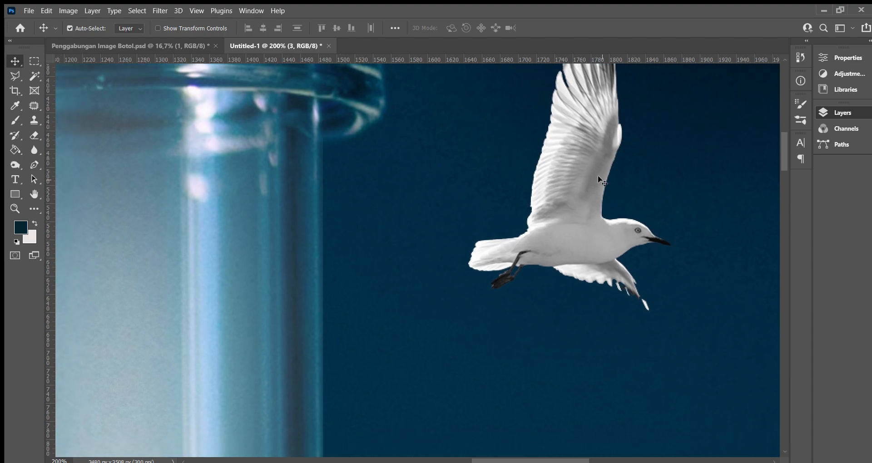
drag(546, 186, 205, 281)
drag(205, 280, 444, 118)
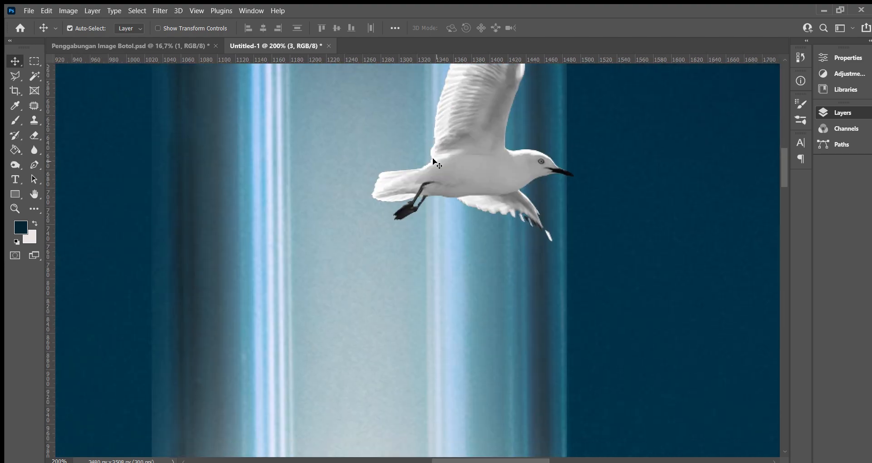
key(ctrl+minus)
drag(507, 248, 560, 174)
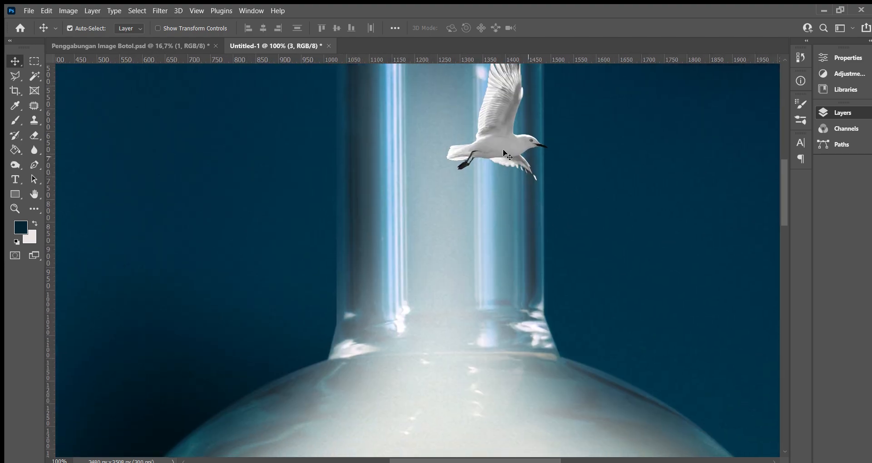
drag(504, 150, 451, 221)
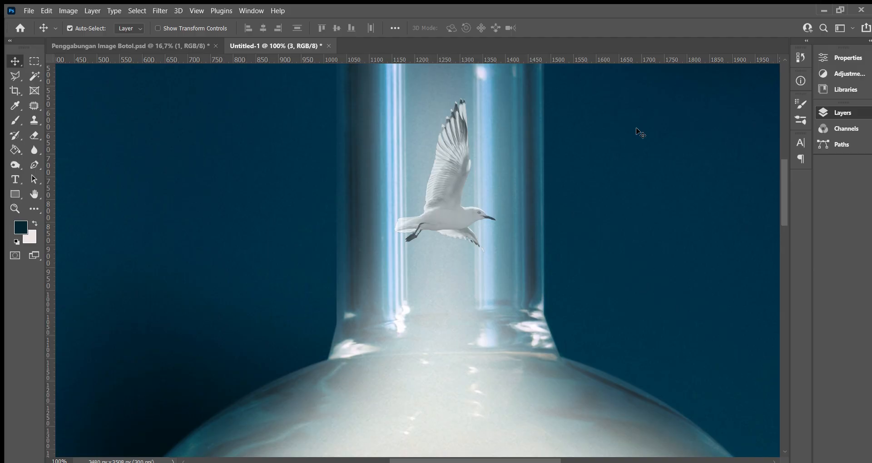
key(0)
key(0)
key(0)
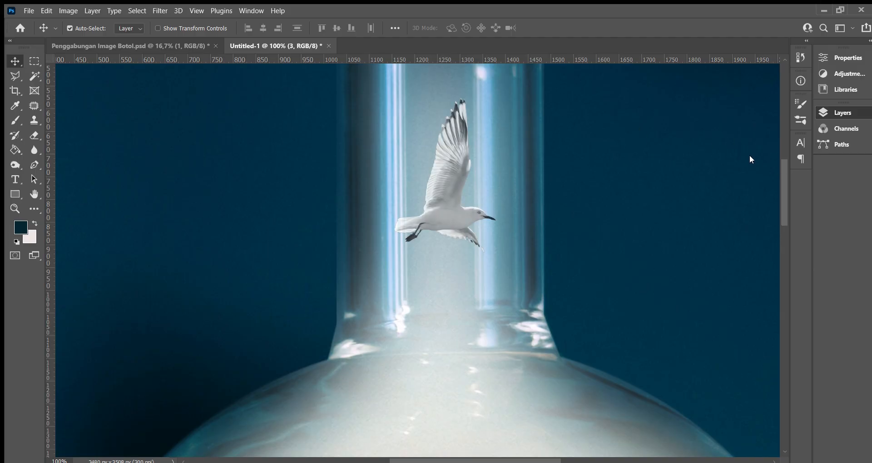
scroll(549, 232, up, 2)
drag(417, 265, 424, 270)
Load the seagull's outline as a selection, soften its tail and wing edges with a 25 px Eraser at 28% opacity, and deselect.
ctrl+click(705, 202)
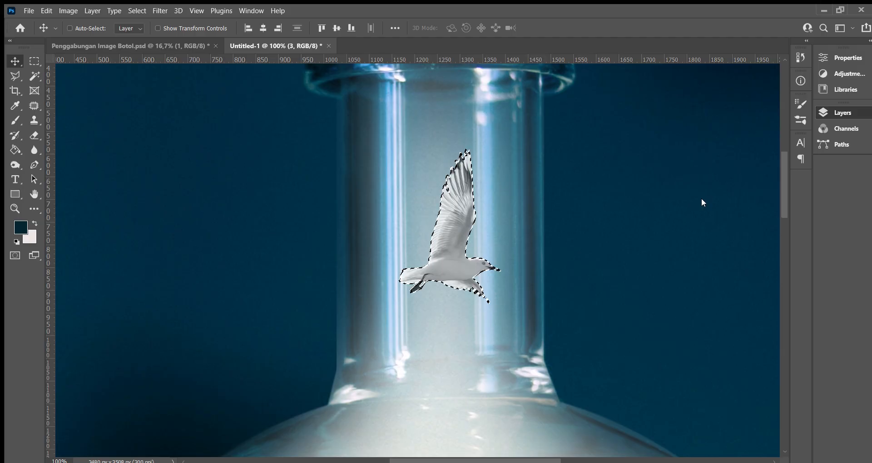
key(ctrl+plus)
key(ctrl+plus)
key(ctrl+plus)
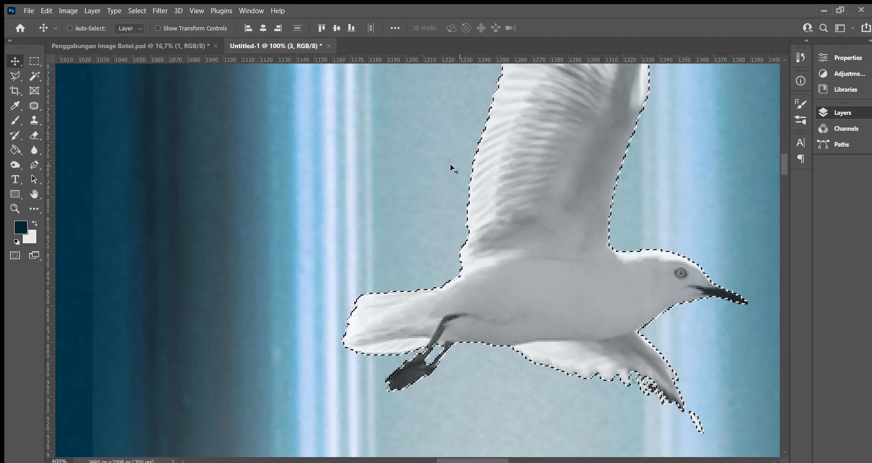
key(e)
key(bracketleft)
key(bracketleft)
key(bracketleft)
key(bracketleft)
key(bracketleft)
key(bracketleft)
key(bracketleft)
key(bracketleft)
key(bracketleft)
key(bracketleft)
key(bracketleft)
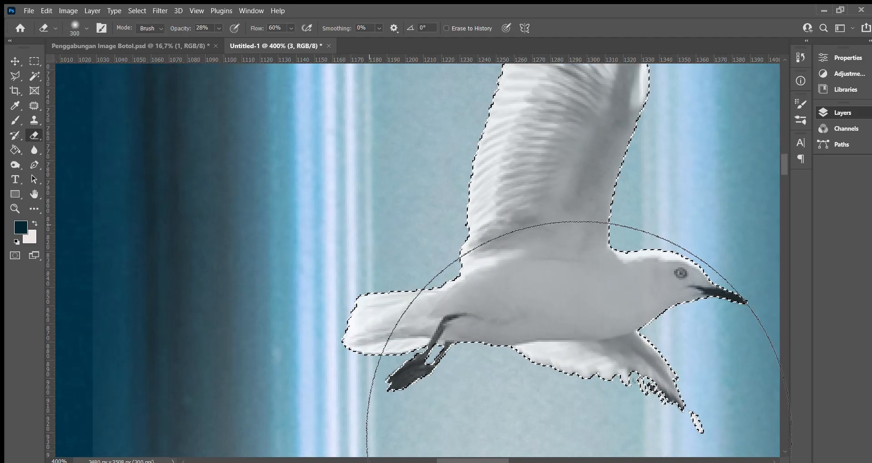
key(bracketleft)
key(bracketleft)
key(bracketleft)
key(bracketleft)
key(bracketleft)
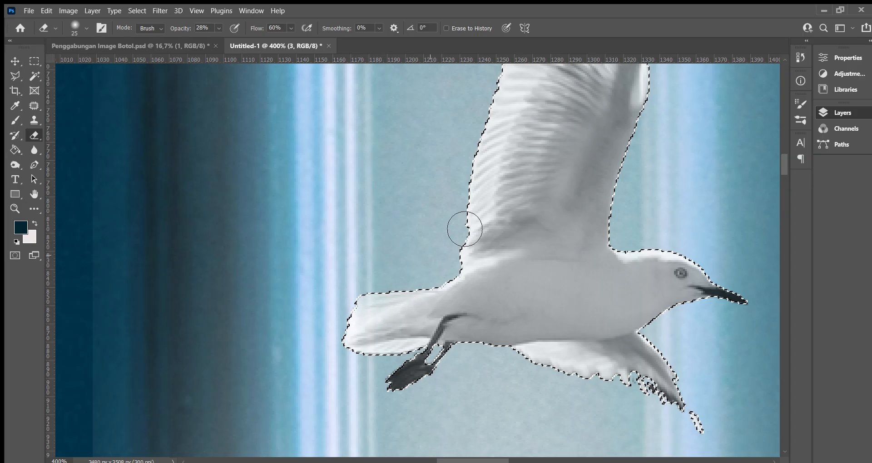
mouse_move(448, 146)
mouse_down()
mouse_move(358, 268)
mouse_move(357, 285)
mouse_up()
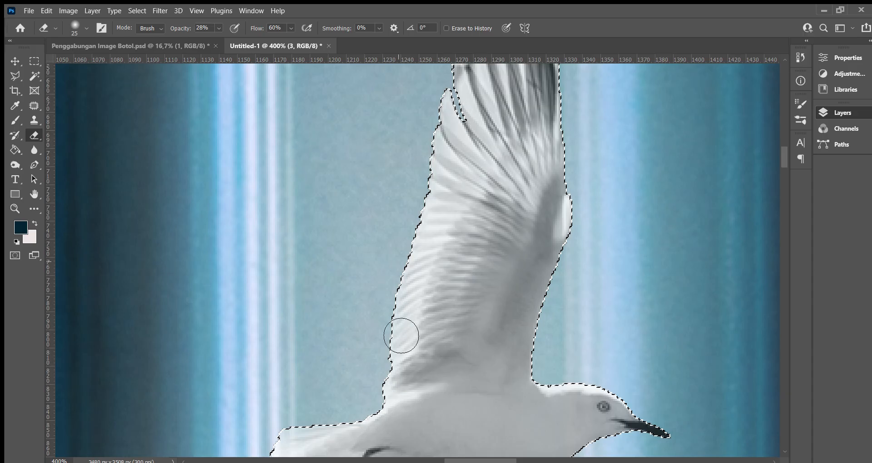
scroll(458, 185, up, 3)
mouse_move(403, 178)
mouse_down()
mouse_move(339, 302)
mouse_move(344, 145)
mouse_move(361, 39)
mouse_up()
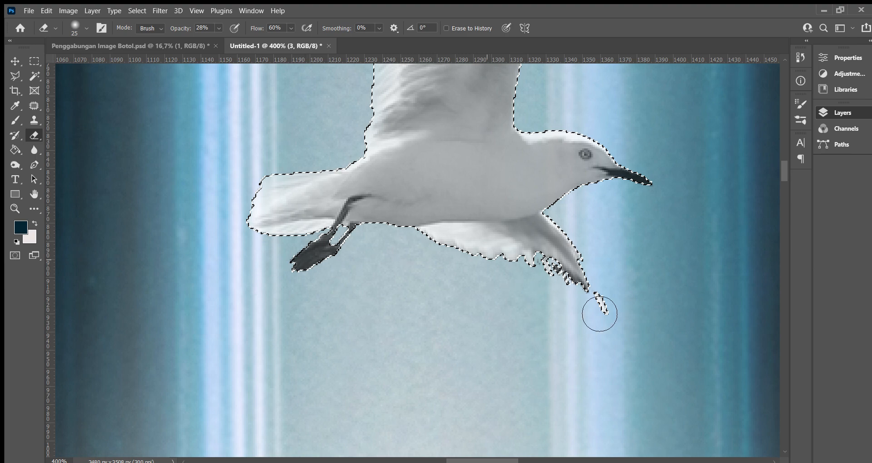
key(ctrl+d)
Move the seagull slightly lower inside the bottle's neck.
key(ctrl+minus)
key(ctrl+minus)
key(ctrl+minus)
key(ctrl+minus)
key(ctrl+minus)
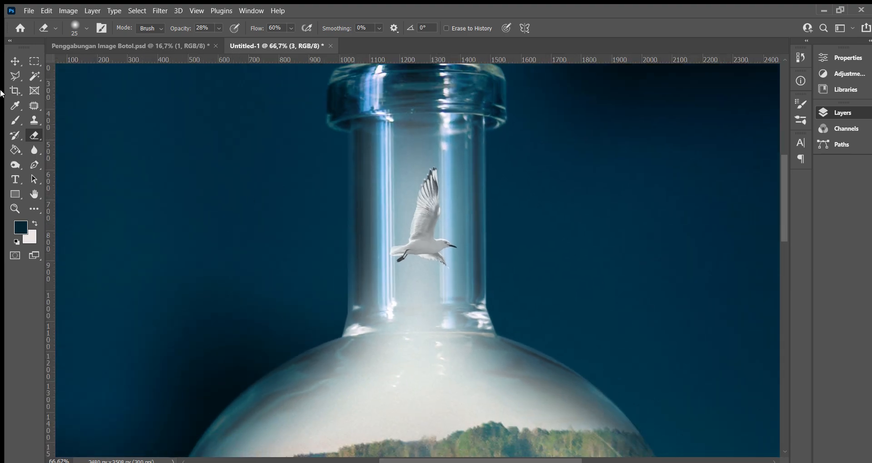
click(15, 61)
drag(431, 222, 428, 235)
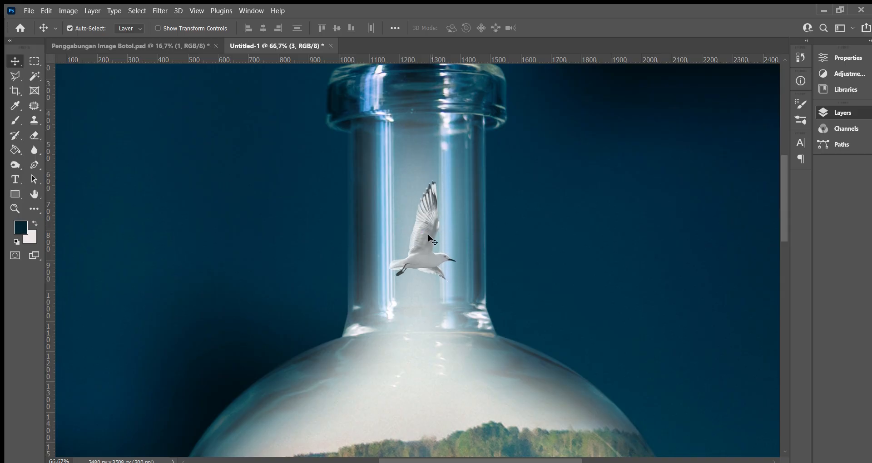
key(ctrl)
key(i)
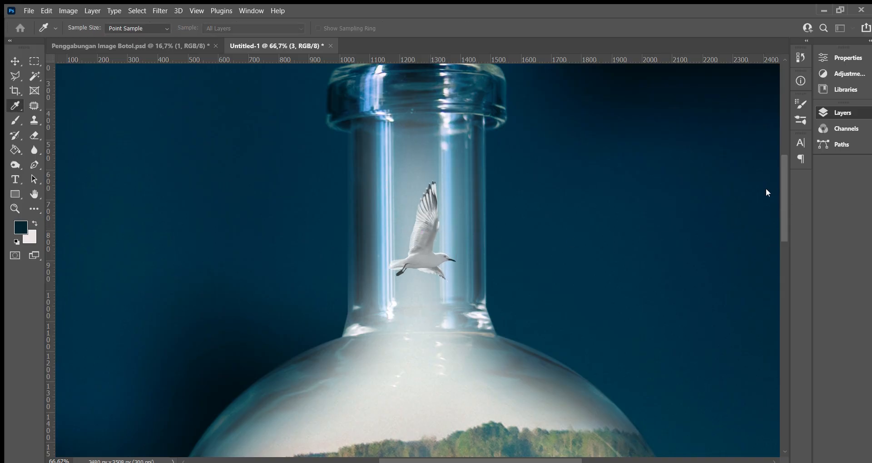
drag(704, 231, 702, 232)
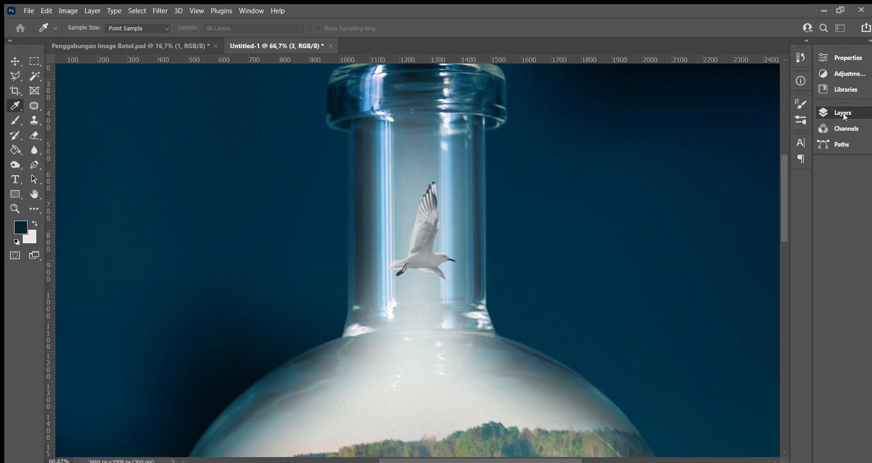
key(v)
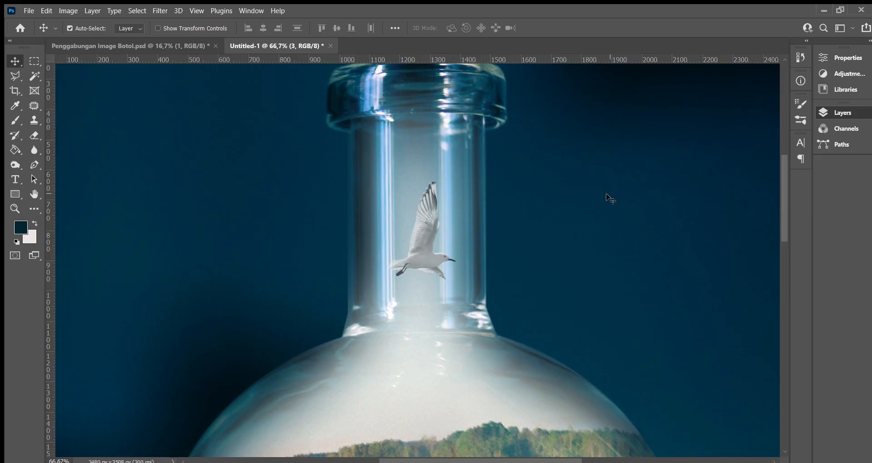
Scale the seagull down to about 79% and place it a little lower in the bottle's neck.
key(ctrl+t)
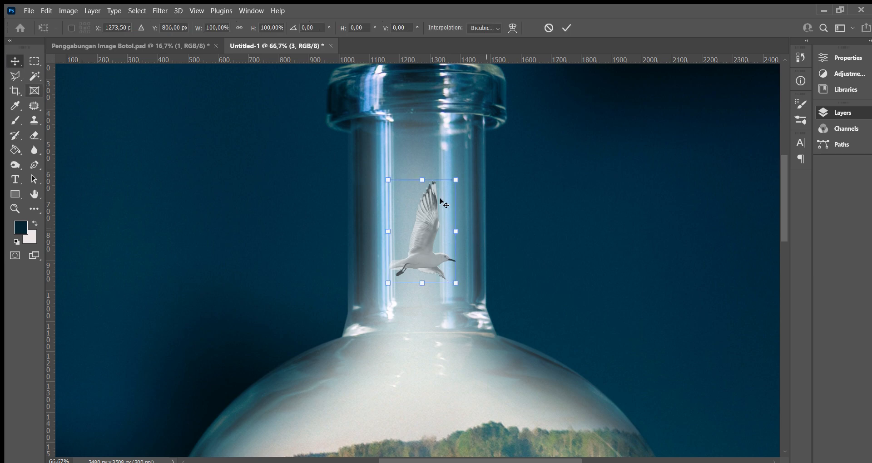
drag(459, 176, 444, 198)
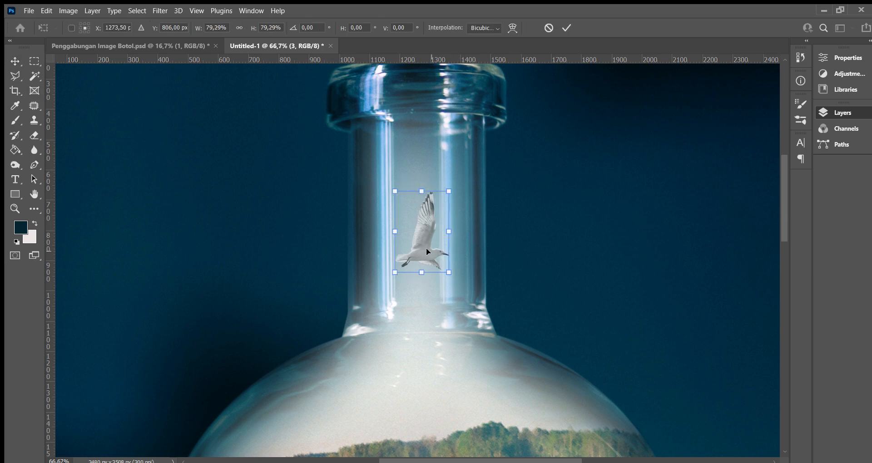
drag(416, 254, 421, 257)
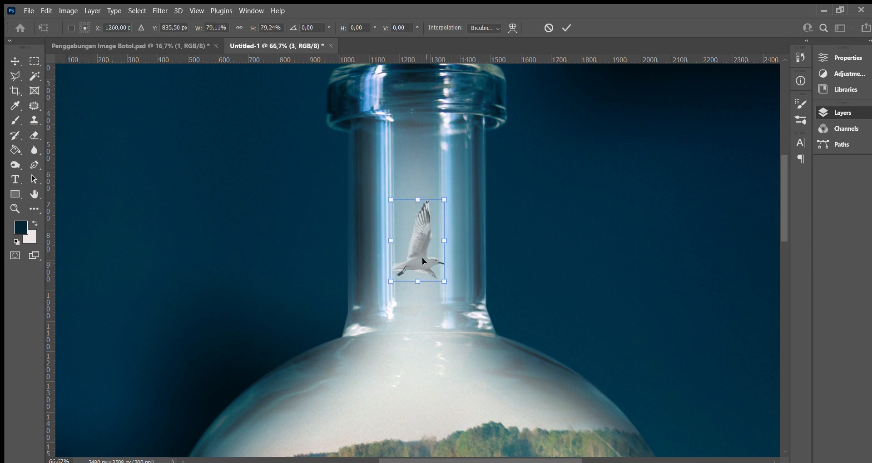
key(Return)
Make the flying geese photo layer visible over the bottle and activate it.
scroll(518, 234, down, 3)
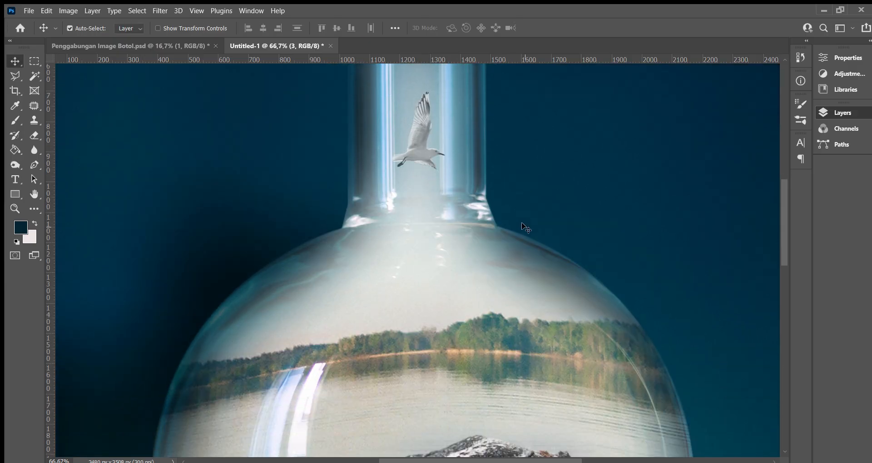
drag(547, 159, 532, 183)
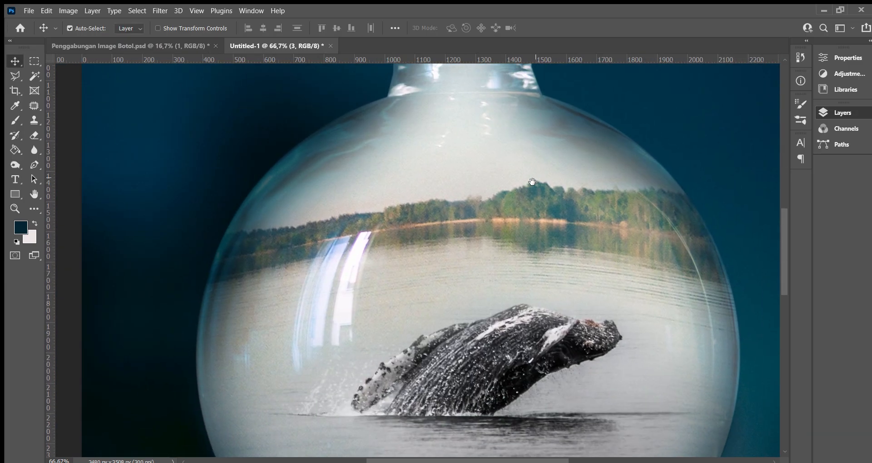
drag(592, 166, 579, 286)
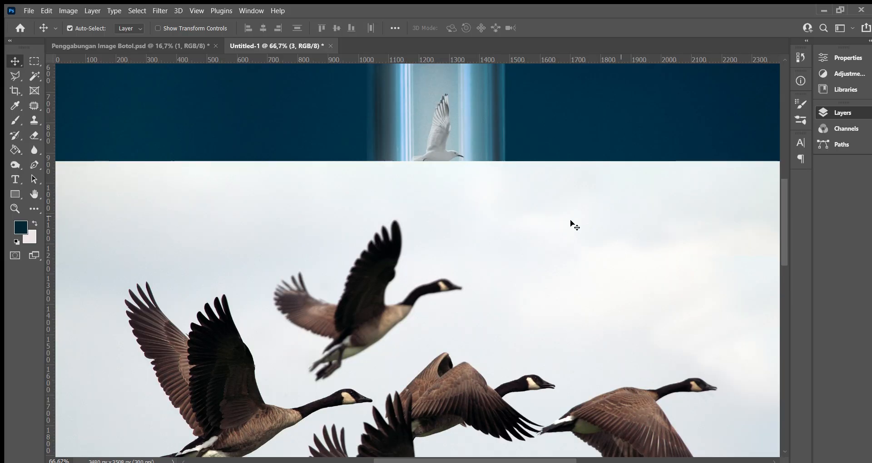
scroll(466, 217, down, 2)
key(ctrl+minus)
key(ctrl+minus)
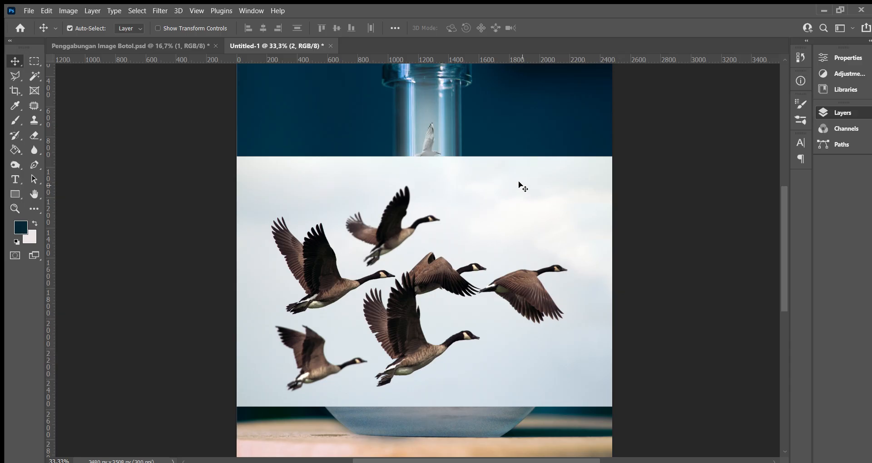
Select the whole sky around the geese with the Magic Wand at tolerance 30, adding the remaining areas to the selection.
key(w)
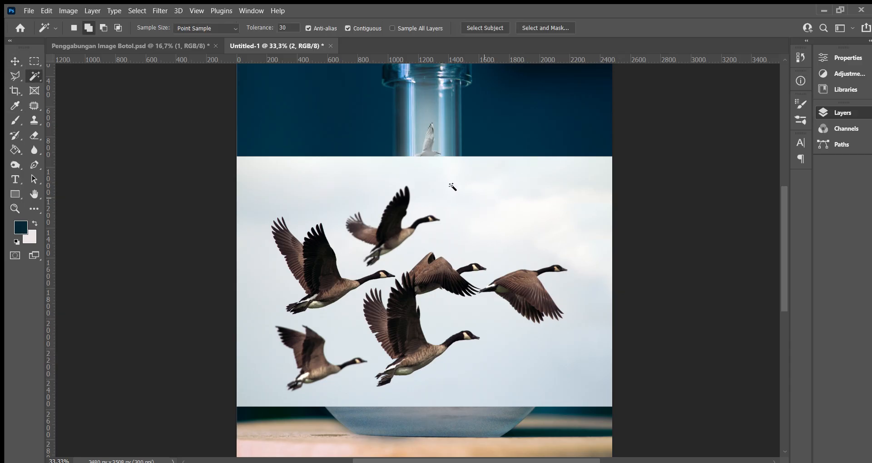
click(494, 203)
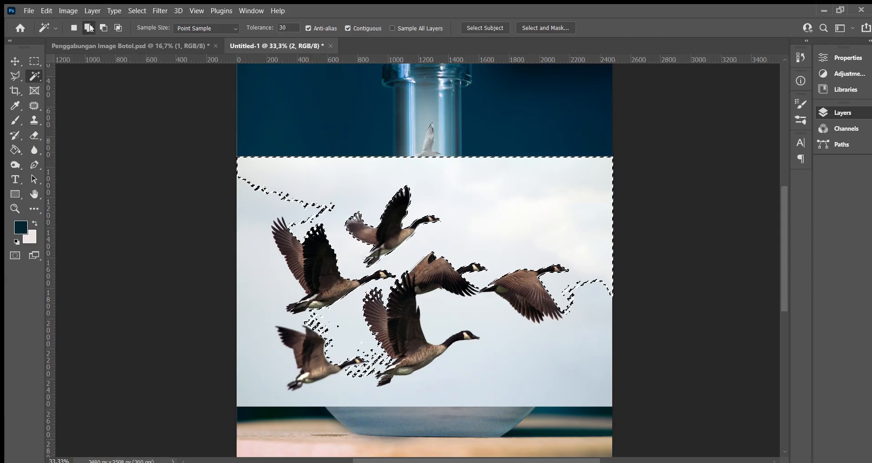
click(245, 205)
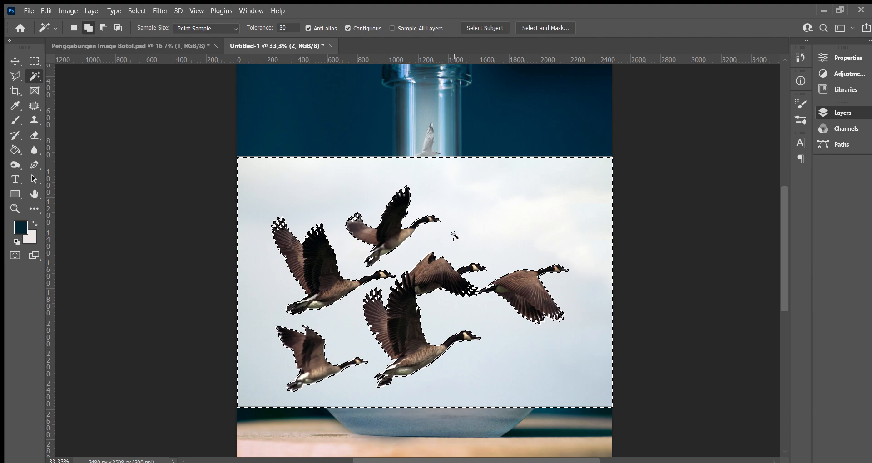
key(Delete)
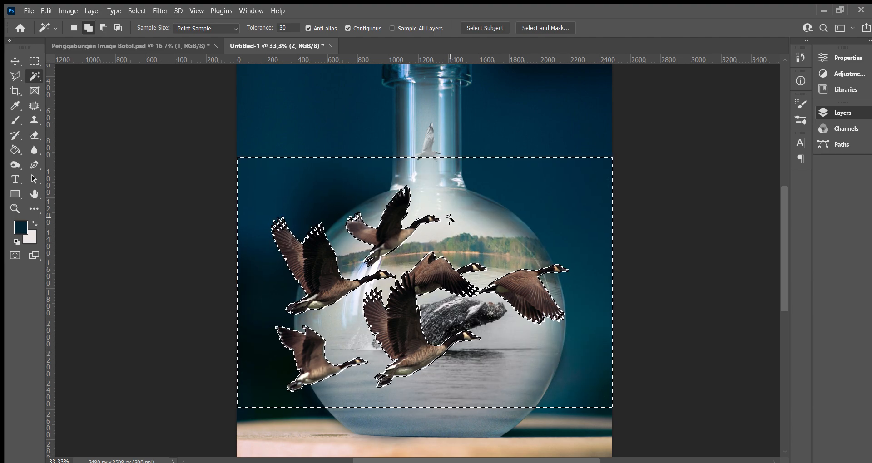
key(ctrl+d)
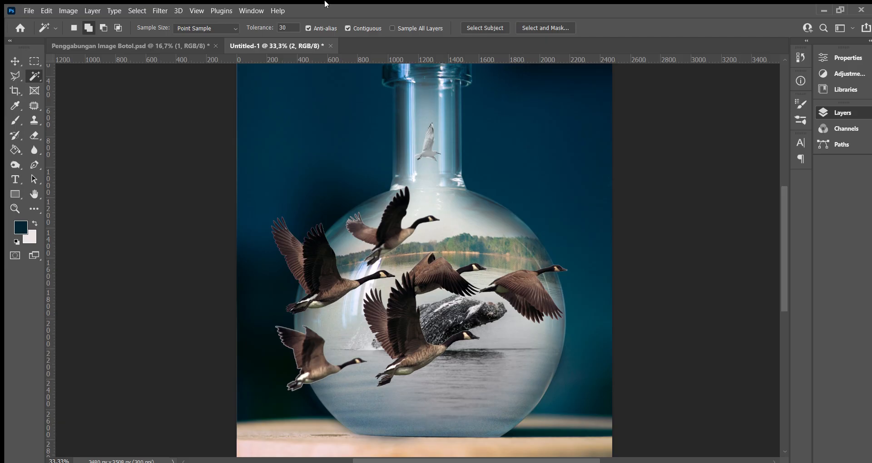
click(430, 245)
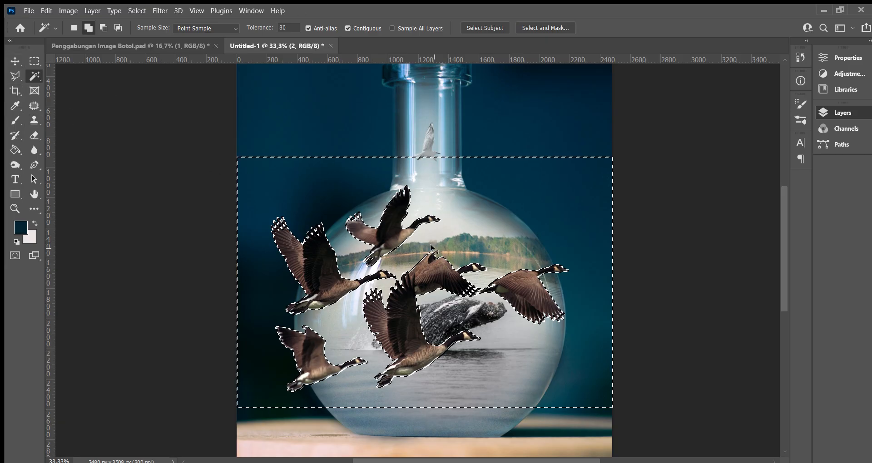
key(ctrl+z)
key(ctrl+z)
key(ctrl+z)
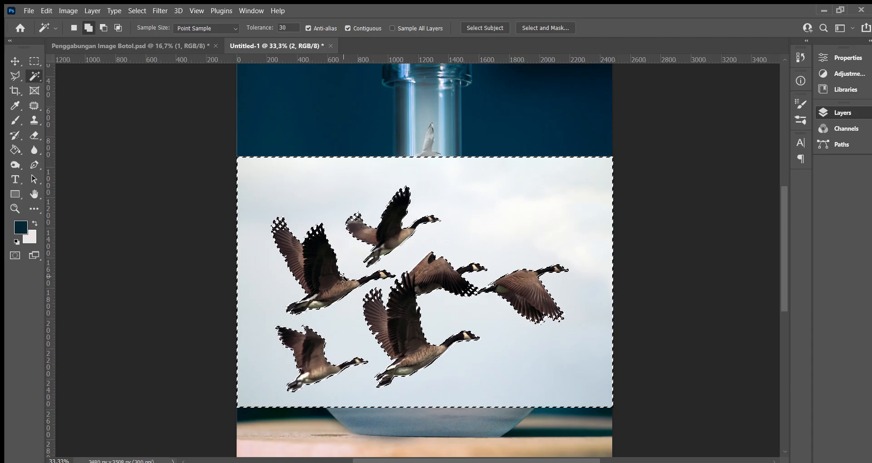
Delete the selected sky around the geese, check the cut-out edges and clear the selection.
key(Delete)
alt+scroll(333, 269, up, 5)
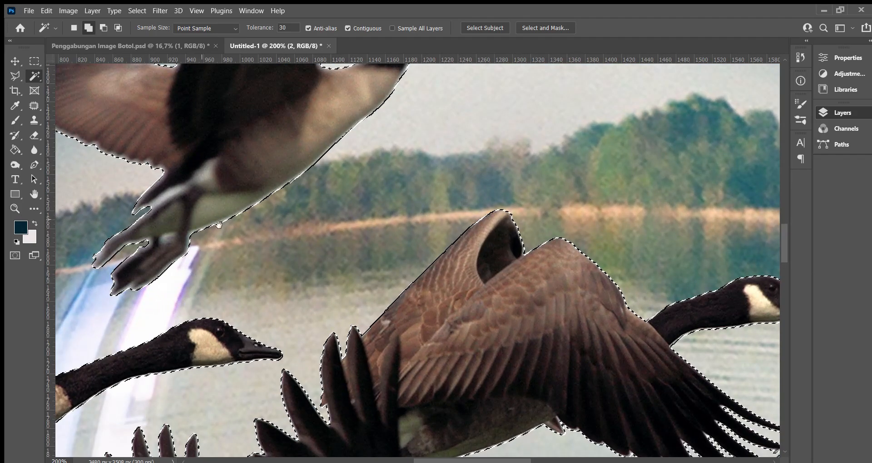
drag(219, 225, 413, 265)
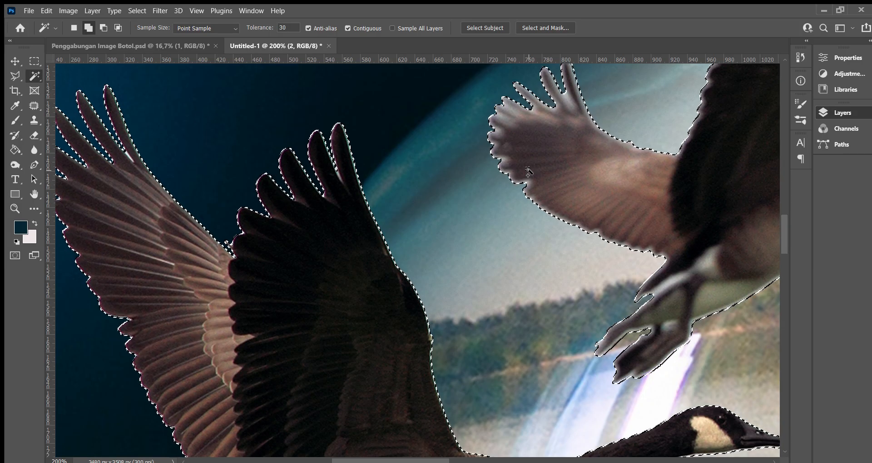
key(ctrl+d)
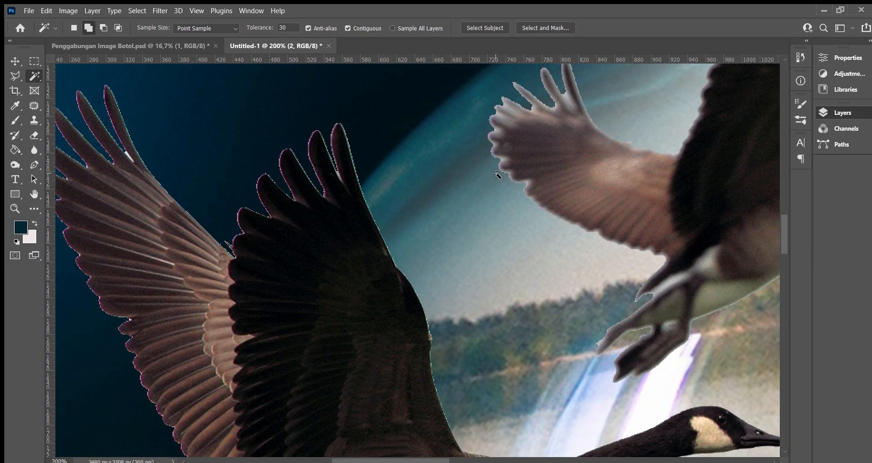
key(ctrl+minus)
key(ctrl+minus)
key(ctrl+minus)
key(ctrl+minus)
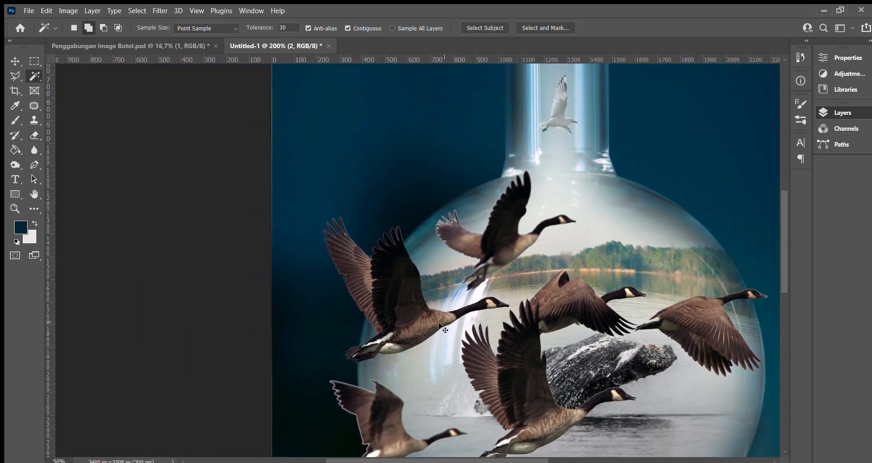
Examine the cut-out edges of the geese up close and against the whole bottle.
key(ctrl+plus)
key(ctrl+plus)
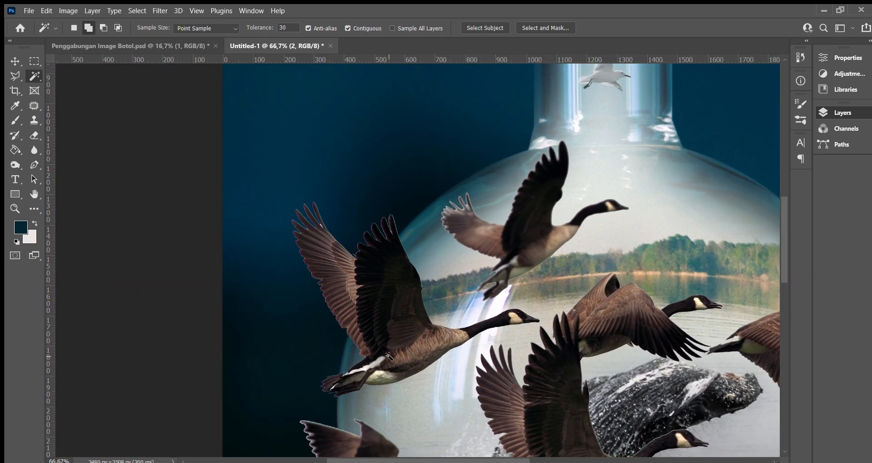
drag(388, 357, 375, 170)
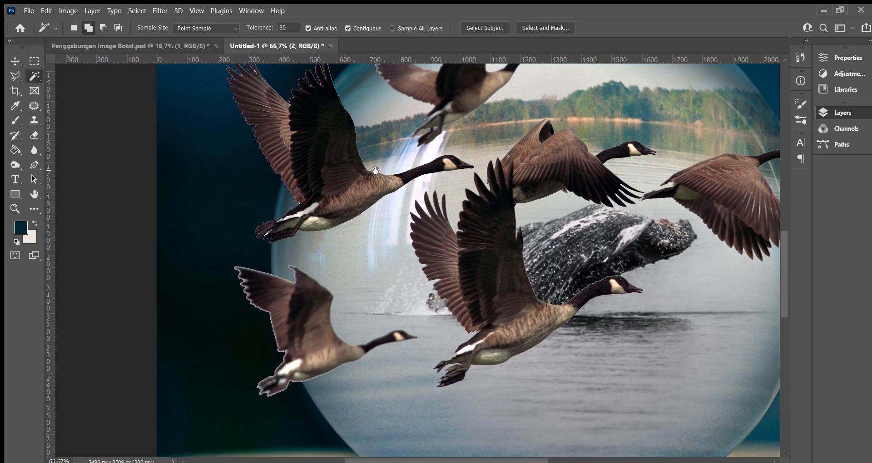
key(ctrl+minus)
key(ctrl+minus)
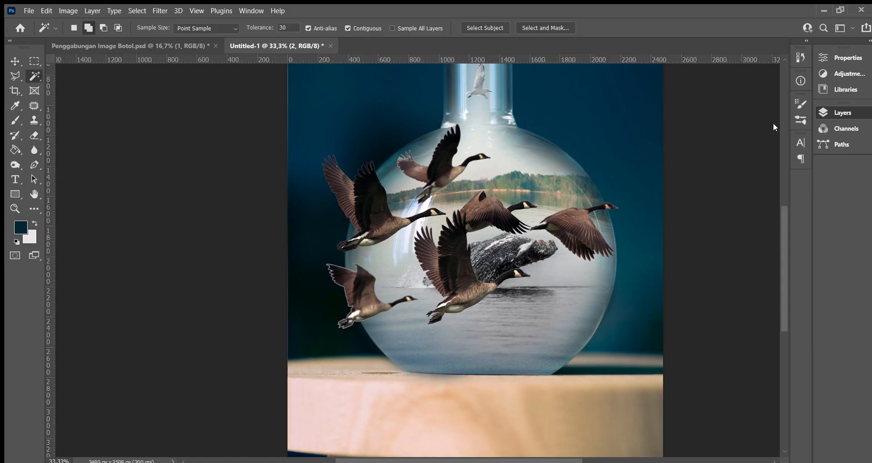
scroll(775, 127, up, 1)
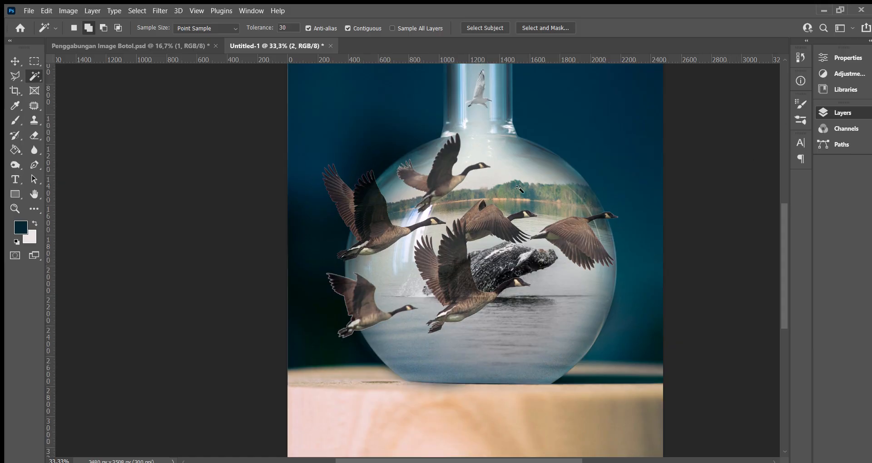
Scale the flying geese down to 26.26% and place them in the sky above the treeline, near the bottle's left shoulder.
click(9, 62)
key(ctrl)
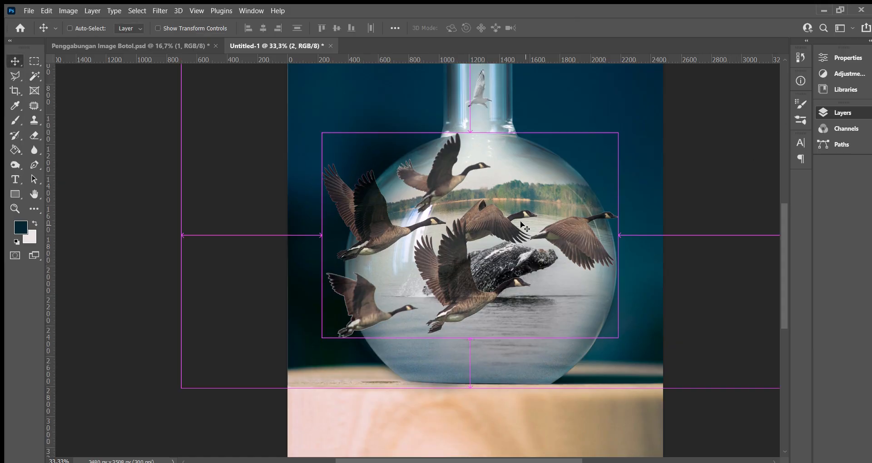
key(ctrl+t)
drag(618, 133, 522, 205)
drag(508, 242, 483, 182)
drag(492, 143, 441, 332)
key(ctrl+plus)
key(ctrl+plus)
key(ctrl+plus)
drag(427, 270, 417, 269)
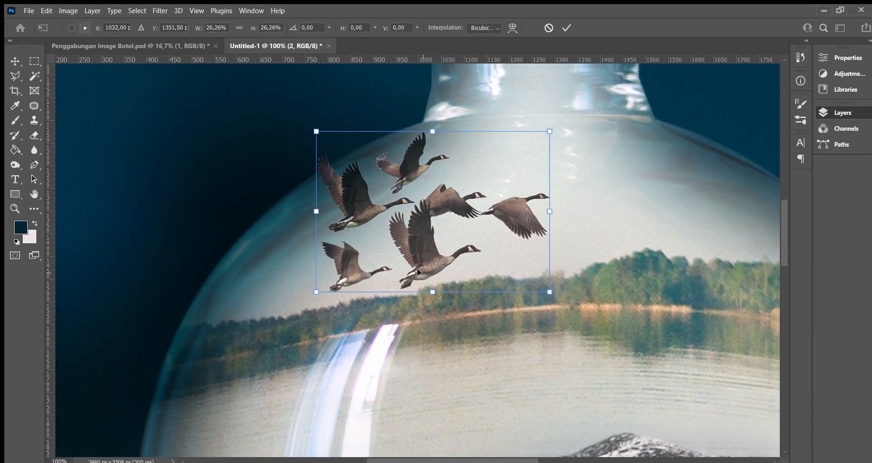
key(Return)
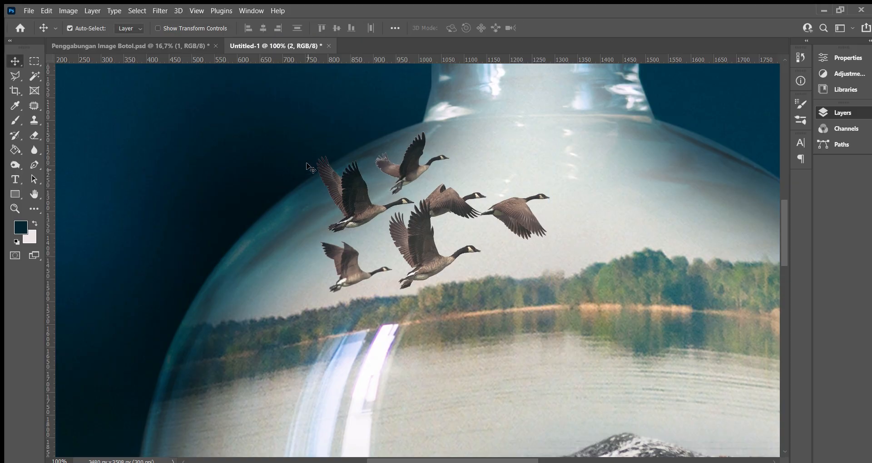
Fade the rear wings of the geese nearest the bottle's edge with a size 70 Eraser at 61% opacity and 60% flow.
key(e)
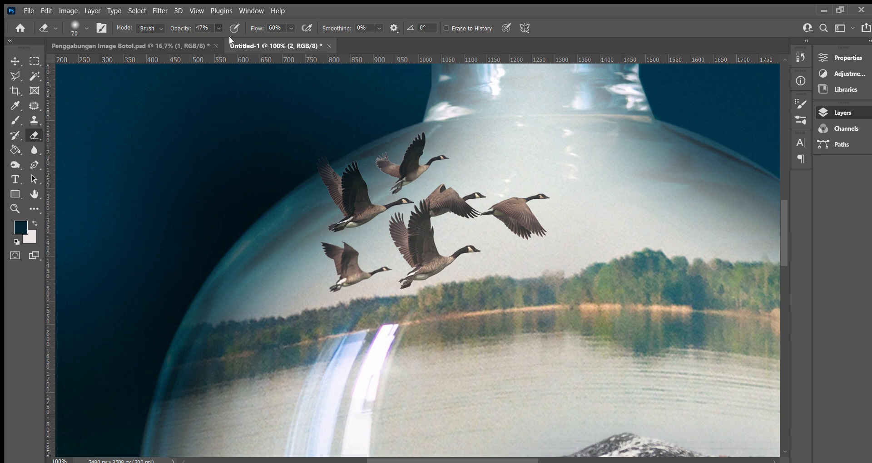
mouse_move(317, 167)
mouse_down()
mouse_move(336, 149)
mouse_move(299, 208)
mouse_move(343, 156)
mouse_move(302, 197)
mouse_move(325, 178)
mouse_move(284, 230)
mouse_move(331, 164)
mouse_move(298, 233)
mouse_move(318, 180)
mouse_move(289, 223)
mouse_move(324, 184)
mouse_move(304, 229)
mouse_move(352, 151)
mouse_move(315, 187)
mouse_move(370, 149)
mouse_move(332, 170)
mouse_up()
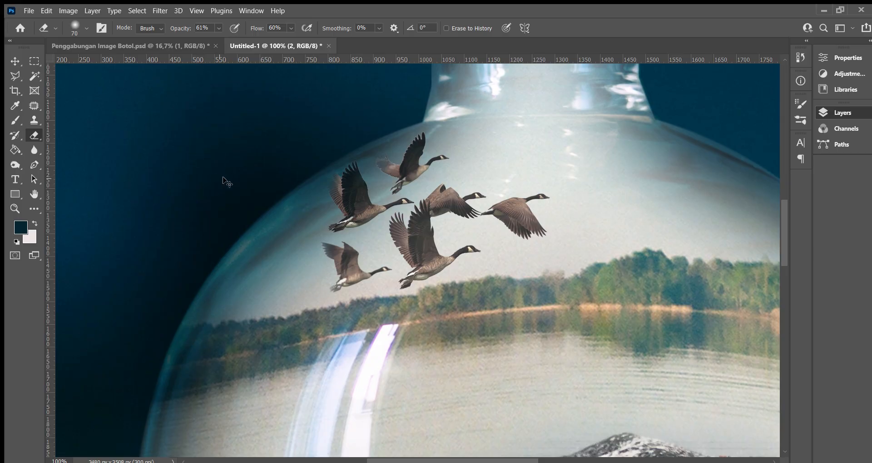
key(ctrl+minus)
key(ctrl+minus)
key(ctrl+plus)
key(ctrl+plus)
click(16, 165)
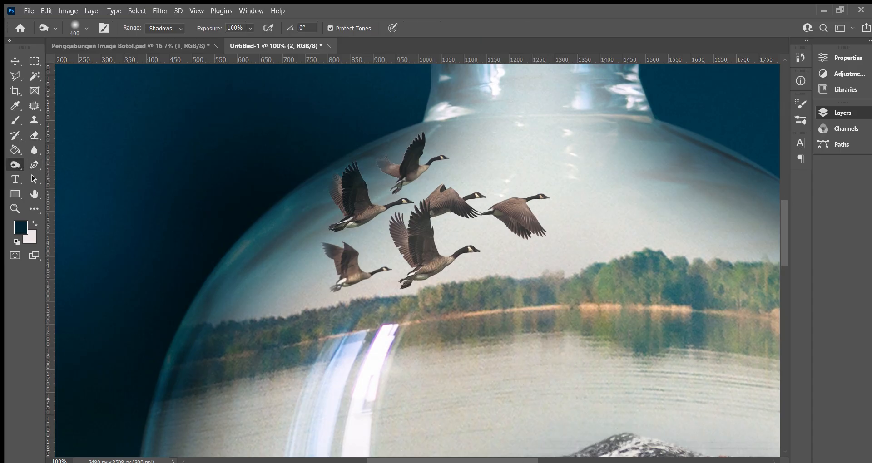
click(33, 150)
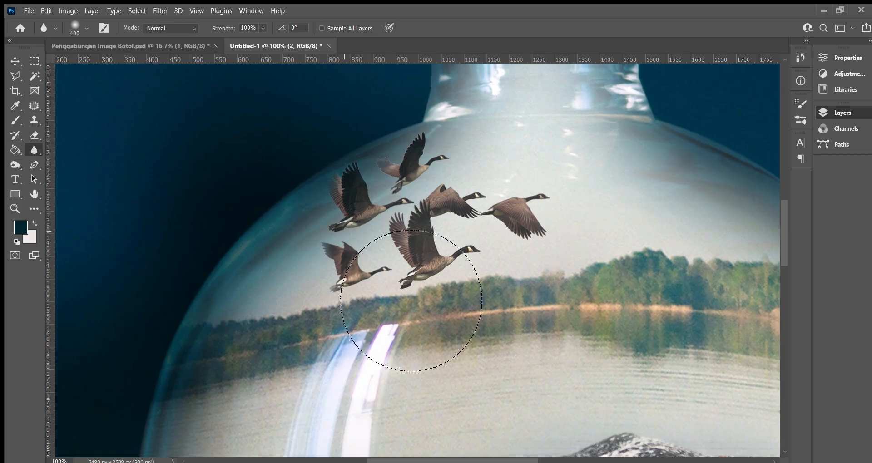
scroll(609, 309, up, 5)
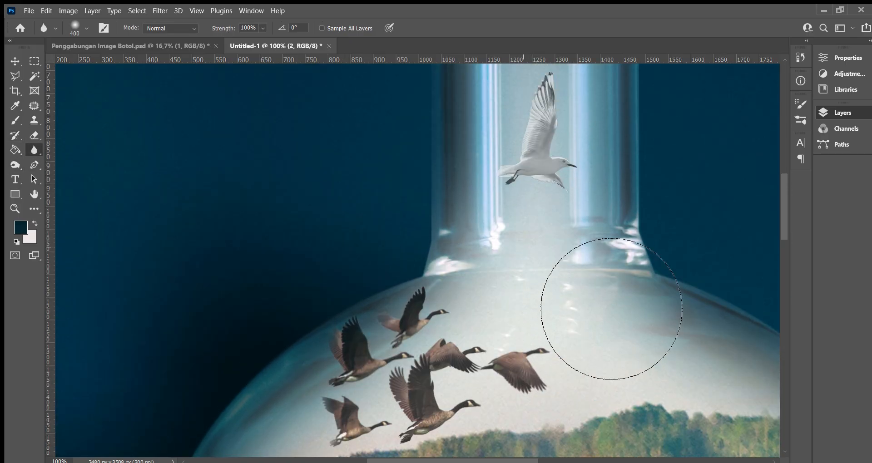
scroll(612, 309, up, 1)
click(721, 199)
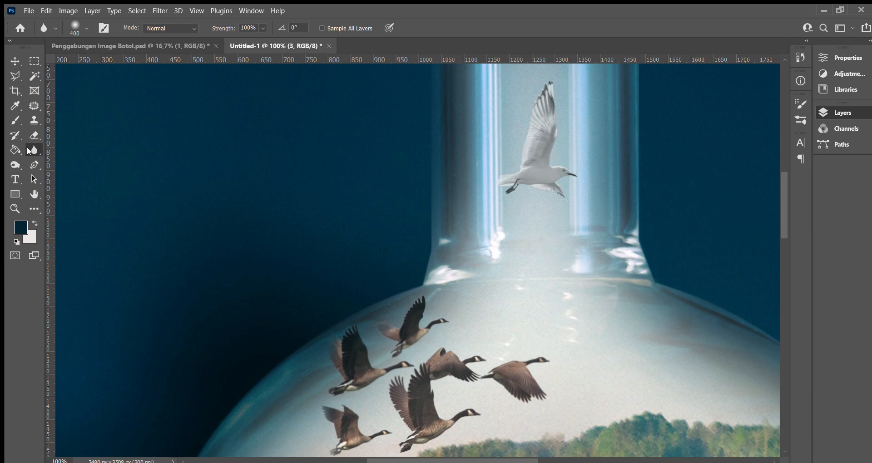
click(16, 59)
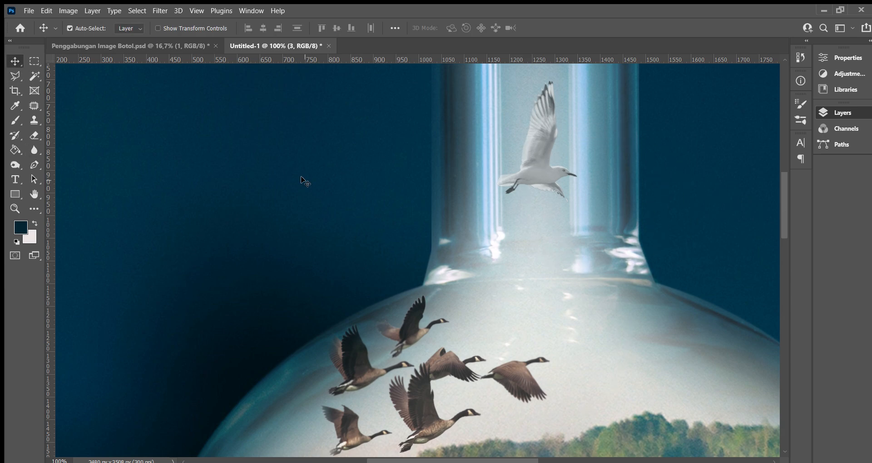
Review the whole bottle composition and compare it with the Penggabungan Image Botol.psd document.
key(ctrl+minus)
key(ctrl+minus)
key(ctrl+minus)
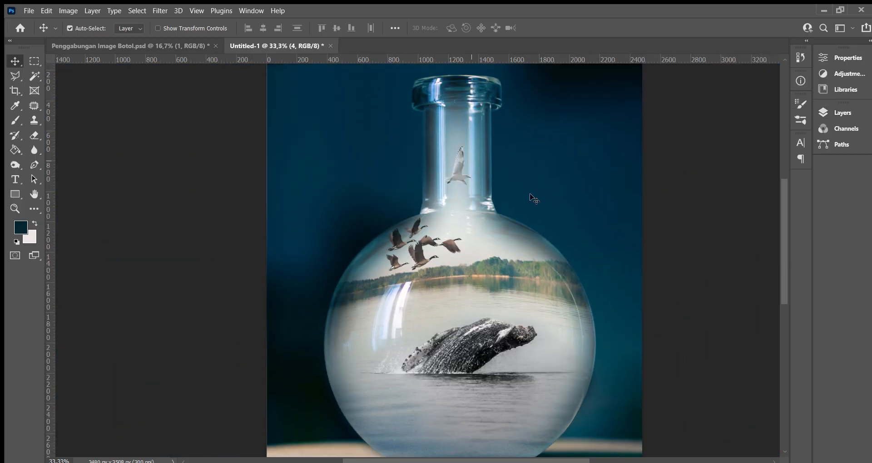
scroll(454, 247, down, 3)
scroll(493, 327, up, 3)
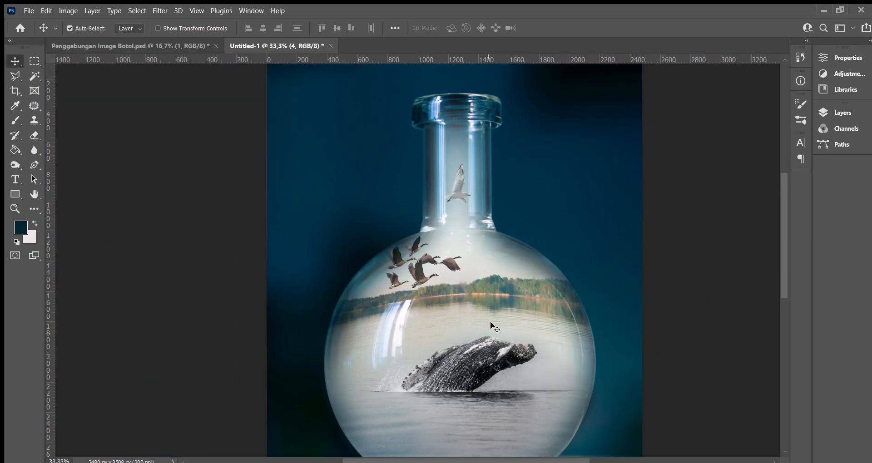
scroll(509, 322, down, 3)
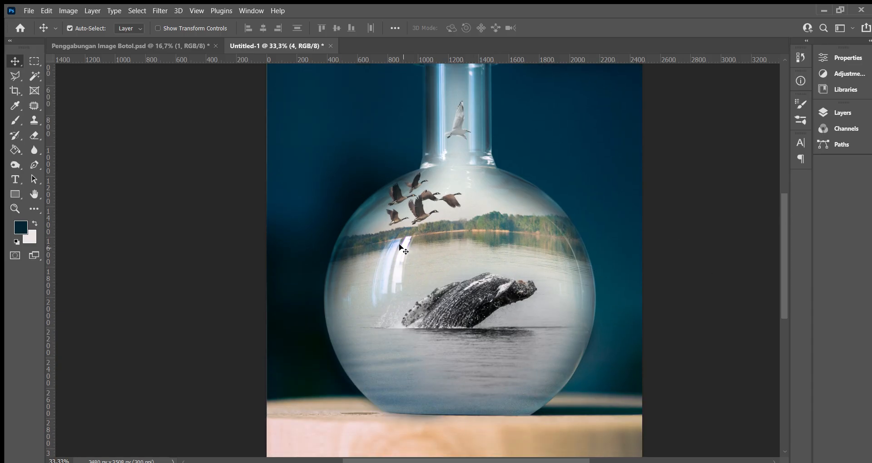
key(ctrl+minus)
key(ctrl+minus)
click(142, 44)
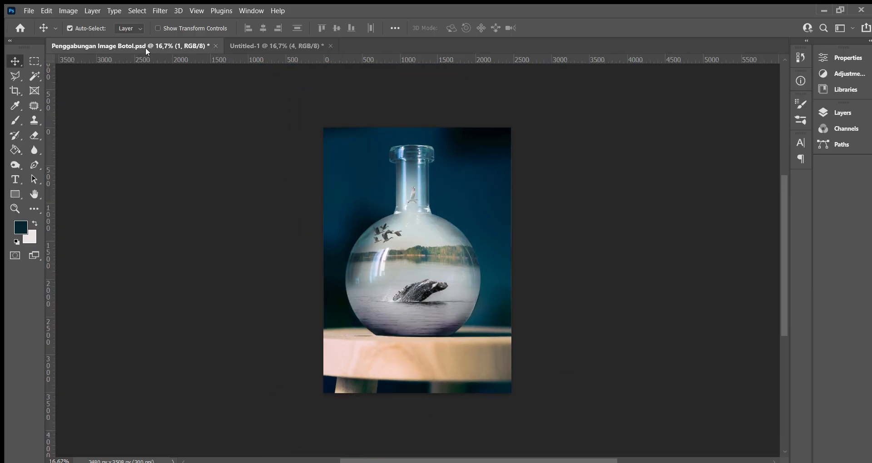
click(279, 45)
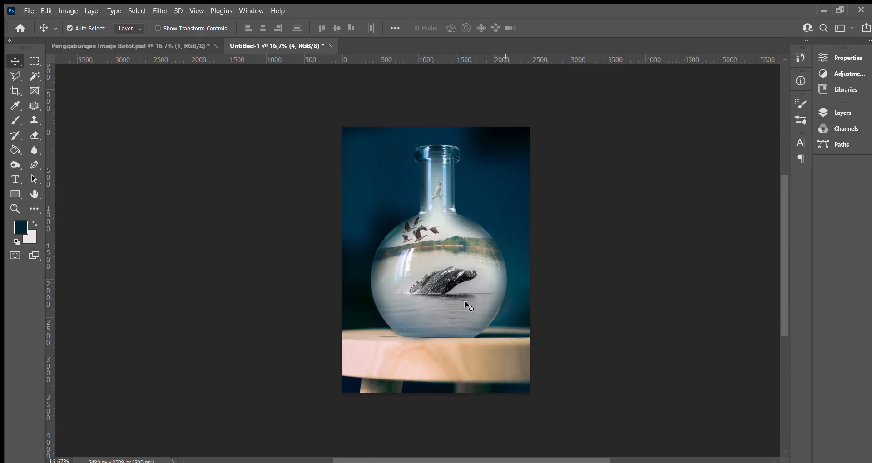
key(ctrl+plus)
key(ctrl+plus)
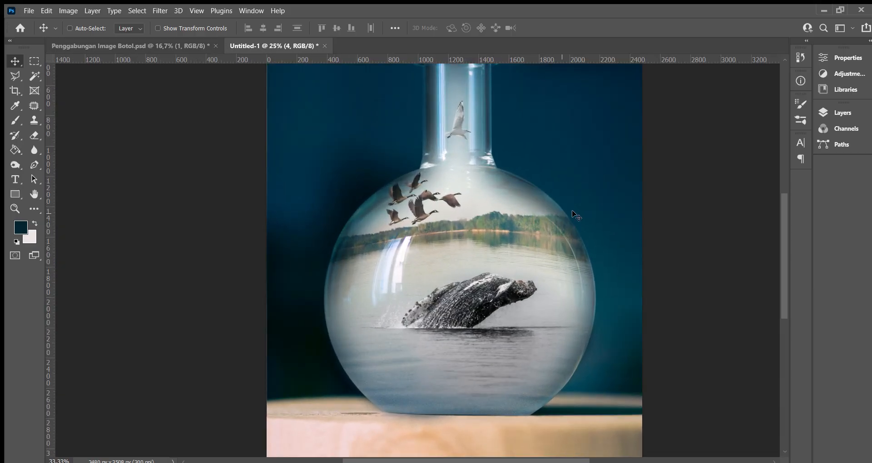
key(ctrl+minus)
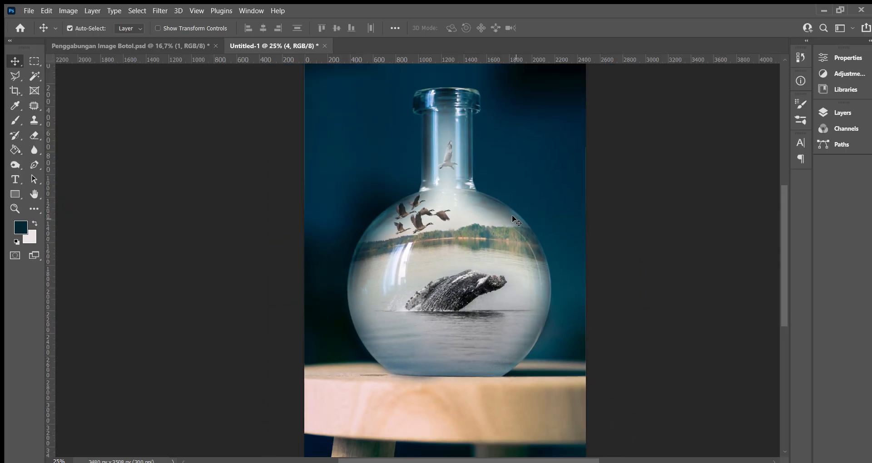